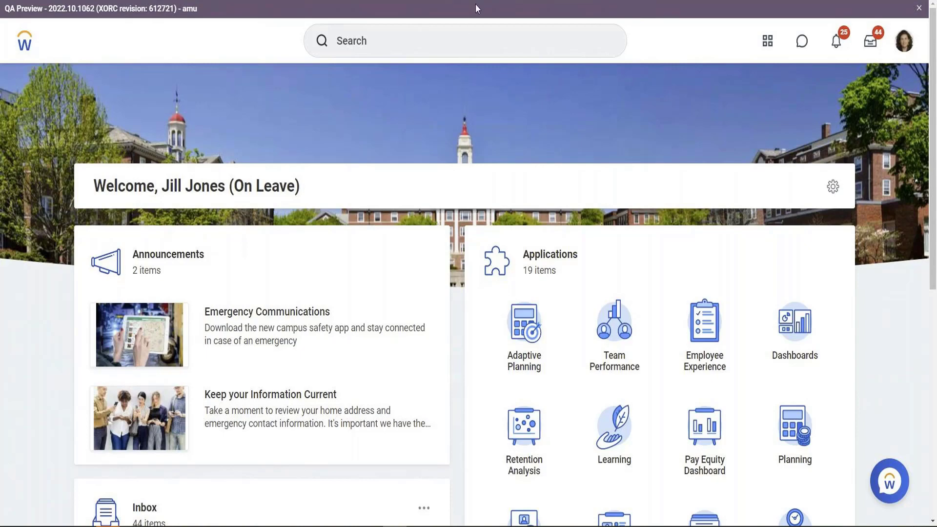
- Search for "create Cust Report" and open the Create Custom Report task
left_click(461, 34)
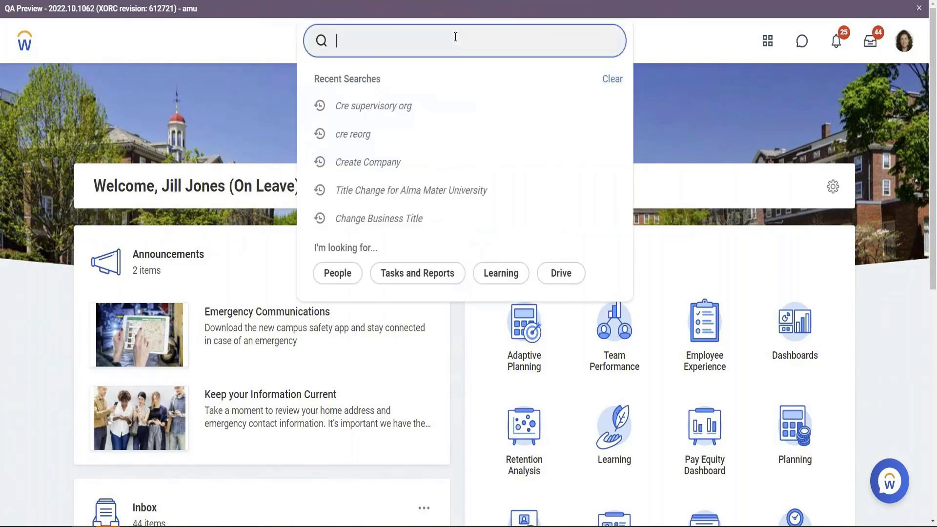
type("create Cust Report")
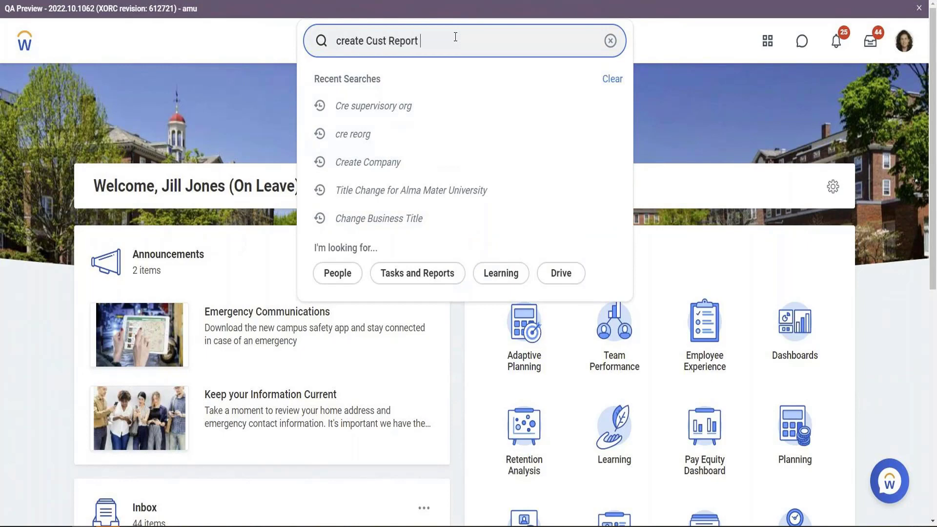
key("Return")
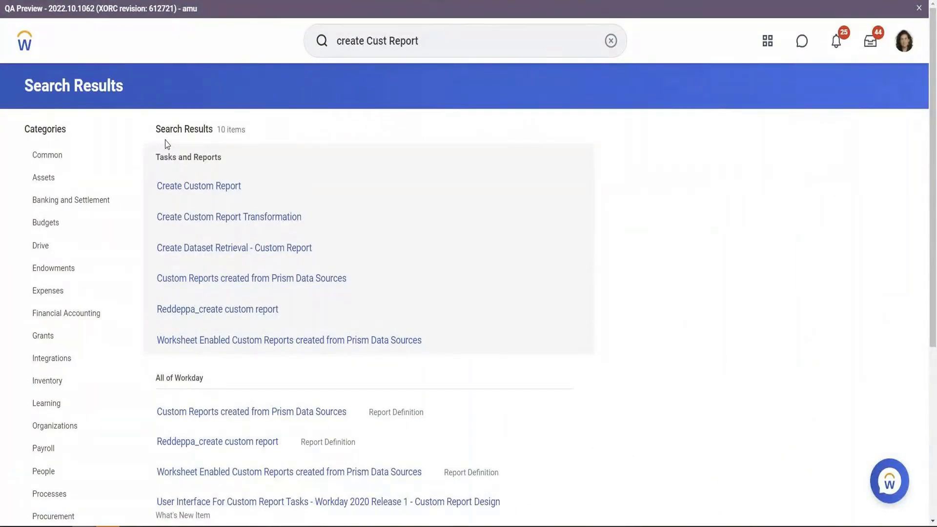
left_click(195, 186)
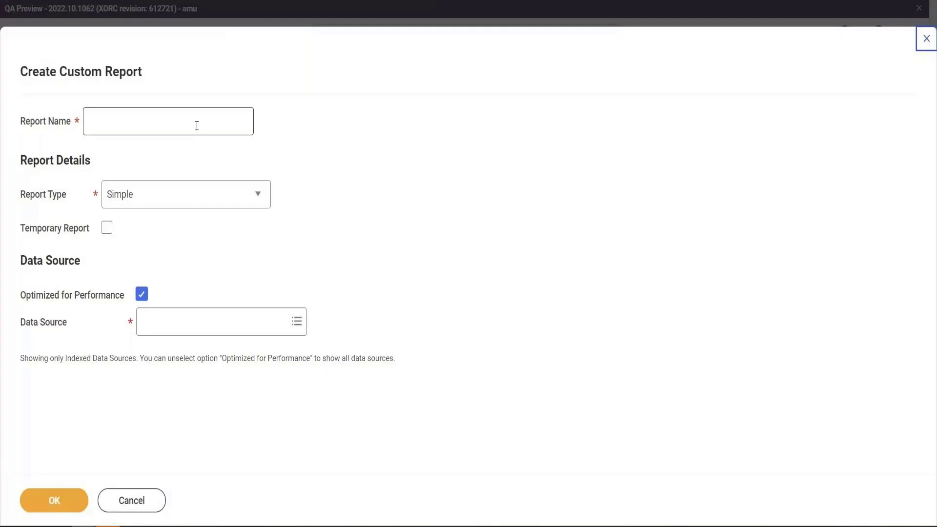
- Name the custom report "VISH - Sharing Reporty" and set its report type to Advanced
left_click(196, 126)
type("VISH - ")
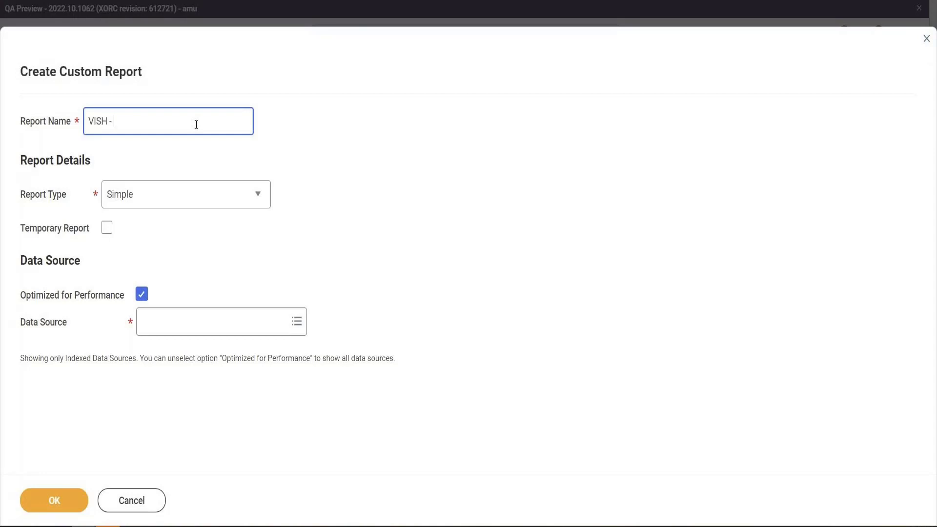
type("Sharing Reporty")
key("Tab")
key("Down")
- Turn off Optimized for Performance, choose All Active Employees as the data source, and create the report
key("Tab")
key("Tab")
key("Tab")
key("space")
key("Tab")
type("All active em,p")
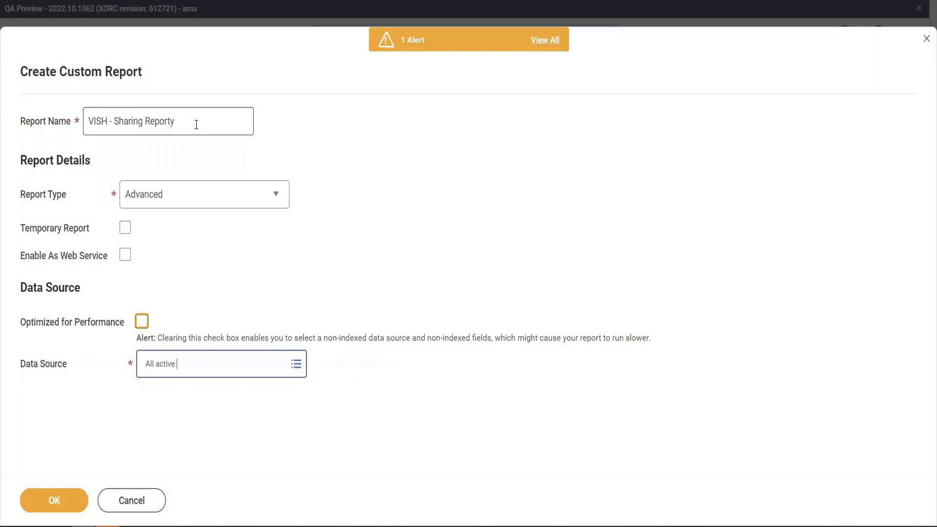
key("BackSpace")
key("BackSpace")
type("ployee")
key("Return")
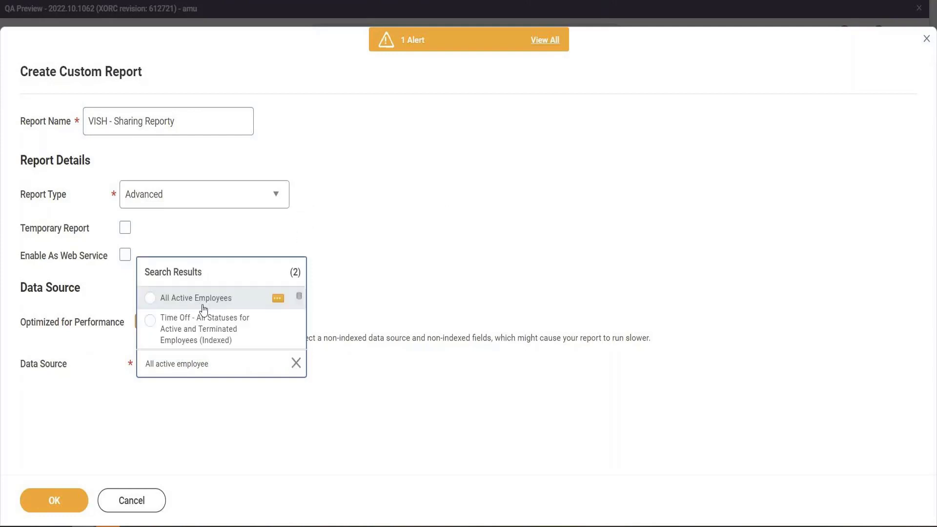
left_click(200, 296)
left_click(54, 496)
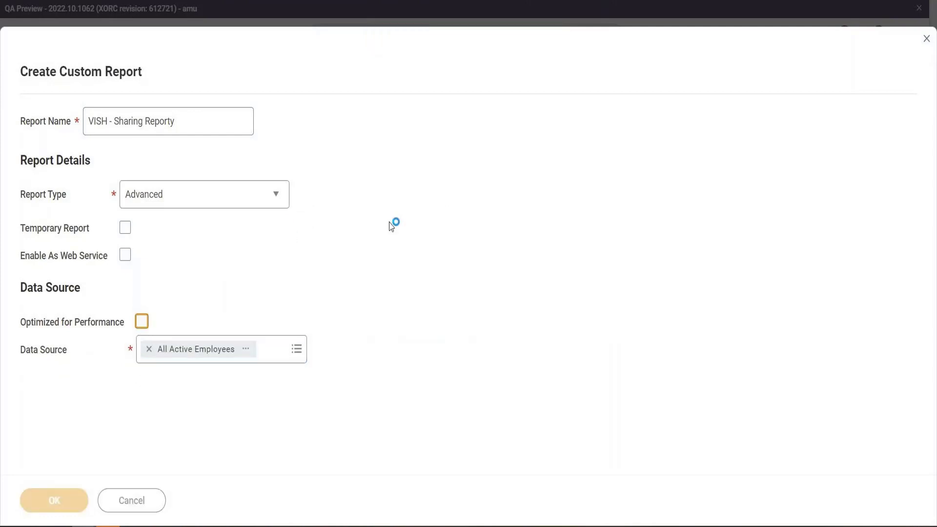
- Set the field of the report's first Employee column to Legal First Name
scroll(388, 234, "down", 4)
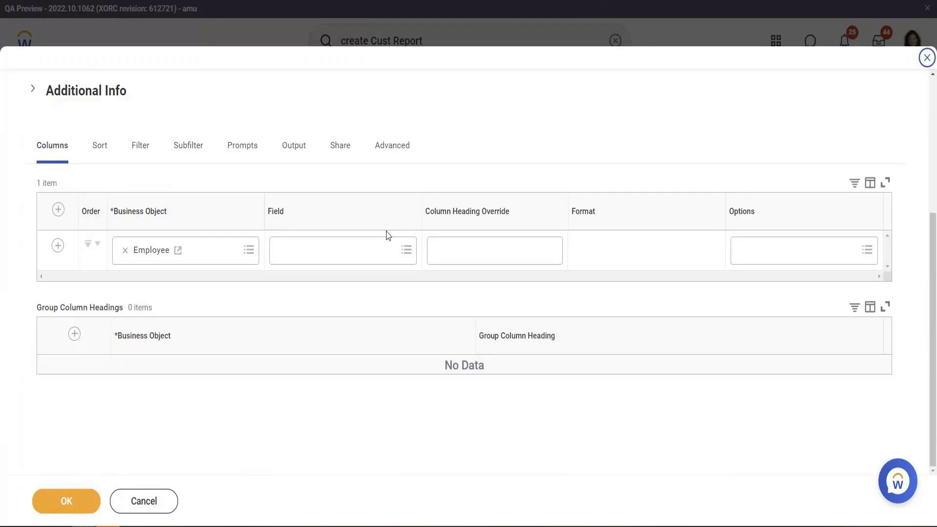
left_click(344, 249)
type("L")
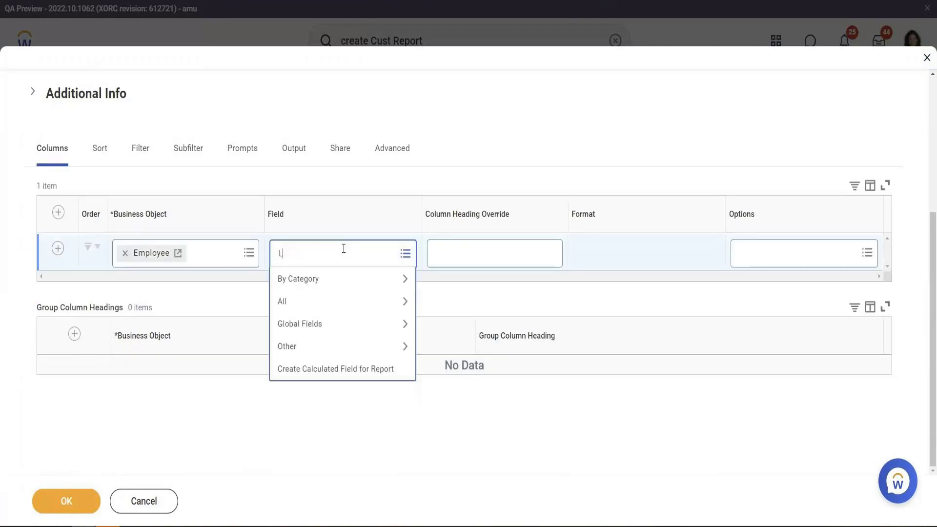
type("egal First Name")
key("Return")
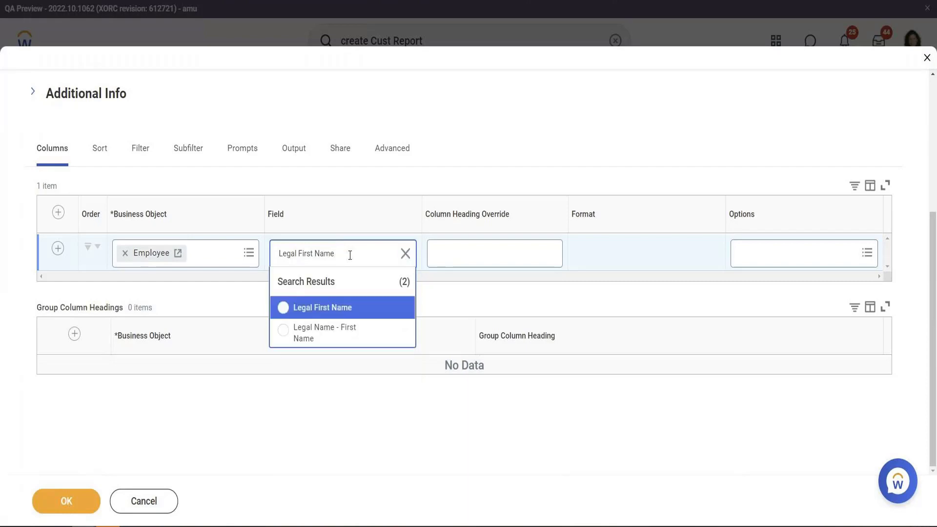
key("Return")
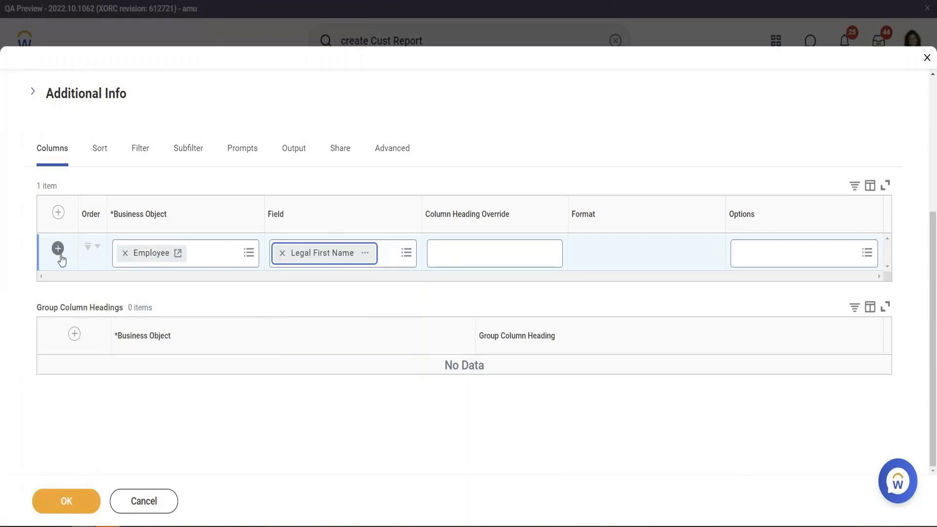
- Add a second Employee column with the Last Name field and save the report definition
left_click(58, 249)
left_click(339, 295)
type("LAst Name")
key("Return")
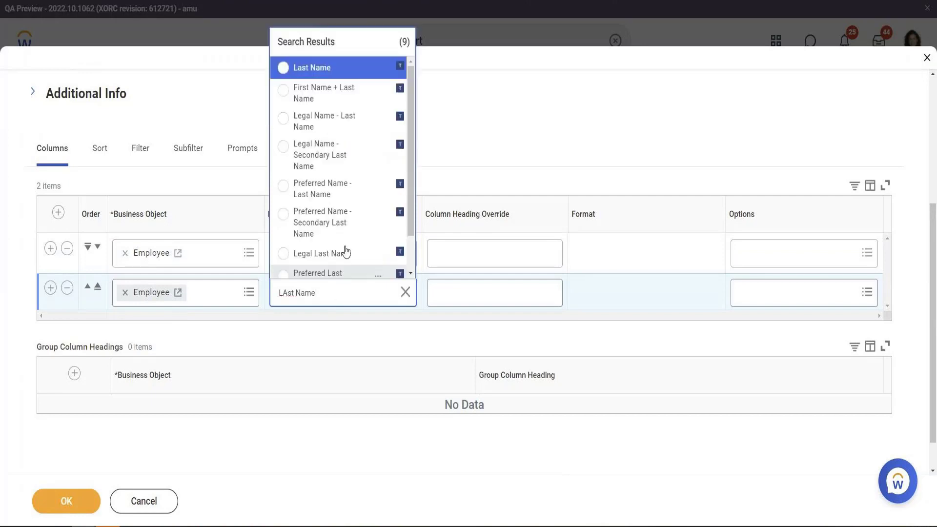
left_click(342, 70)
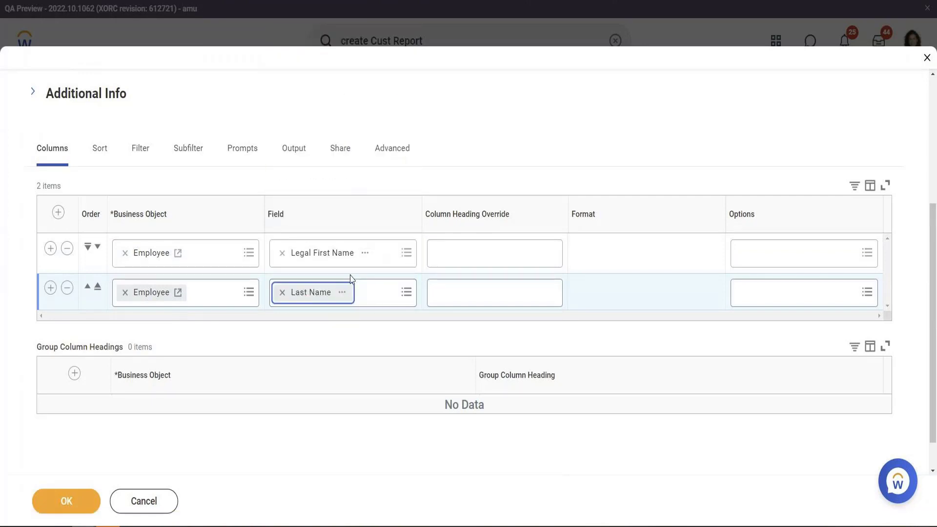
left_click(85, 504)
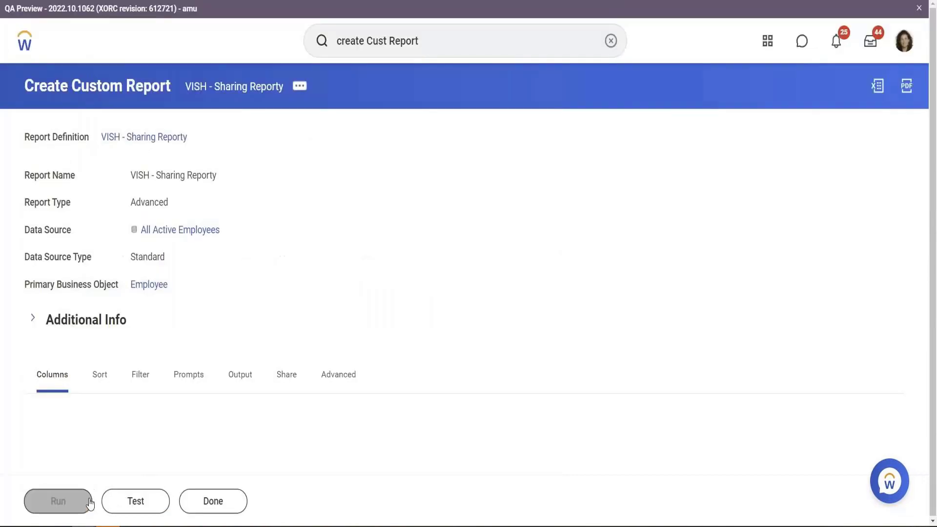
- Test the report and examine the first employee row in its output
left_click(134, 501)
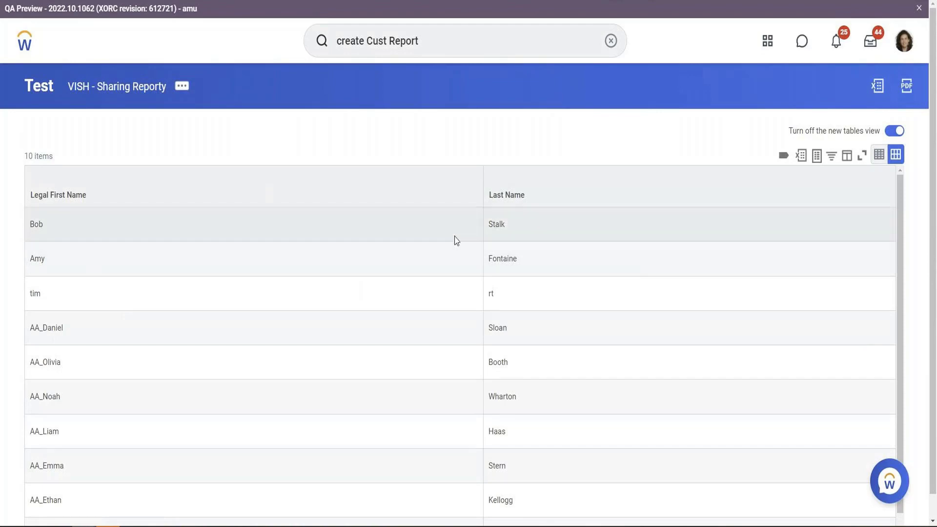
left_click_drag(521, 230, 31, 224)
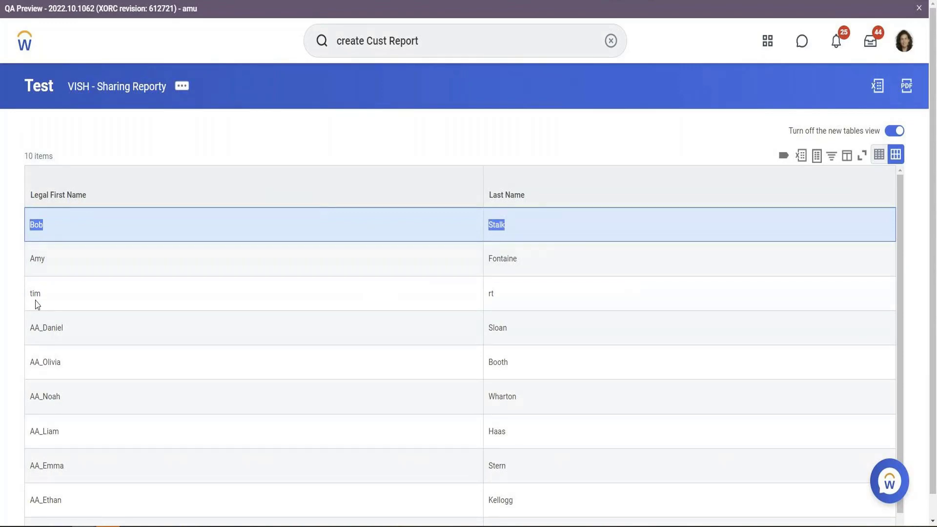
left_click(183, 97)
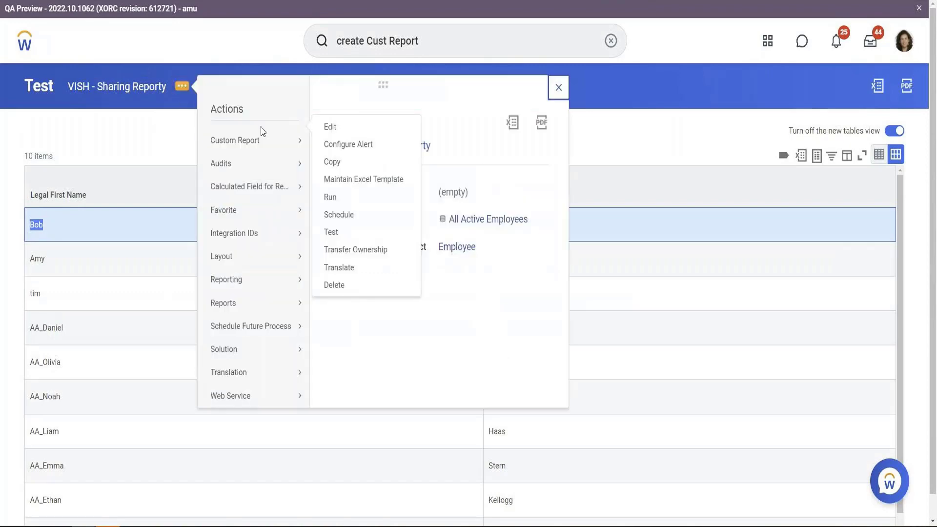
left_click(330, 128)
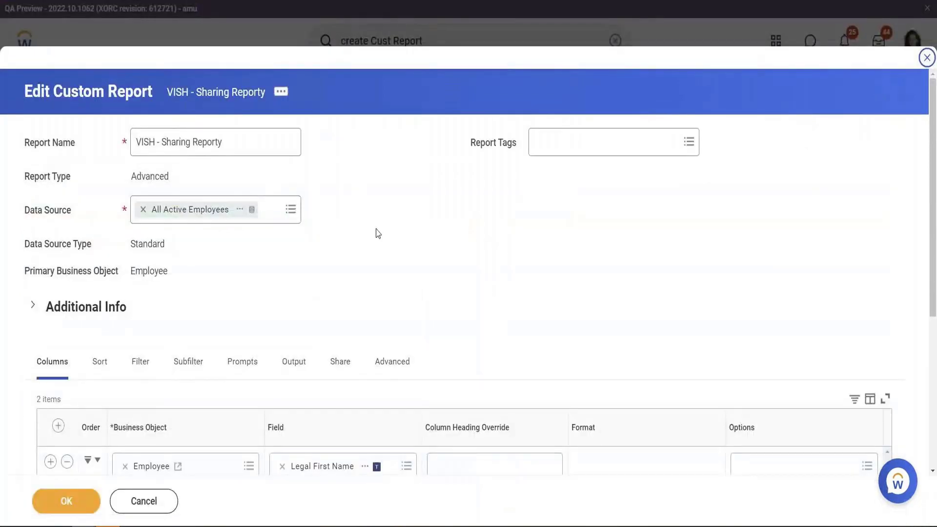
left_click(347, 362)
scroll(317, 364, "down", 3)
left_click(133, 499)
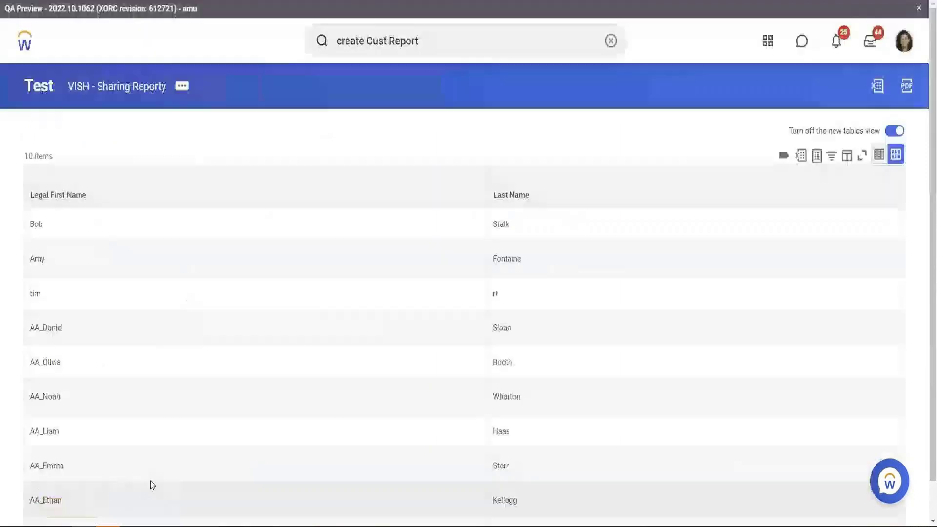
- Start scheduling the tested report with its run frequency set to Run Now
left_click(182, 89)
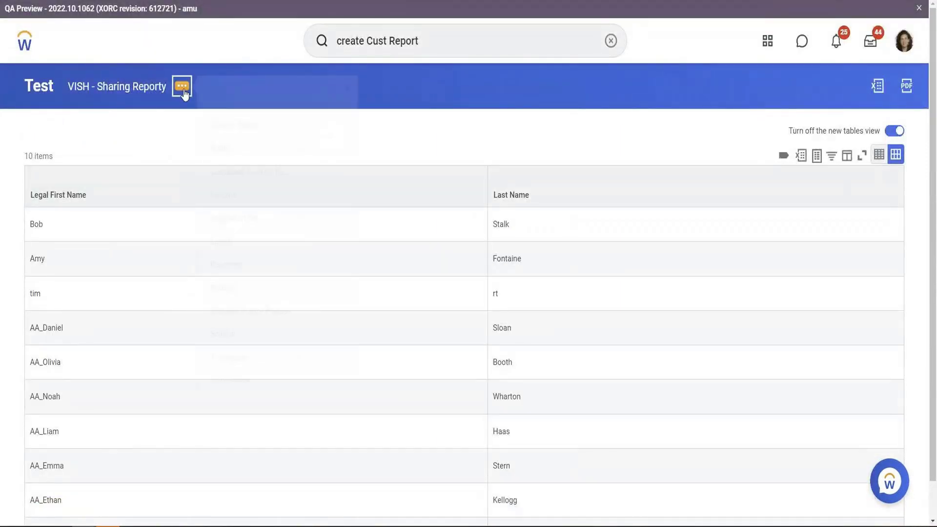
mouse_move(235, 140)
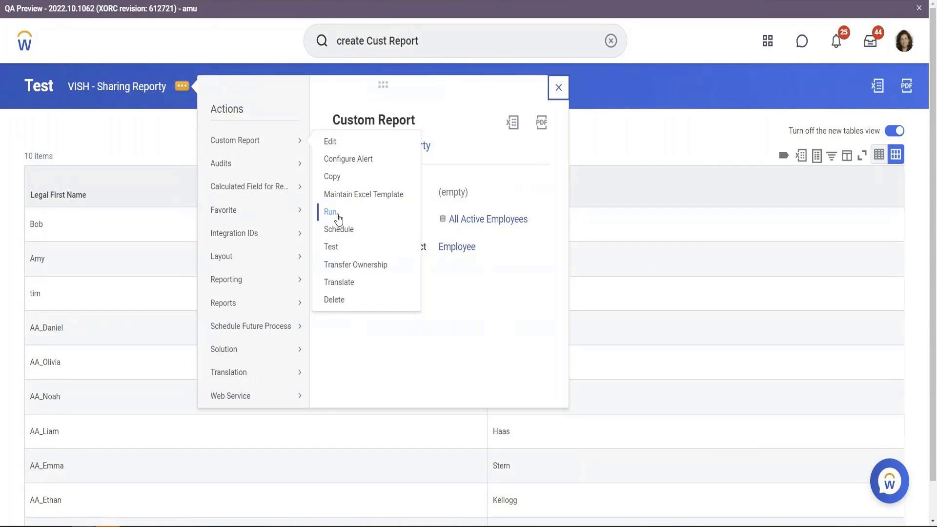
left_click(335, 230)
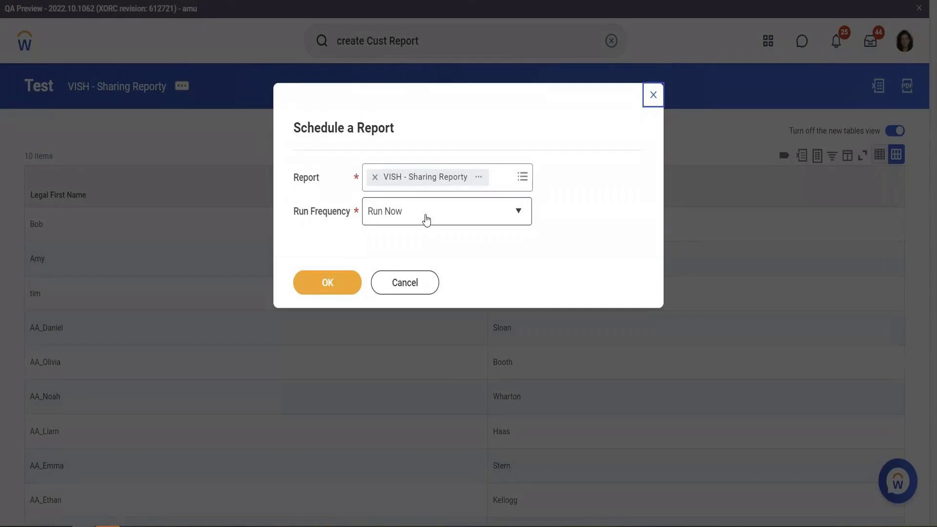
left_click(454, 222)
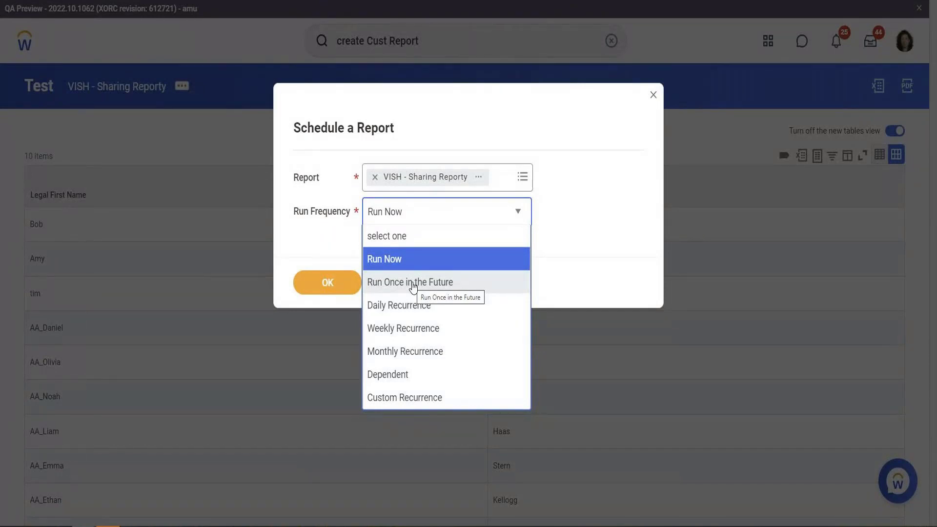
left_click(398, 268)
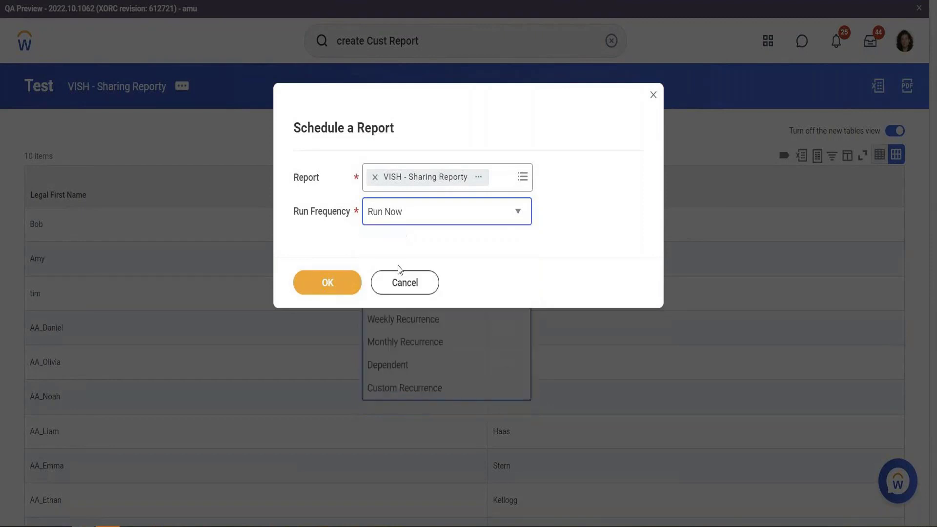
left_click(348, 274)
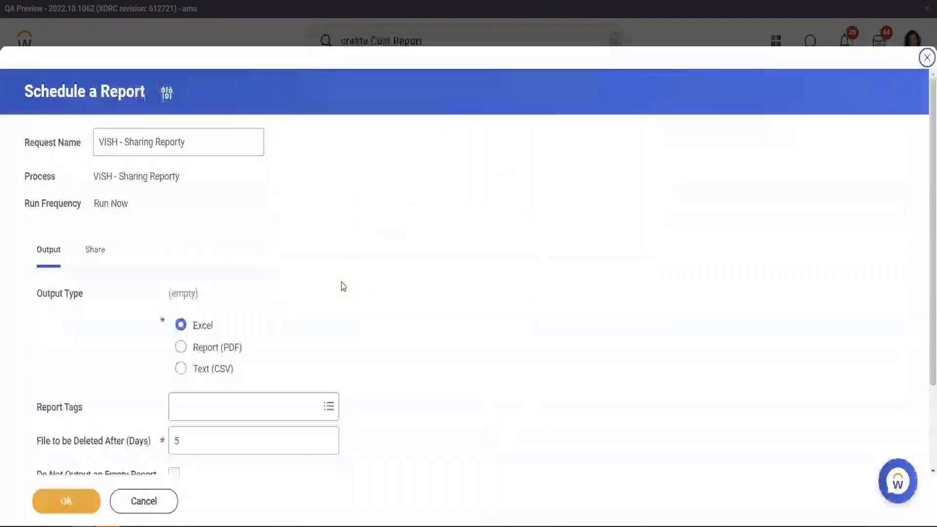
- Review the Excel output settings and set the report output sharing option to share with other users
scroll(371, 368, "down", 2)
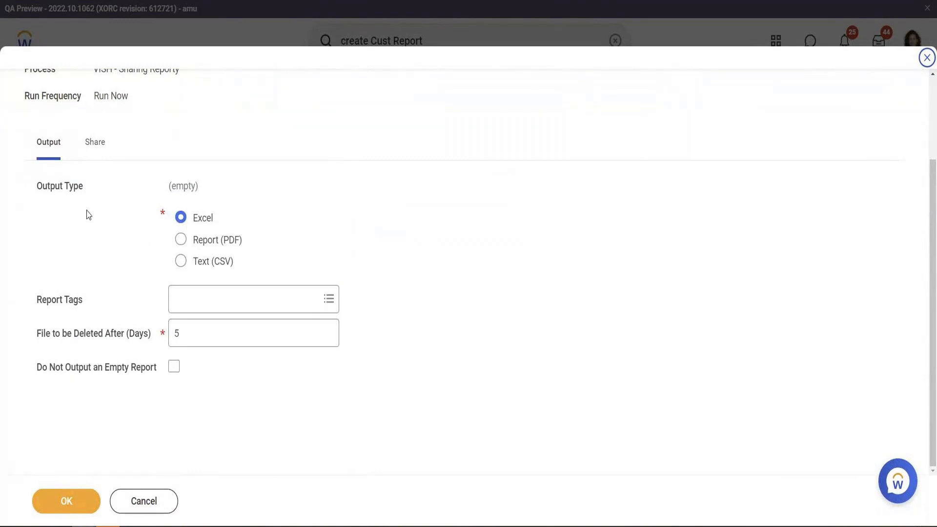
left_click_drag(51, 188, 82, 189)
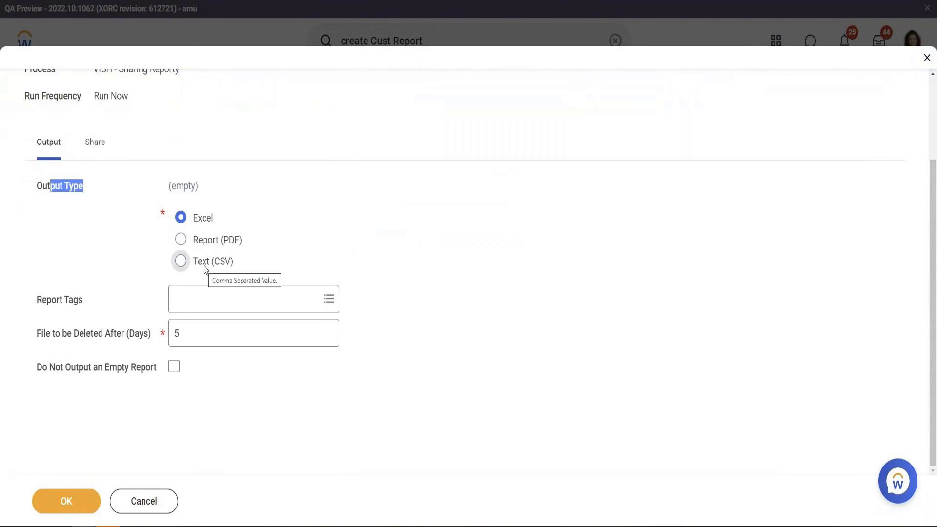
left_click(92, 156)
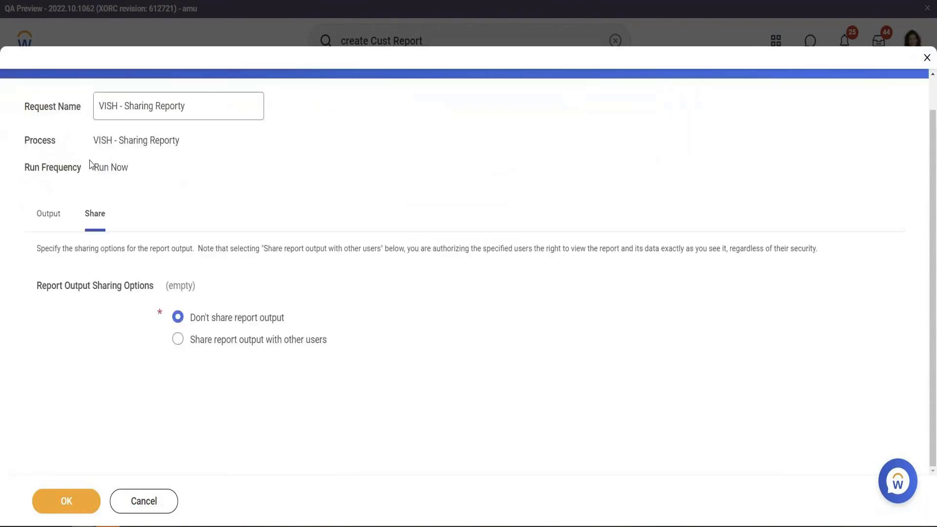
left_click(295, 348)
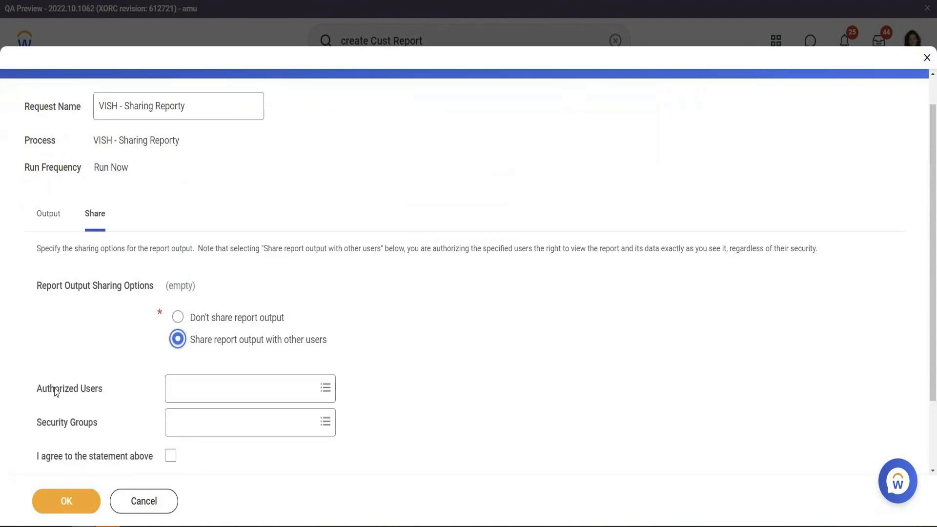
- Add the employee from the report's first row as an authorized user of the shared output
left_click_drag(54, 388, 180, 404)
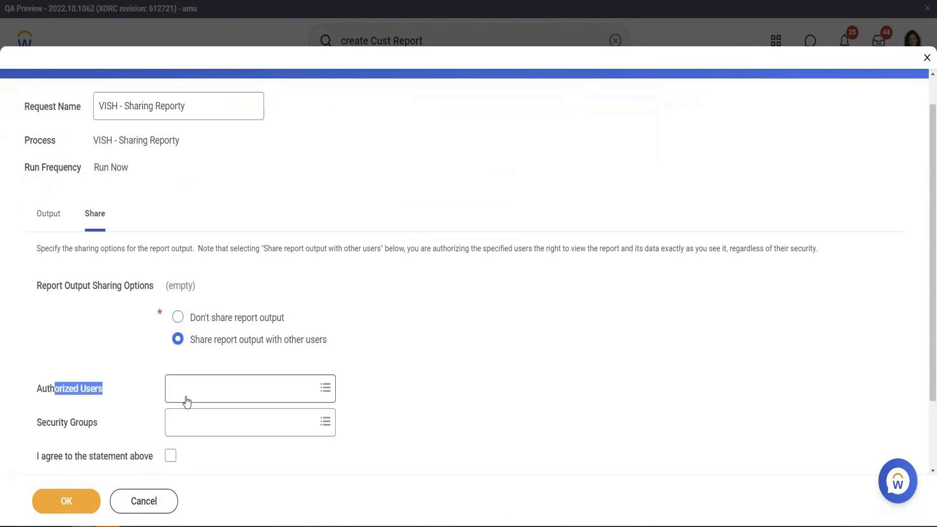
left_click(187, 398)
right_click(187, 397)
left_click(200, 293)
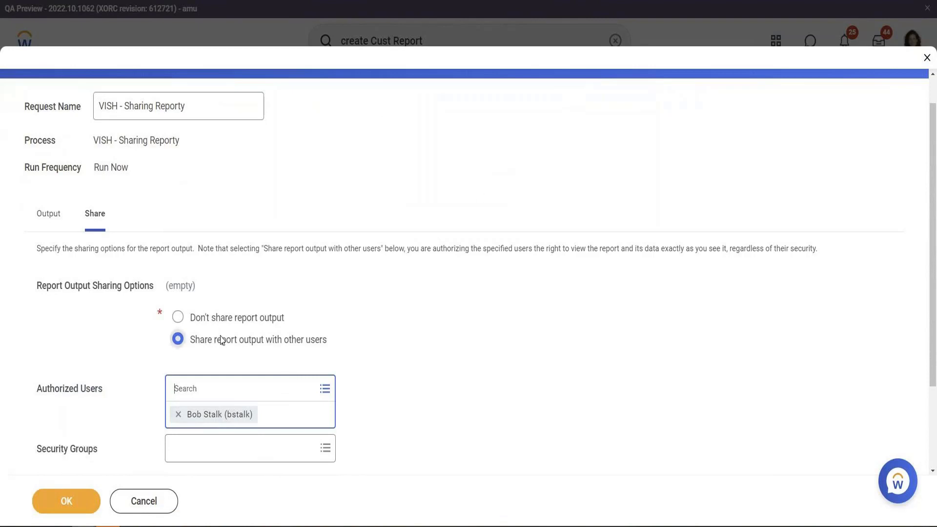
- Agree to the sharing authorization statement and submit the scheduled report request
scroll(220, 337, "down", 3)
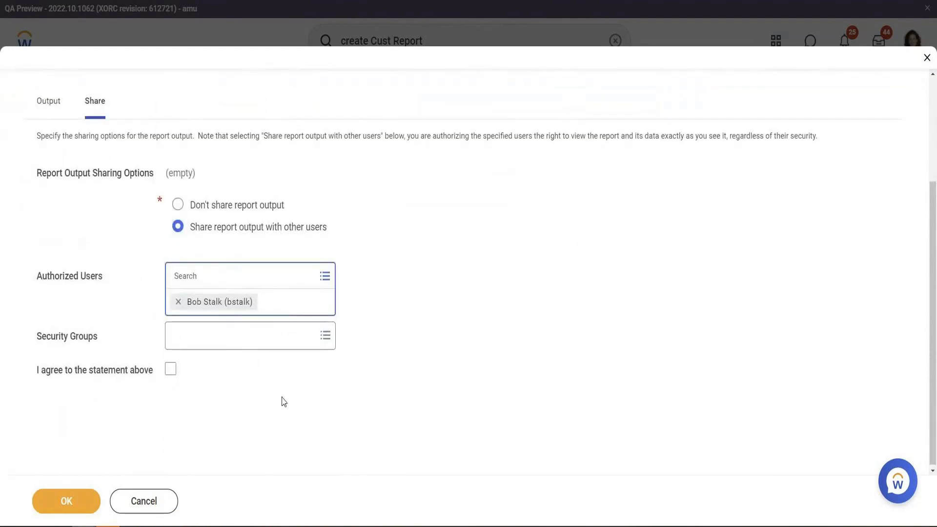
left_click(53, 385)
left_click(84, 376)
left_click_drag(41, 159, 556, 165)
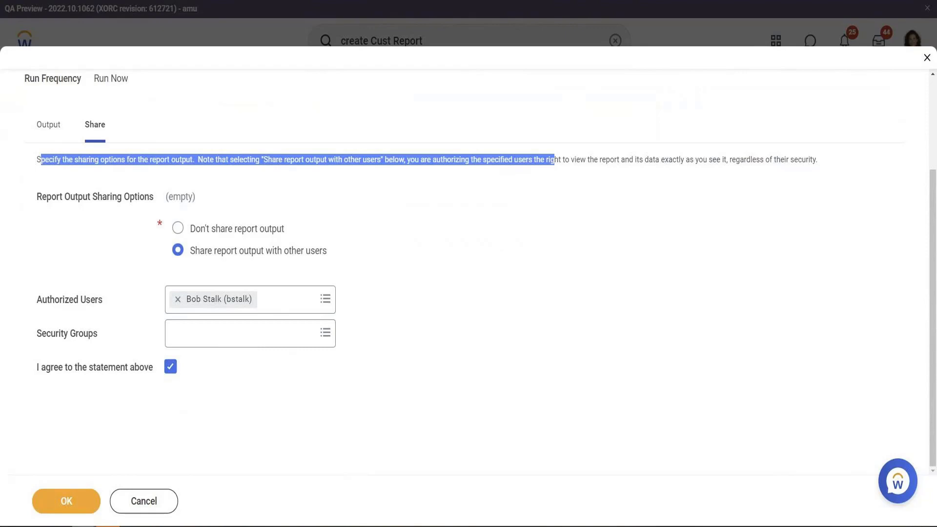
left_click(76, 497)
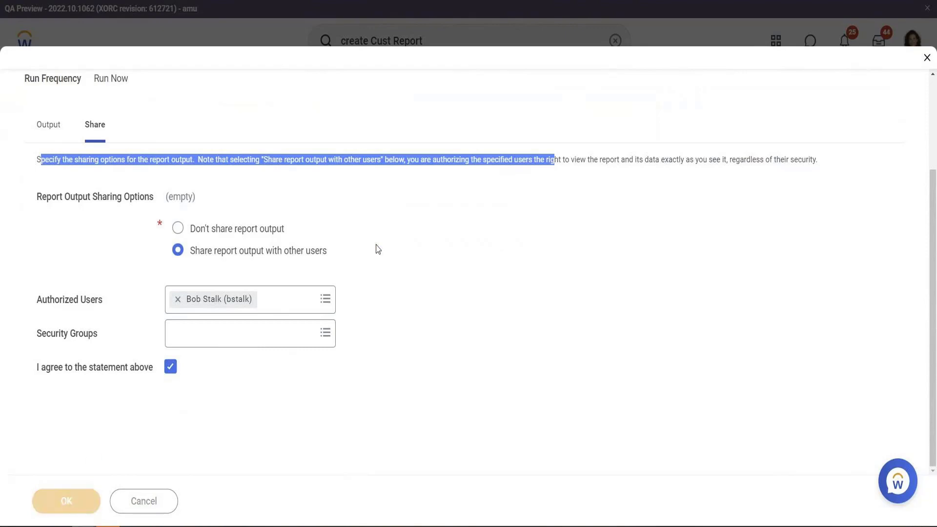
- Refresh the background process status and open the generated Excel output from its notification
left_click(53, 305)
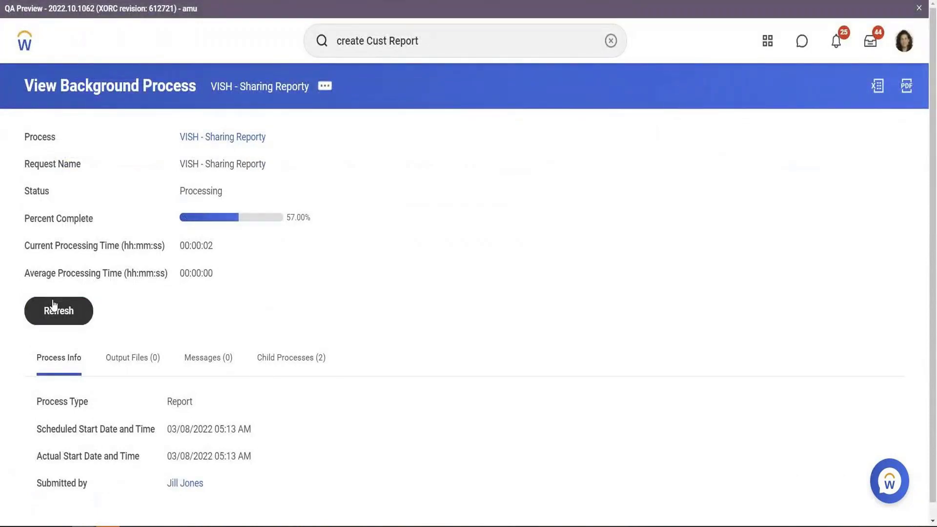
left_click(88, 305)
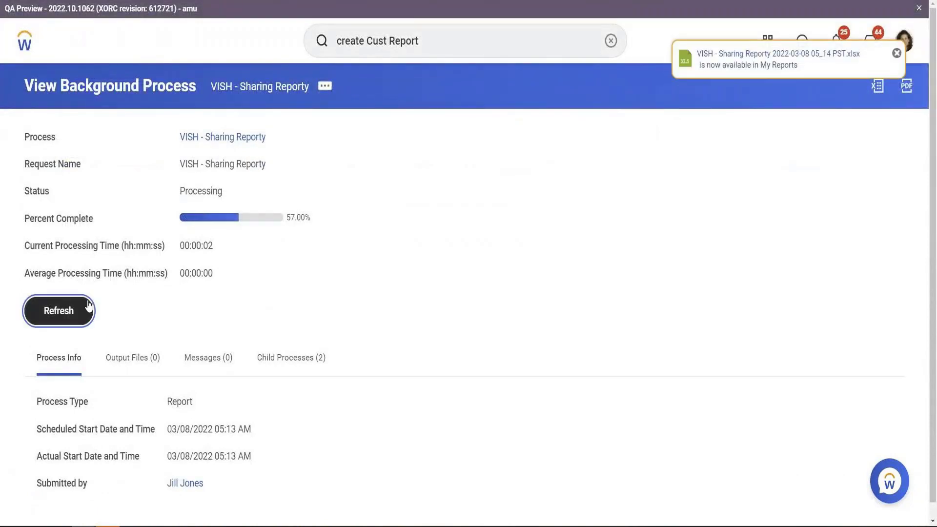
left_click(764, 55)
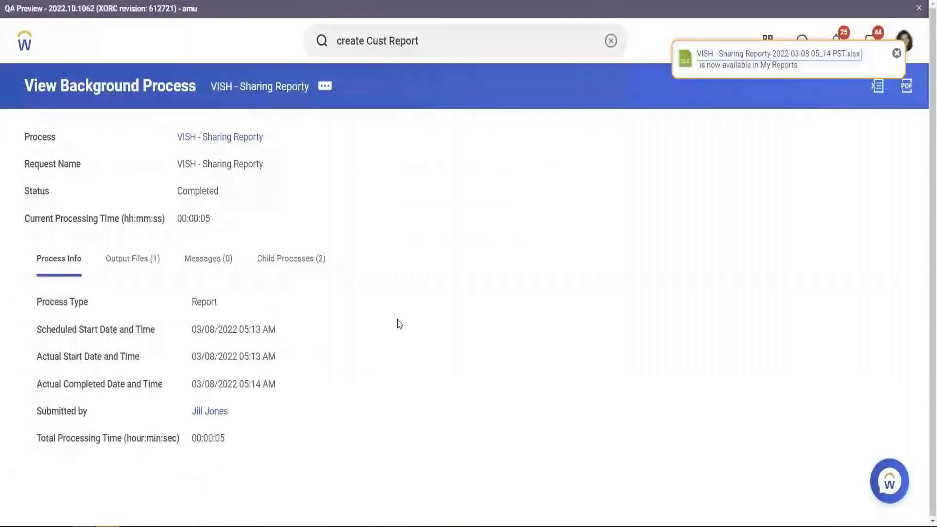
left_click(750, 101)
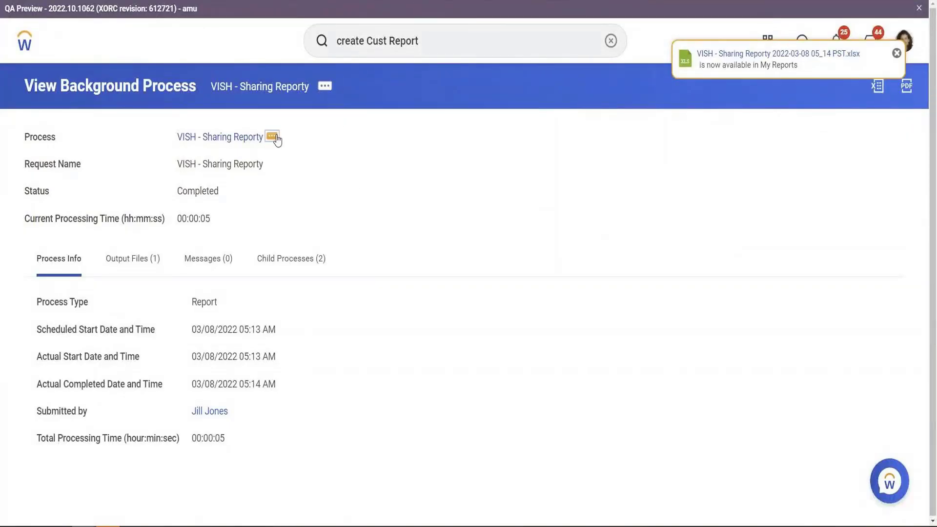
- Start another schedule for the VISH - Sharing Reporty report with its run frequency set to Daily Recurrence
left_click(272, 136)
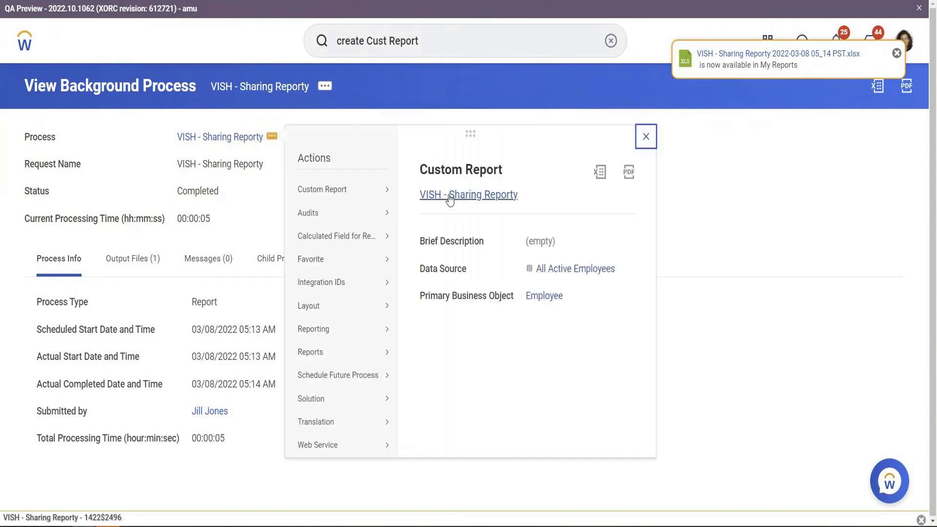
mouse_move(383, 207)
mouse_move(371, 190)
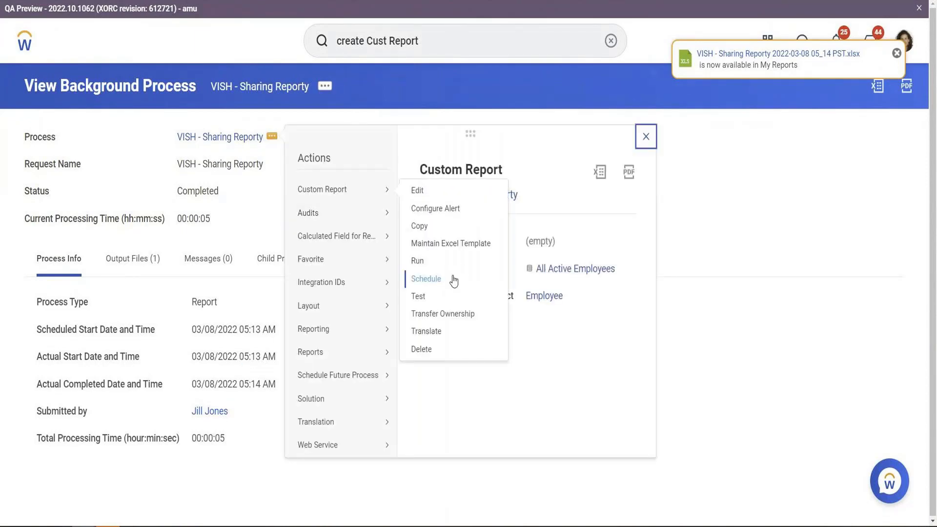
left_click(424, 281)
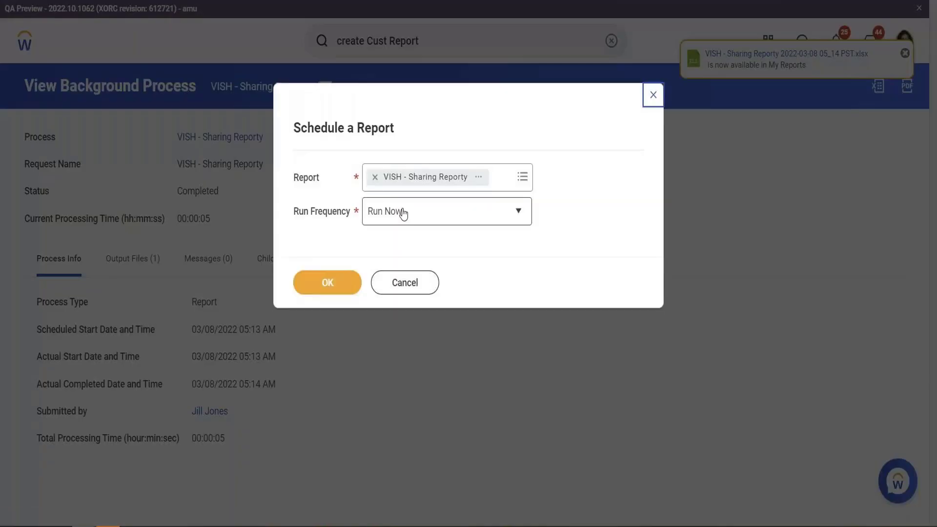
left_click(404, 212)
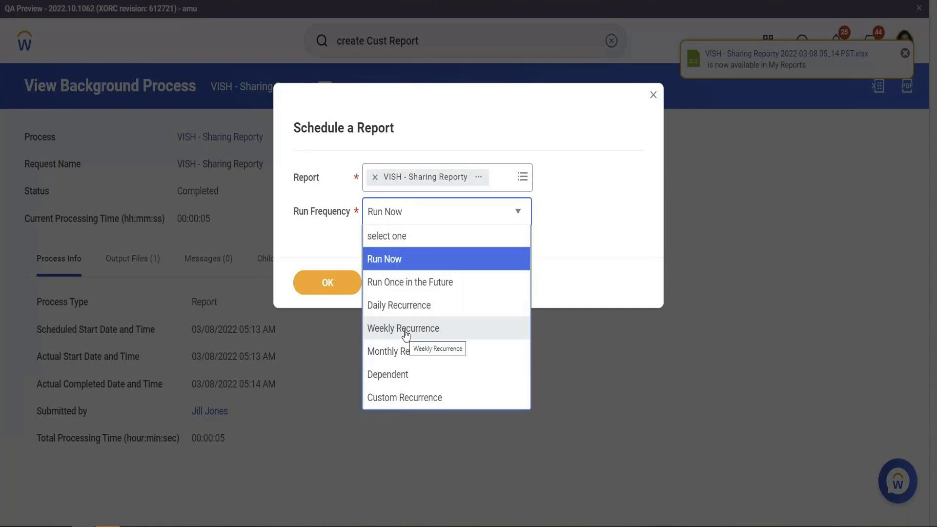
left_click(405, 307)
left_click(329, 282)
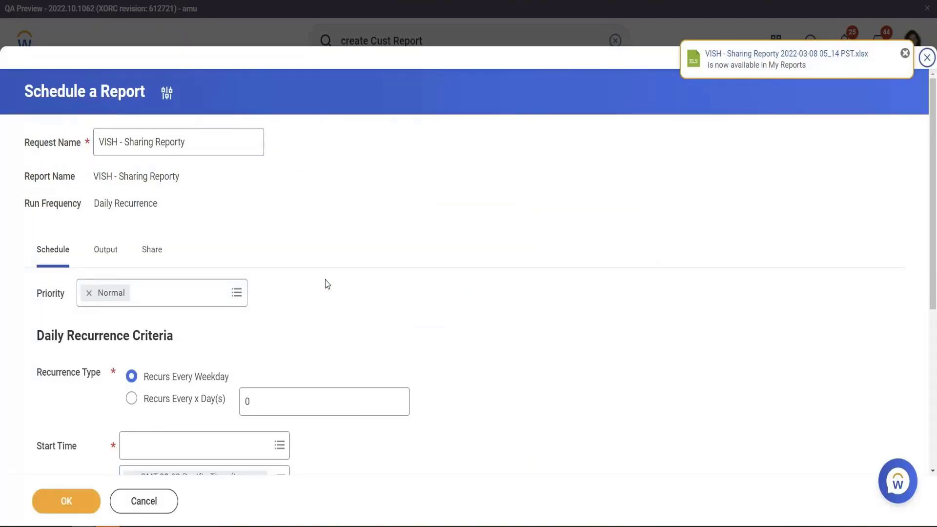
- Review the daily recurrence, output and sharing settings of the schedule request and close it without submitting
scroll(278, 308, "down", 5)
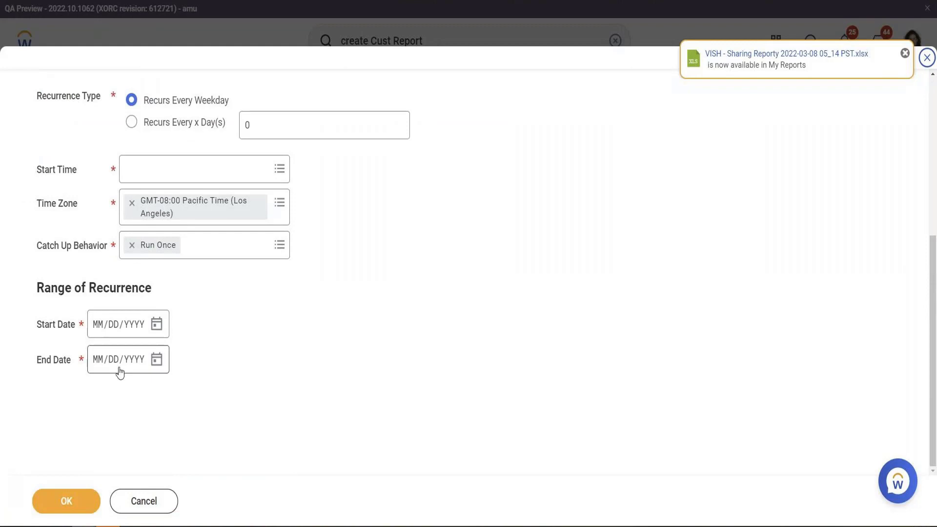
scroll(130, 331, "up", 5)
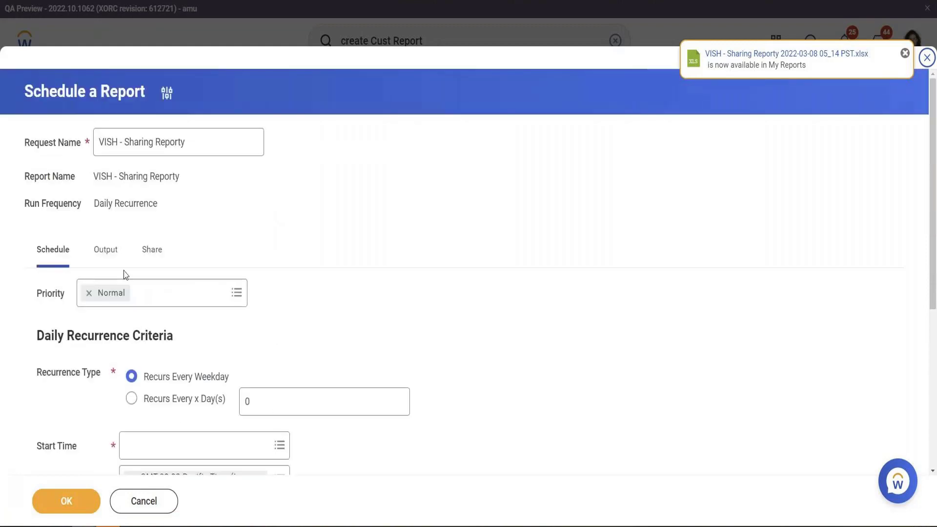
left_click(105, 250)
scroll(331, 225, "down", 2)
left_click(154, 146)
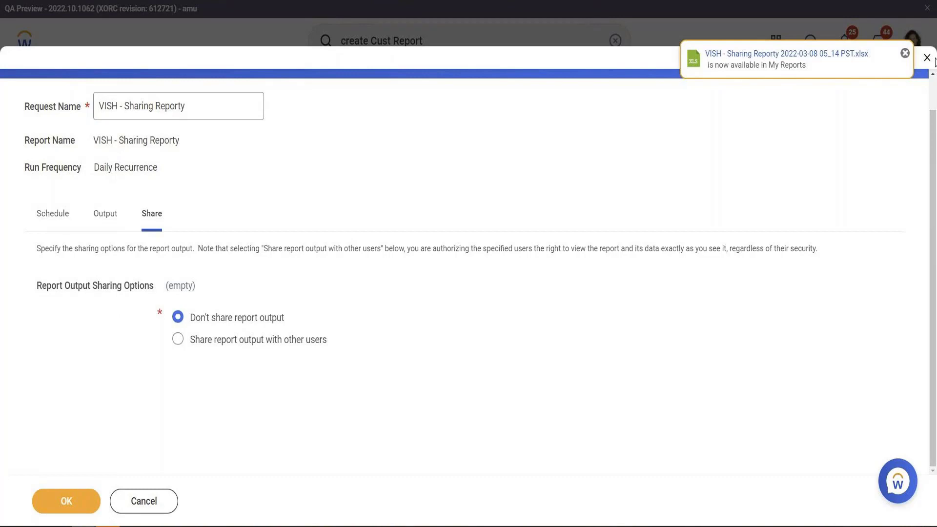
left_click(905, 52)
left_click(927, 57)
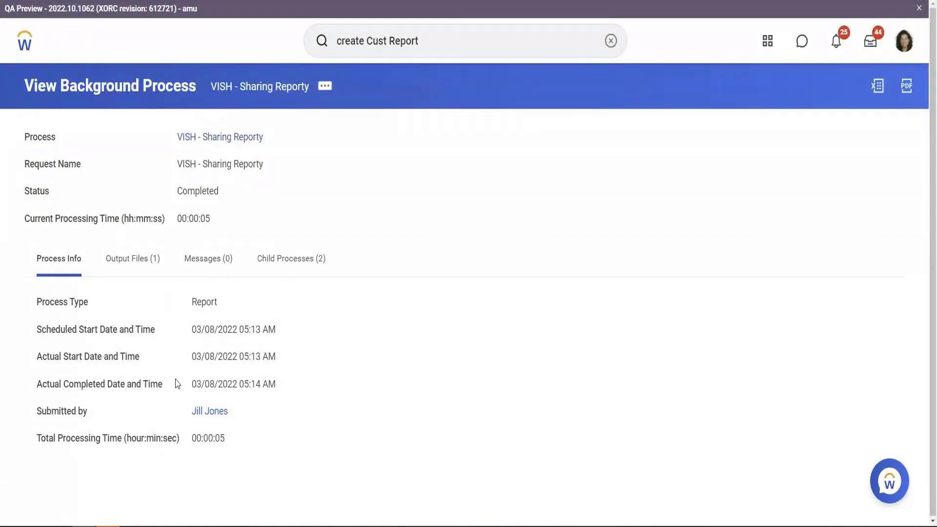
- View the custom report definition and examine its advanced options, definition sharing options and report owner
mouse_move(251, 141)
left_click(274, 140)
mouse_move(386, 189)
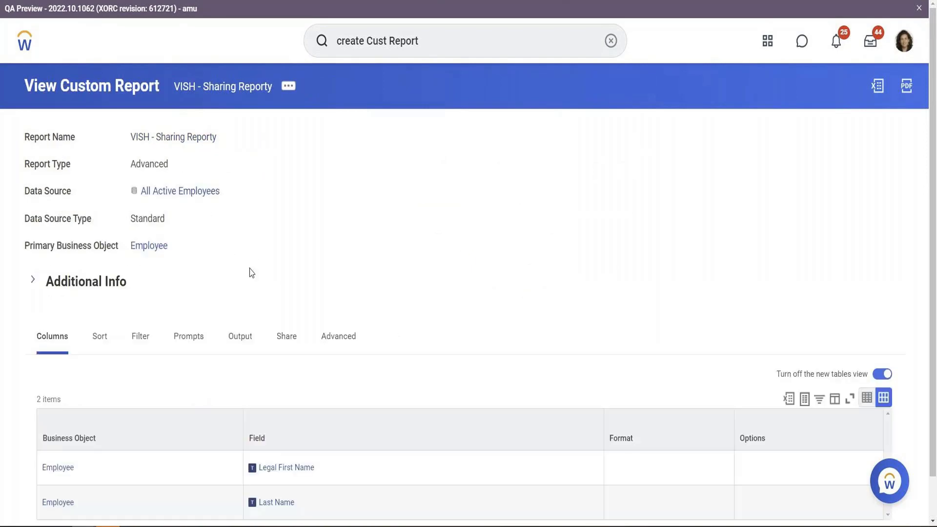
left_click(337, 335)
scroll(354, 310, "down", 10)
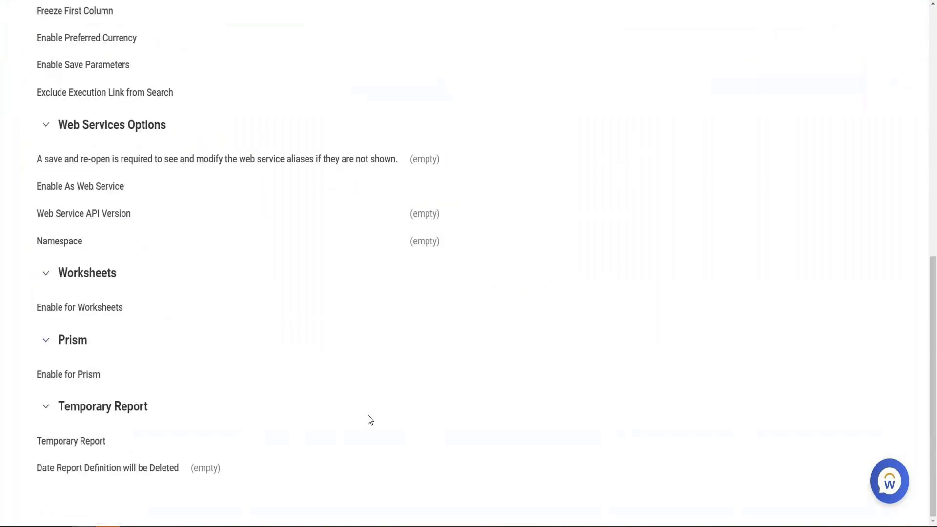
scroll(268, 98, "up", 5)
left_click(283, 71)
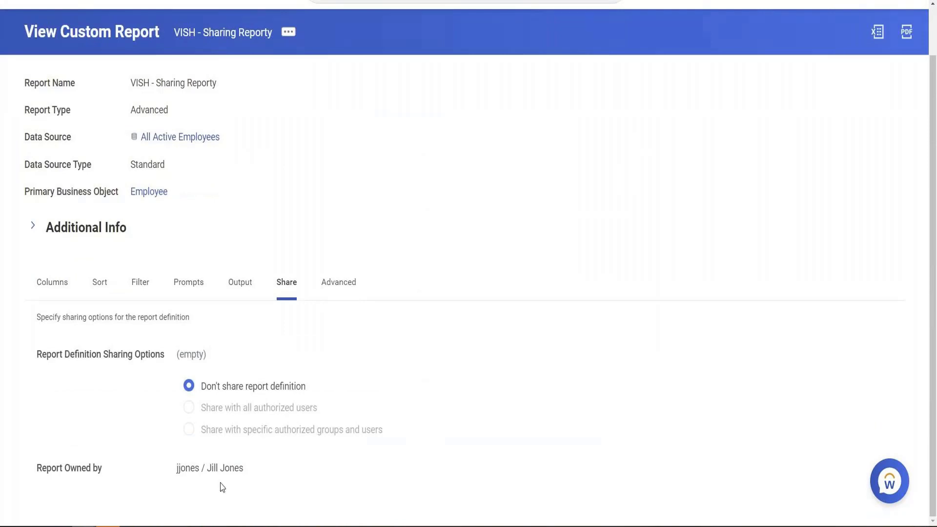
triple_click(58, 471)
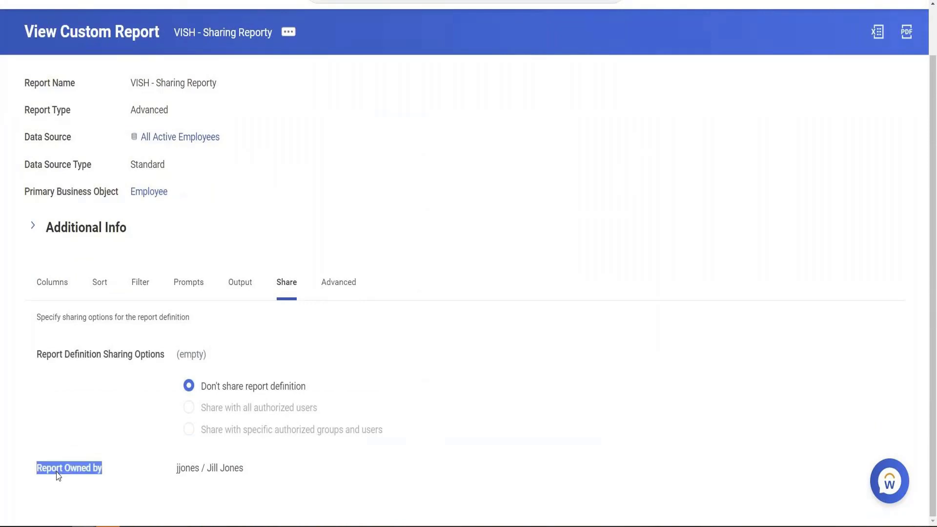
triple_click(197, 472)
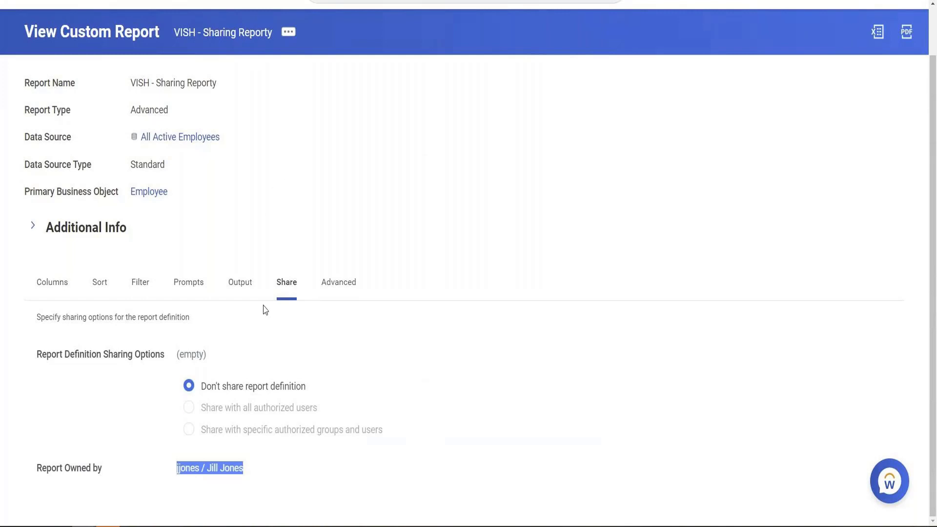
- Examine the ownership transfer form for the report, including its report name and new owner fields, and cancel it
left_click(295, 37)
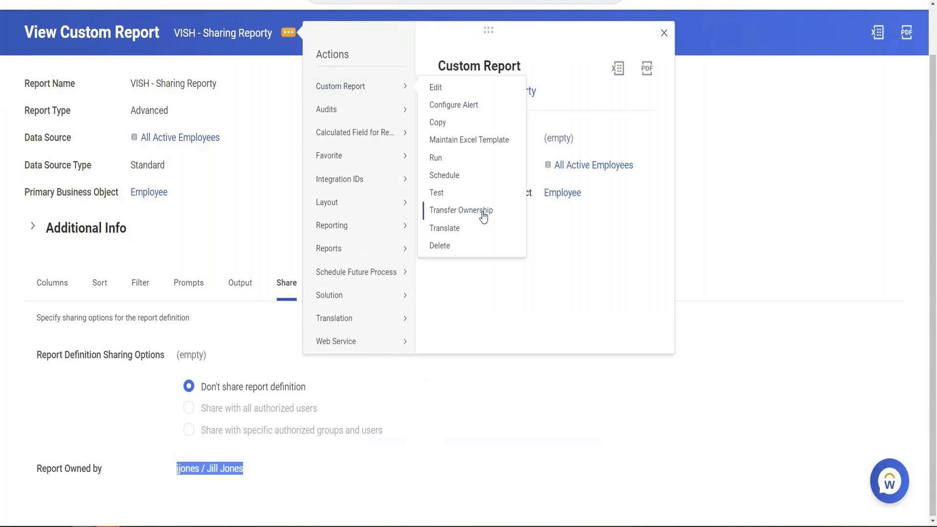
left_click(483, 213)
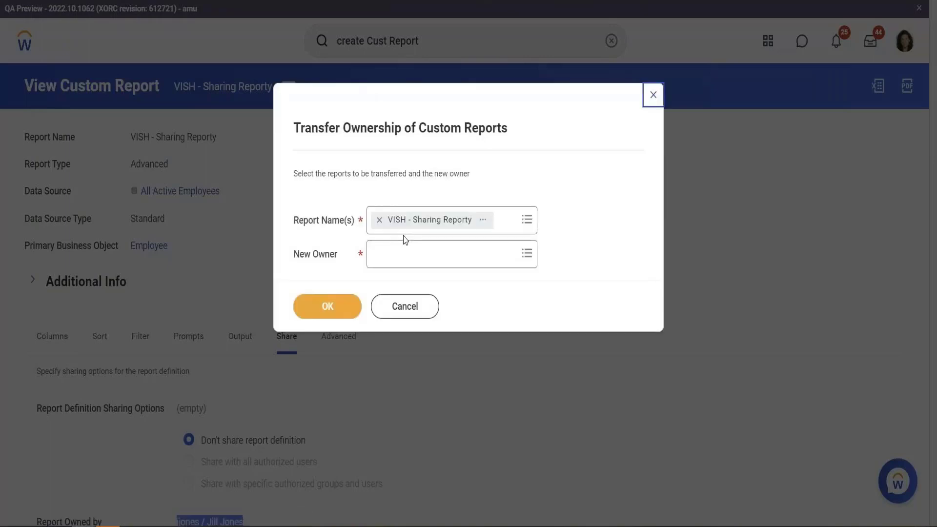
left_click_drag(293, 259, 334, 262)
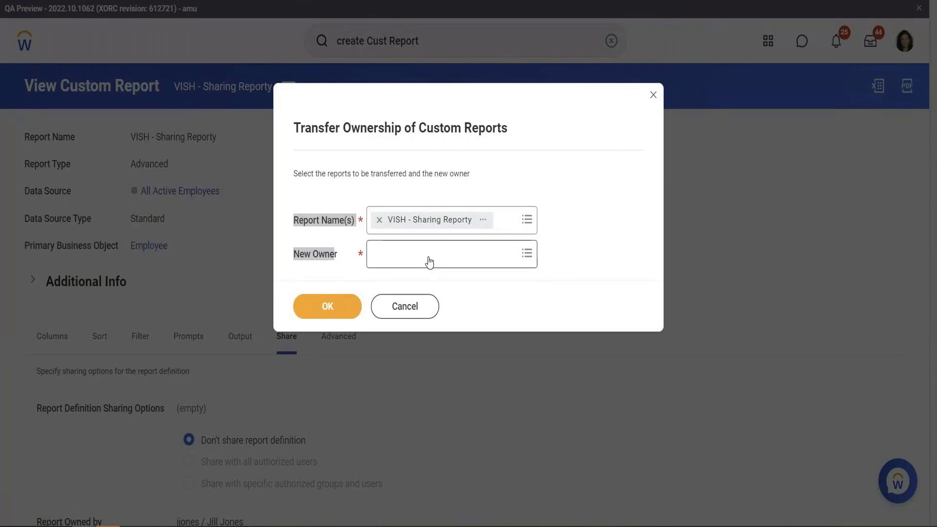
left_click(405, 306)
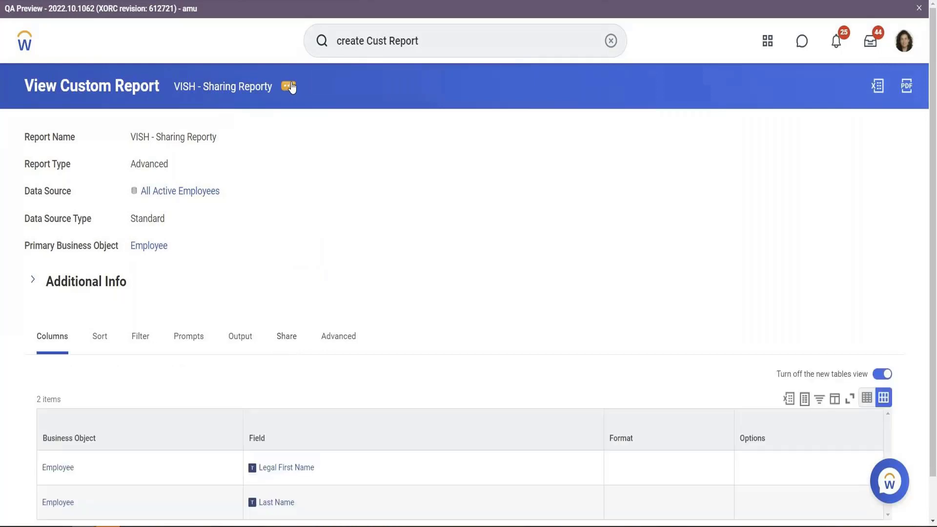
- Edit the custom report definition and bring up its advanced options down to the Temporary Report section
left_click(289, 86)
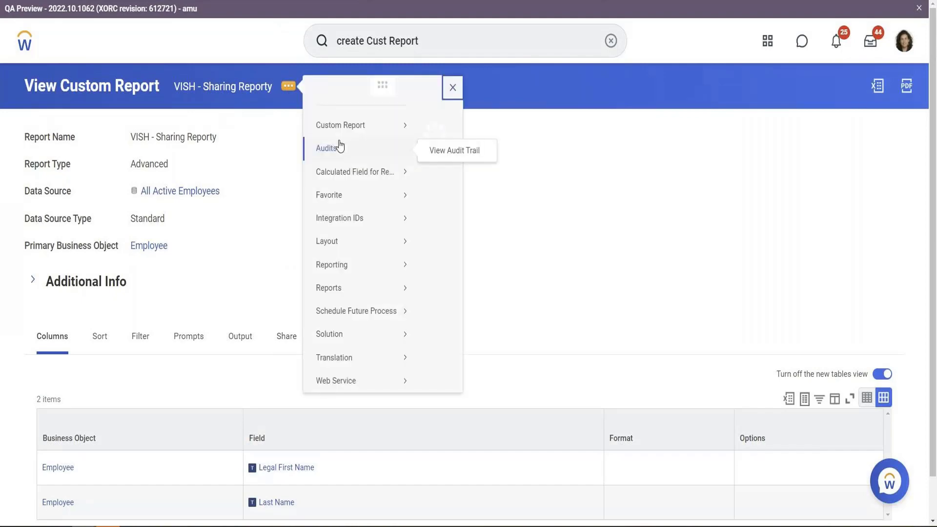
mouse_move(390, 144)
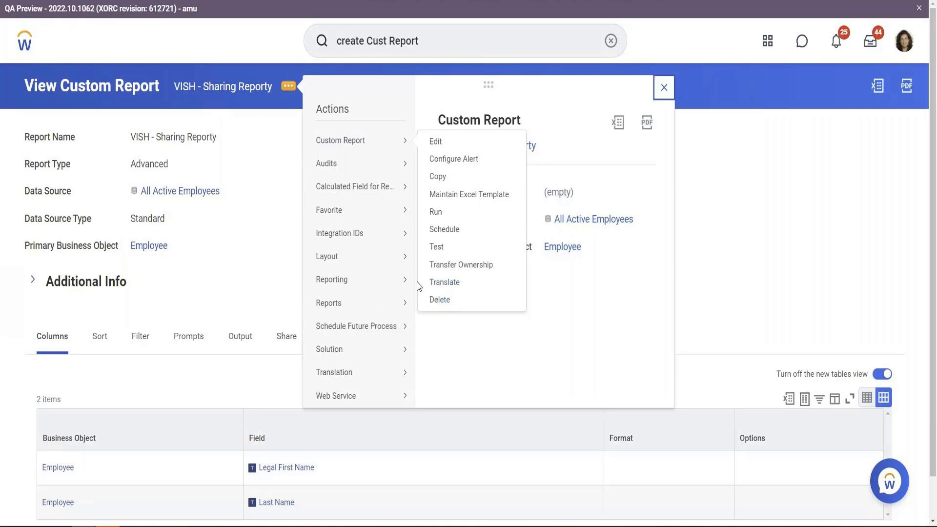
mouse_move(406, 288)
mouse_move(350, 305)
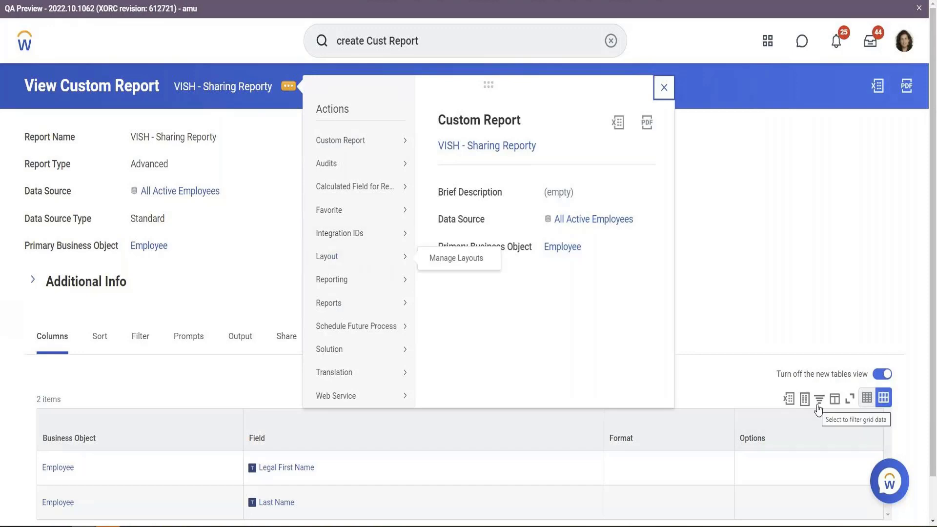
key("Tab")
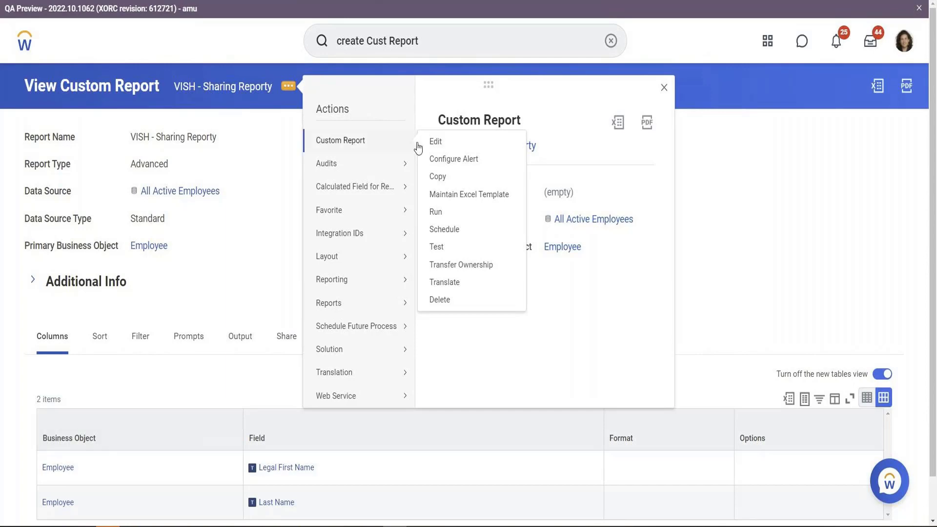
left_click(435, 142)
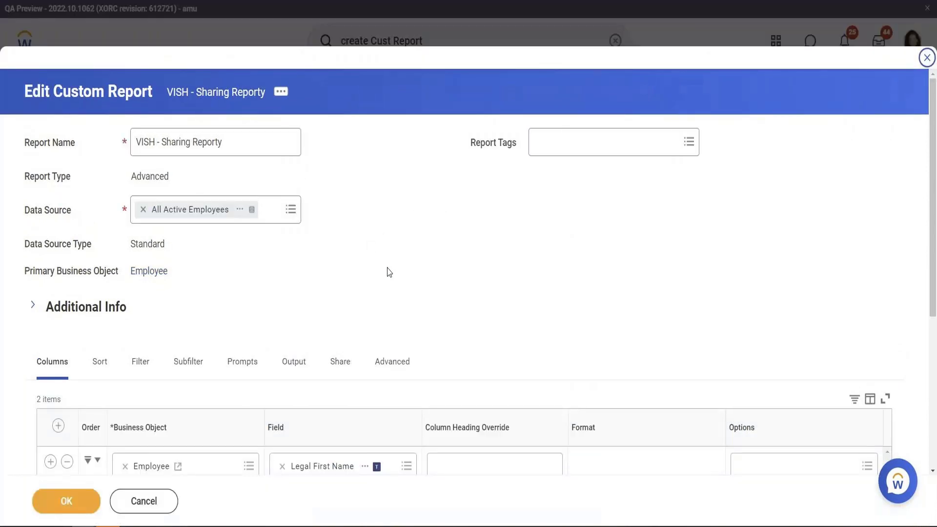
scroll(390, 272, "down", 1)
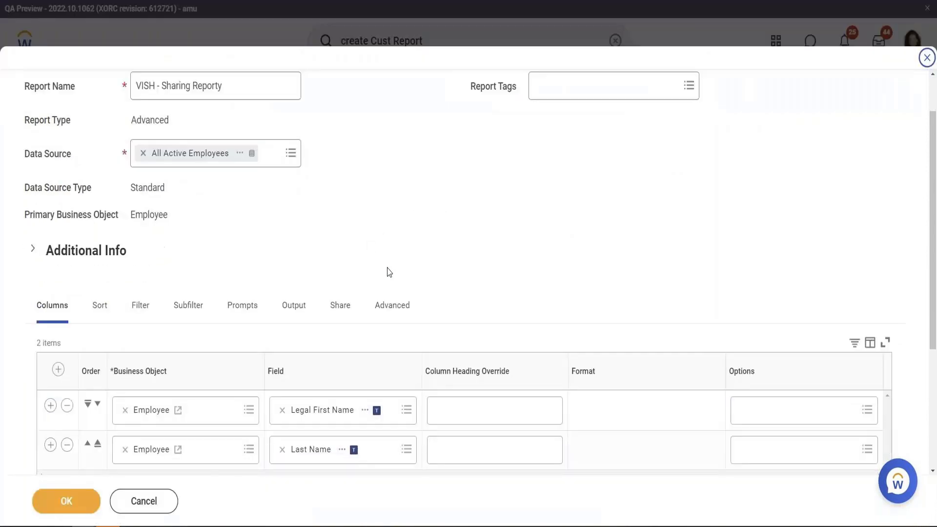
left_click(403, 315)
scroll(420, 251, "down", 3)
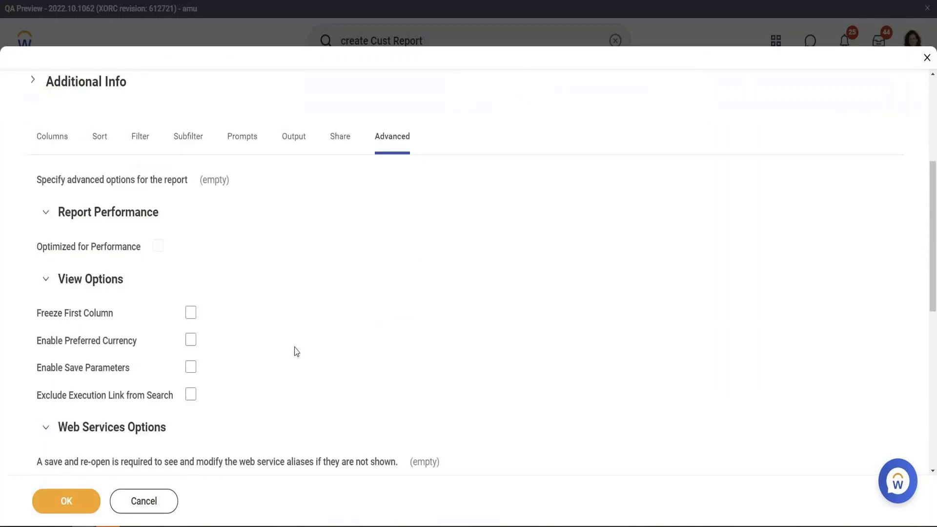
scroll(295, 351, "down", 6)
- Mark the report as temporary with its definition deletion date set to 03/15/2023, and save the report
left_click(196, 411)
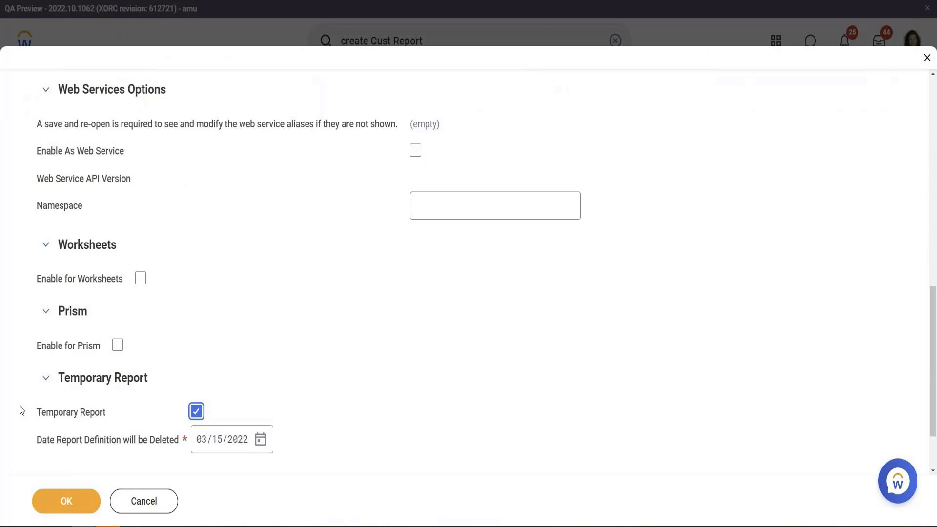
left_click_drag(39, 421, 108, 420)
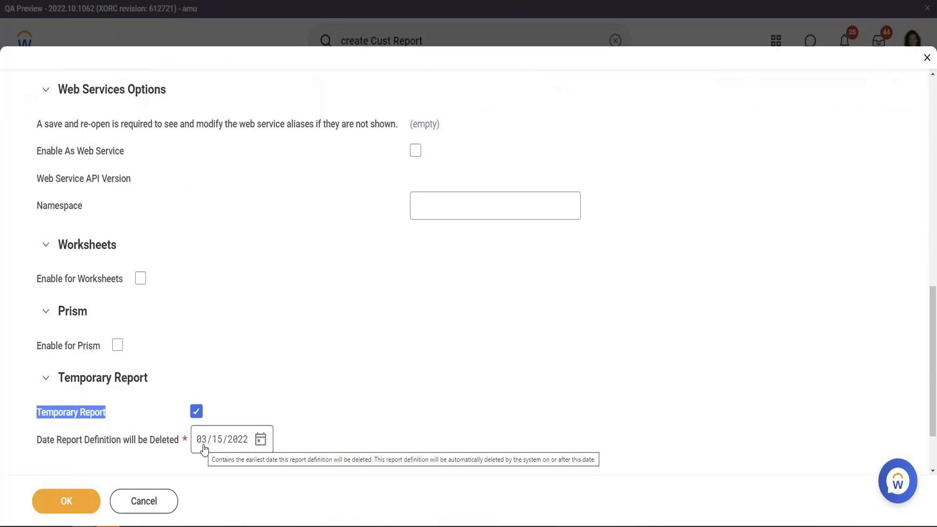
left_click(240, 444)
key("Up")
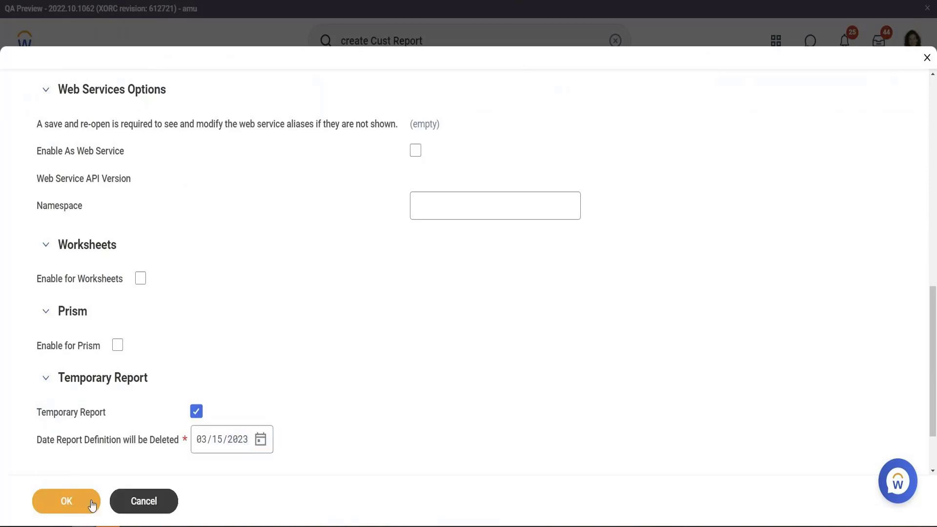
left_click(88, 503)
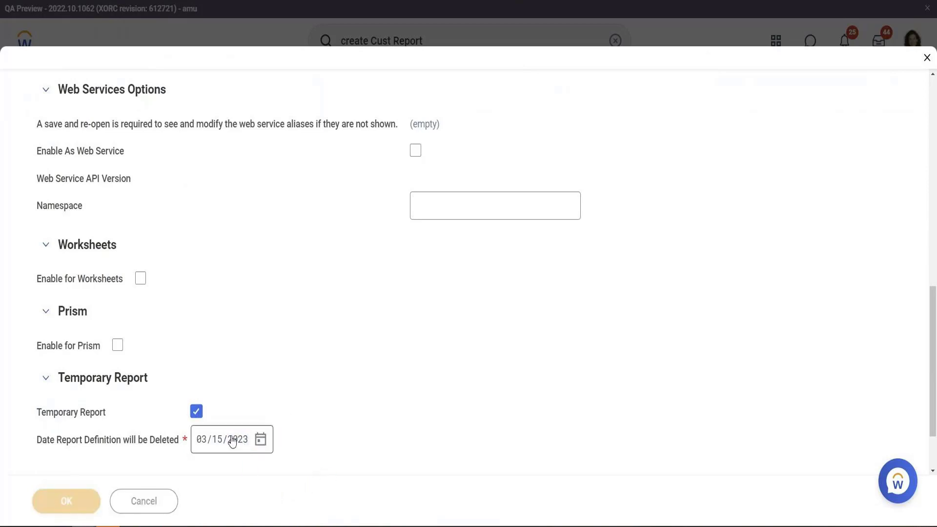
left_click(281, 86)
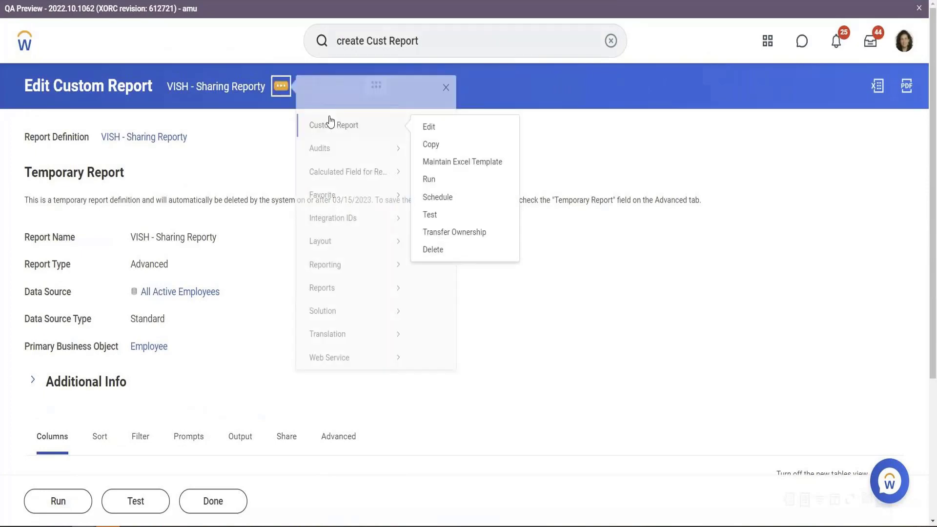
left_click(408, 401)
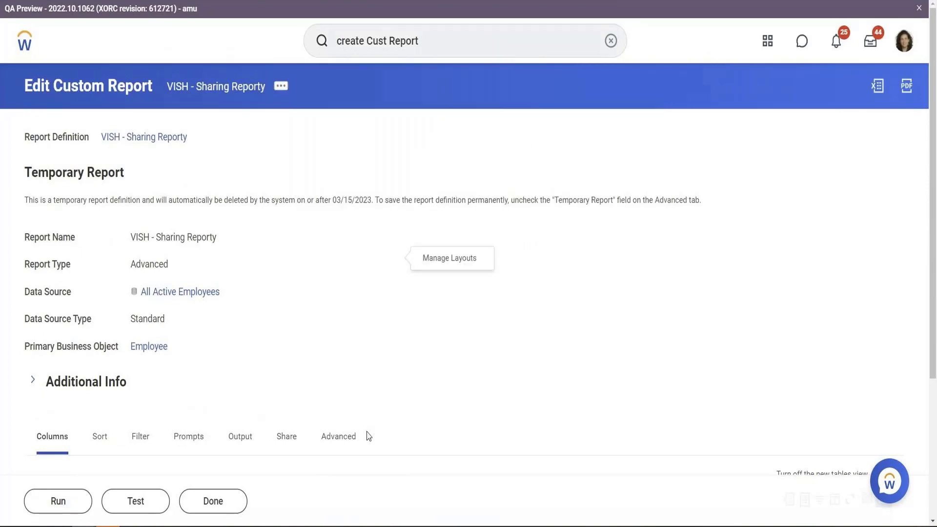
- Edit the report again, try clearing its Temporary Report option and deletion date, and discard the changes
left_click(398, 439)
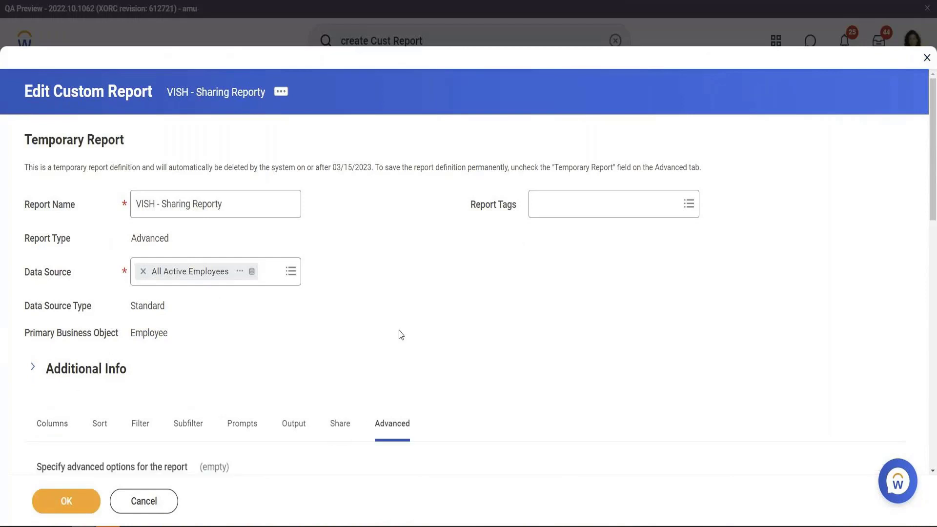
scroll(401, 334, "down", 5)
scroll(401, 335, "down", 8)
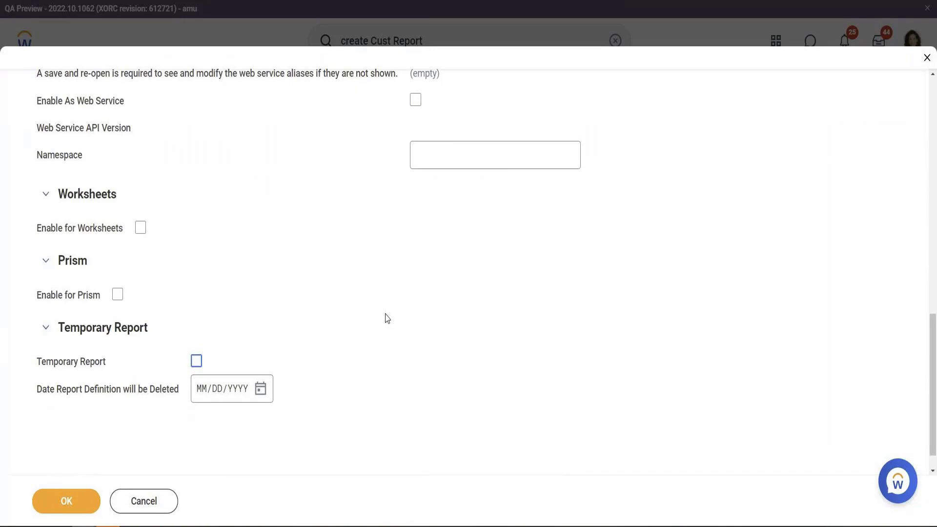
left_click(144, 508)
left_click(422, 306)
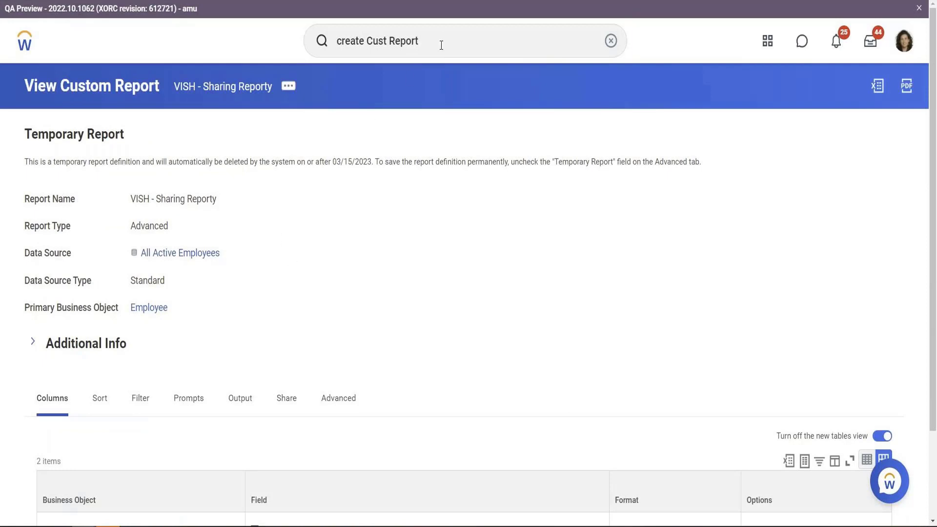
- Start a new custom report named "VISH - MATRIX" with Matrix as its report type
left_click(441, 45)
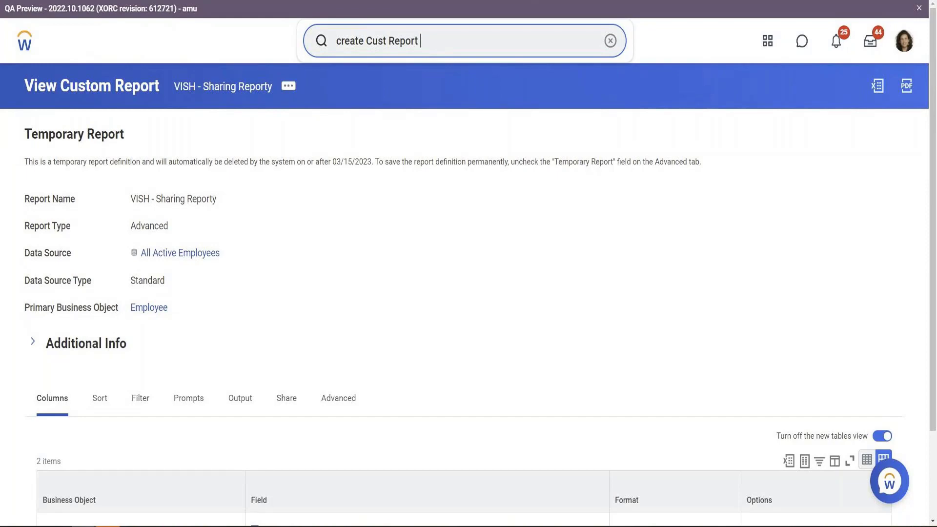
key("Return")
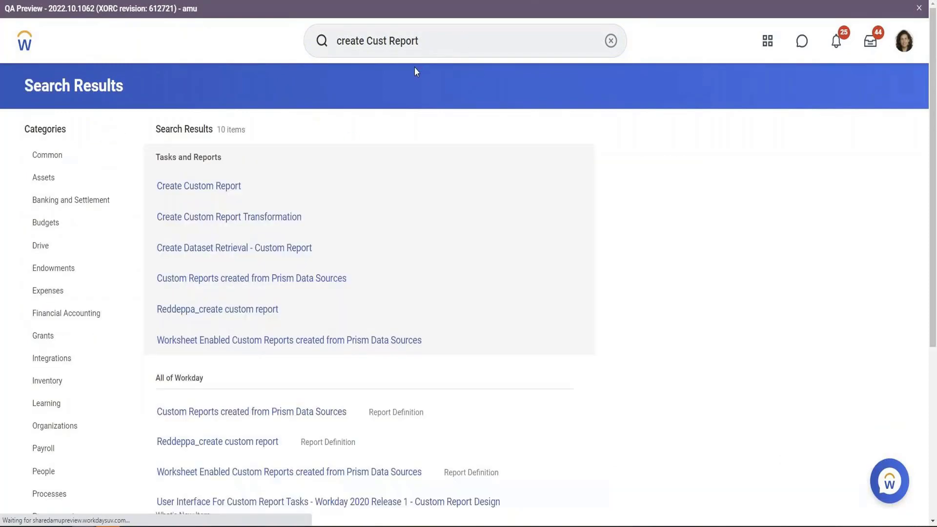
left_click(213, 194)
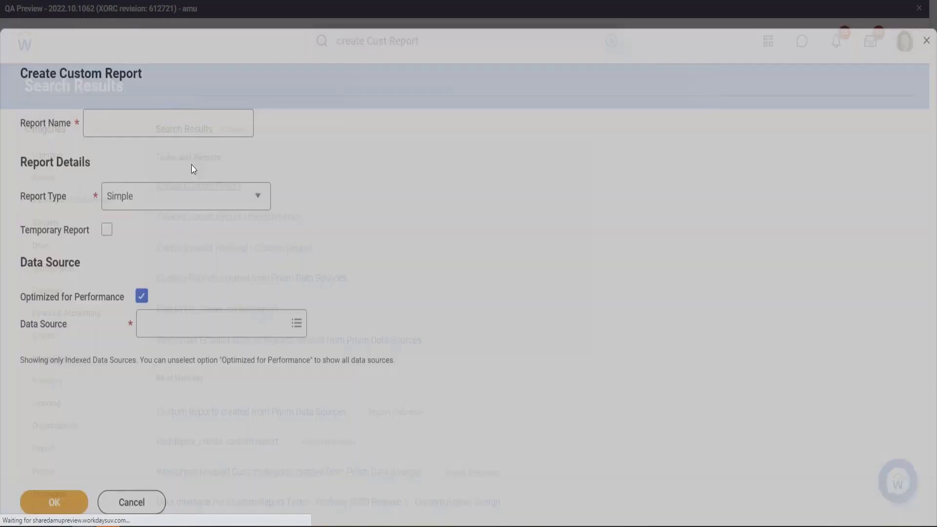
type("VISH")
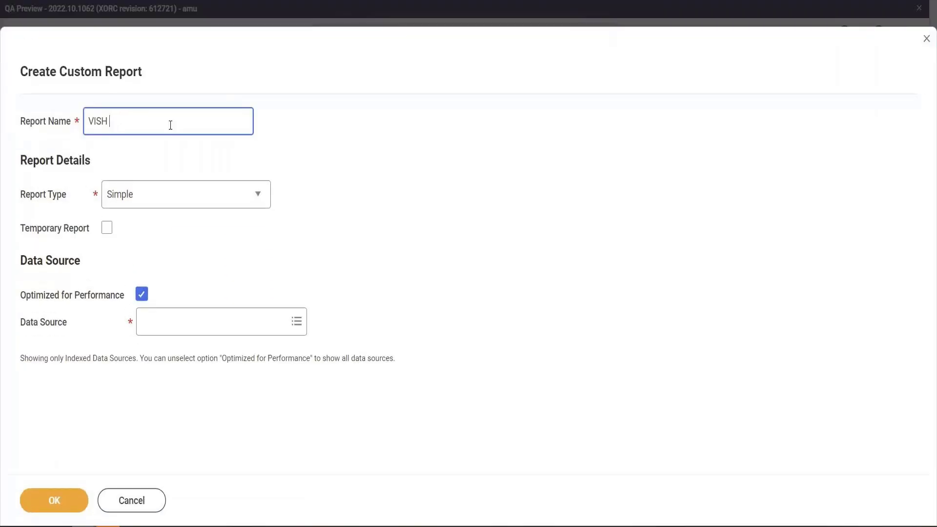
type(" = MATRIX")
key("Tab")
key("a")
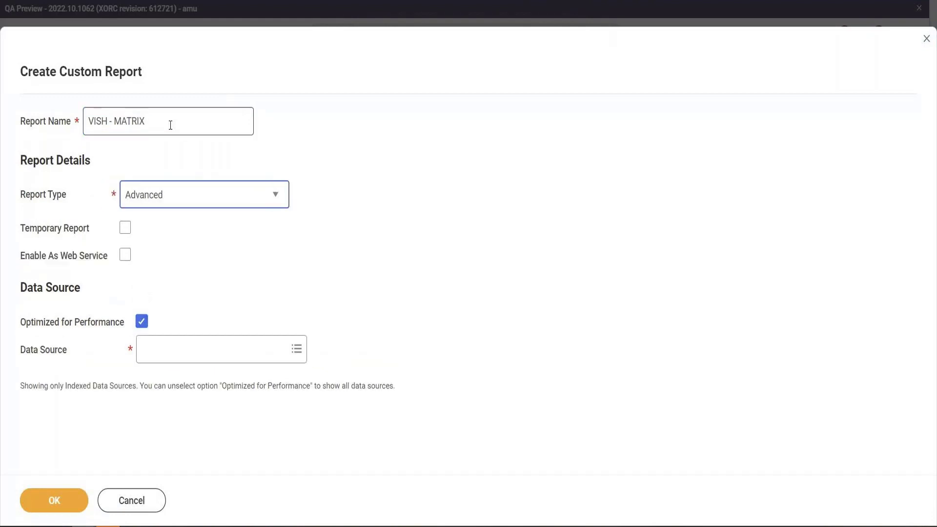
key("m")
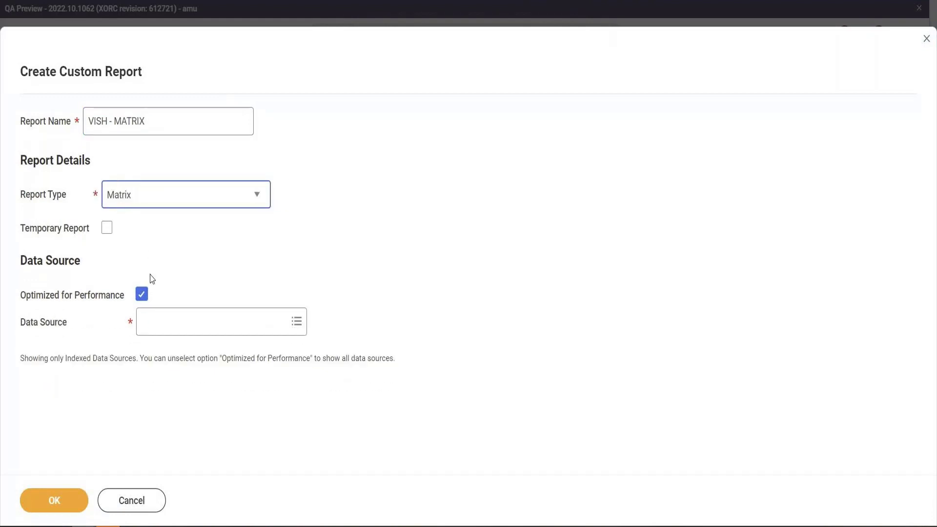
- Disable Optimized for Performance, choose All Active Employees as the data source, and create the report
left_click(142, 294)
left_click(157, 326)
left_click(166, 335)
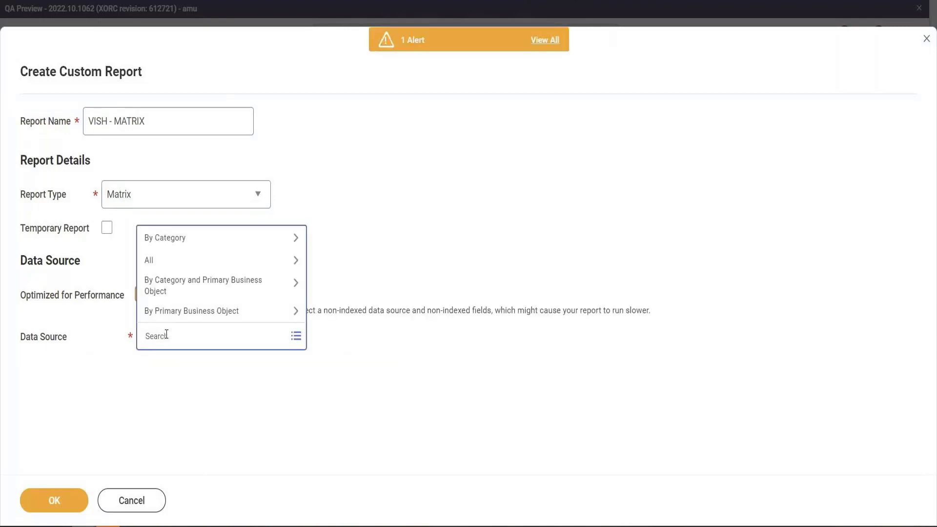
type("Alla ctive empl")
key("Return")
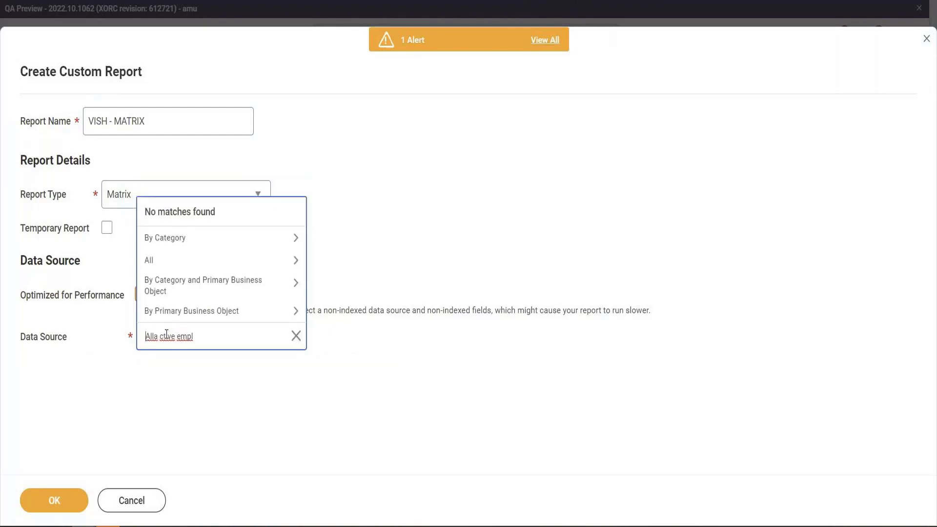
key("BackSpace")
type("a")
key("Return")
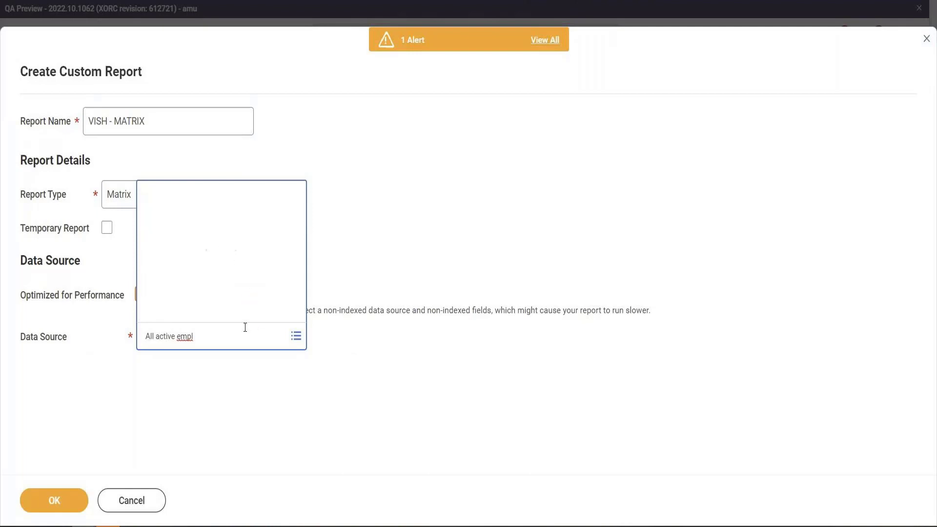
left_click(181, 272)
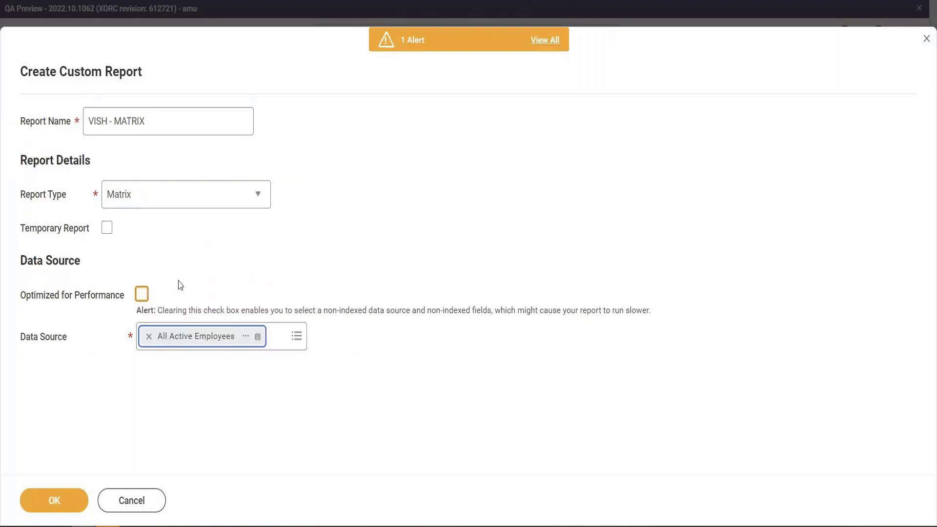
left_click(59, 506)
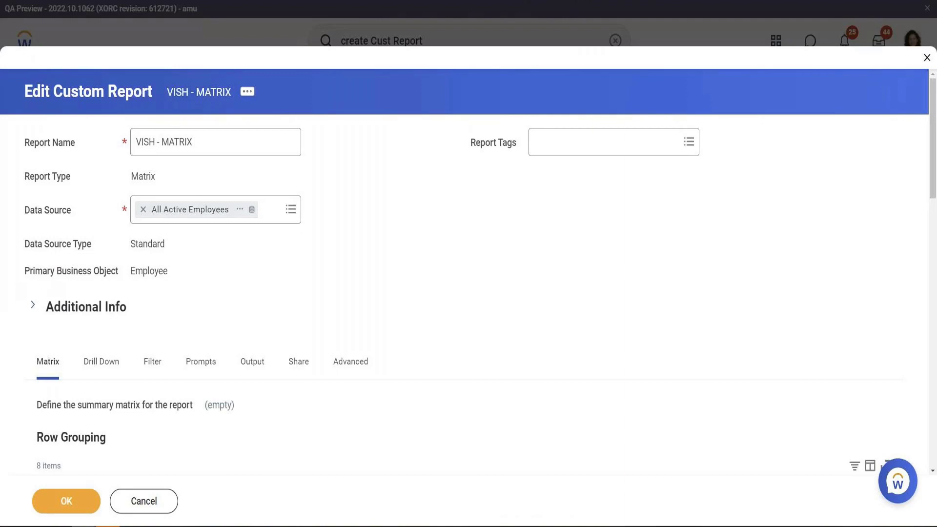
- Group the first row of the matrix by the Company field
scroll(370, 329, "down", 3)
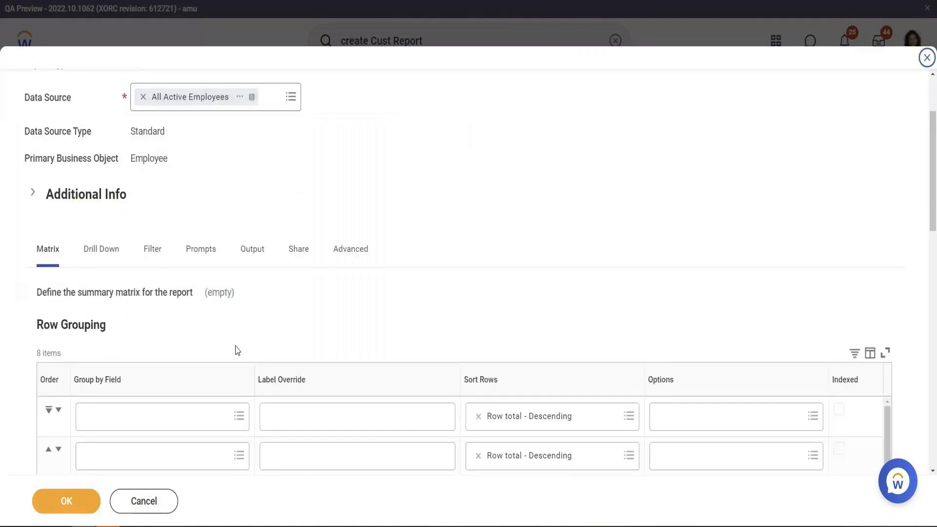
left_click(115, 414)
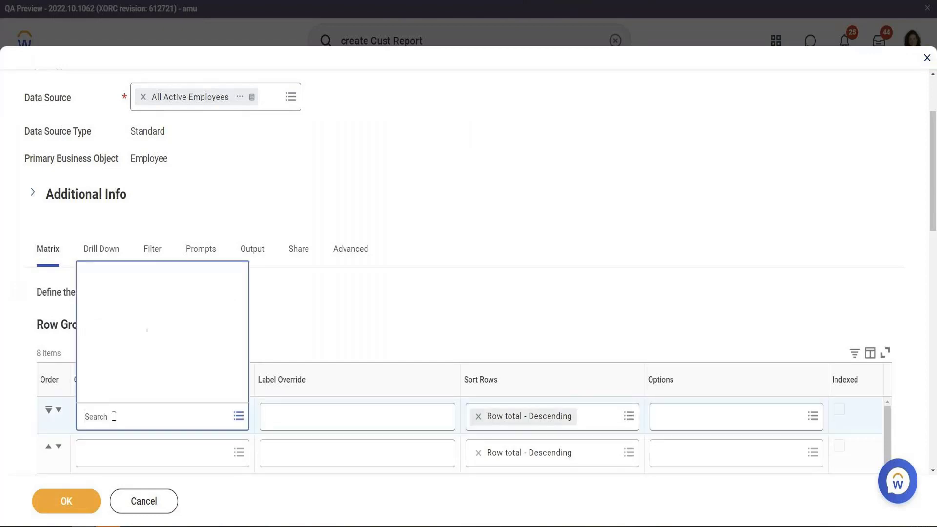
left_click(448, 225)
scroll(448, 224, "down", 5)
left_click(125, 249)
type("Compaany")
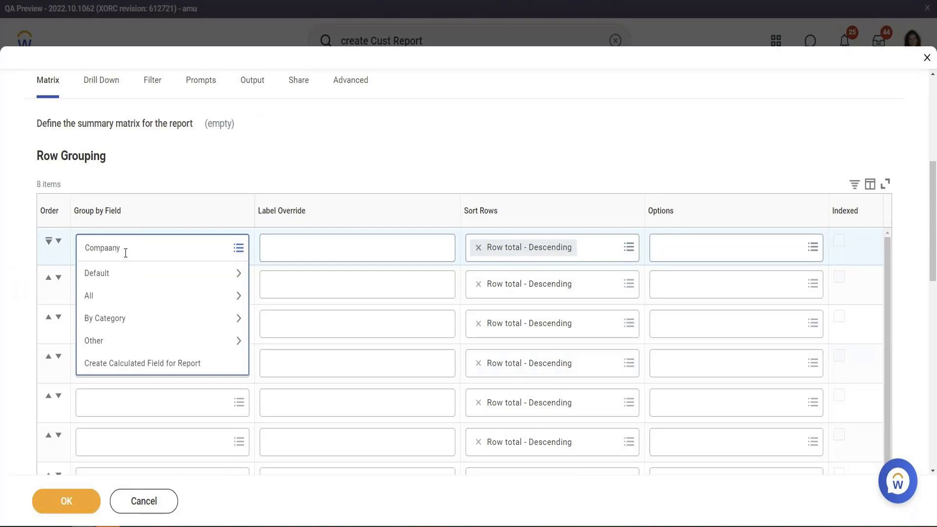
key("Return")
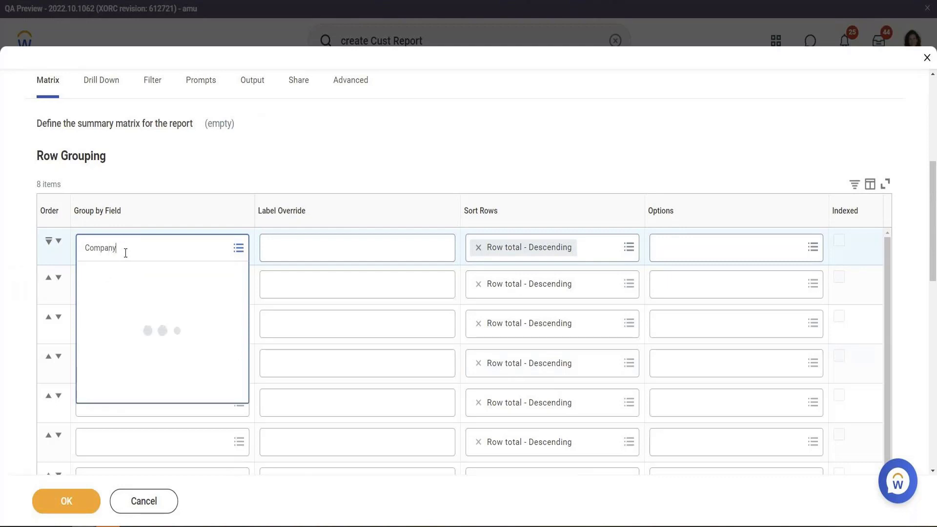
left_click(165, 301)
- Group the second row of the matrix by the lowercase "gender" calculated field
scroll(245, 116, "down", 5)
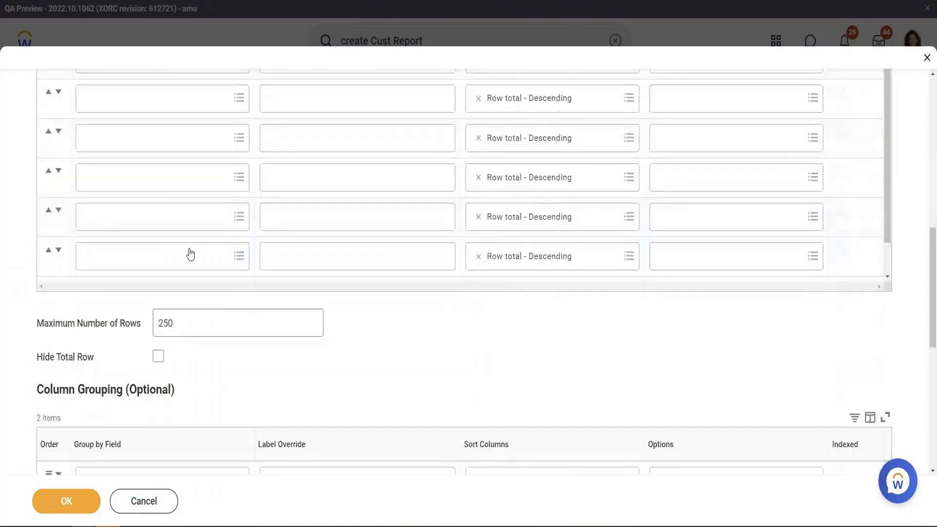
scroll(192, 260, "down", 1)
scroll(115, 235, "up", 5)
left_click(117, 231)
type("gender")
key("Return")
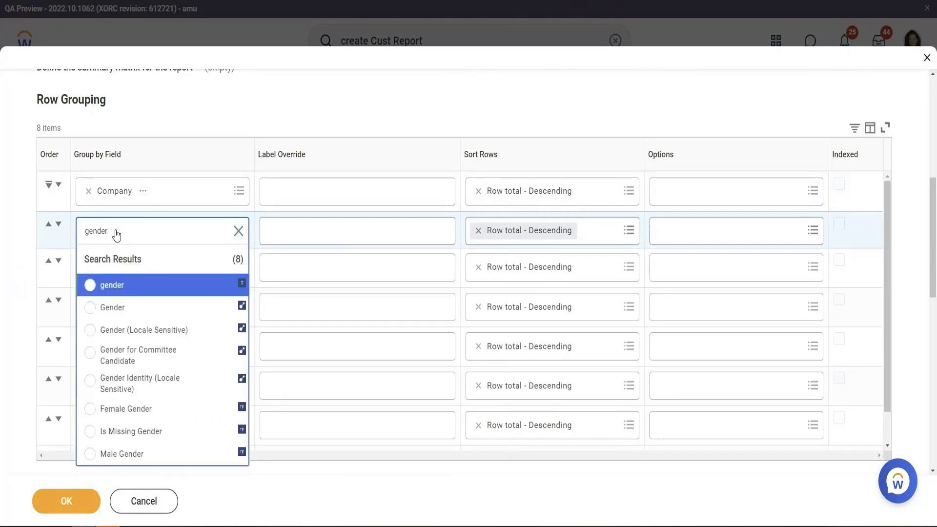
key("Return")
- Save and run the matrix report, and examine the Company and gender values in its output
left_click(73, 503)
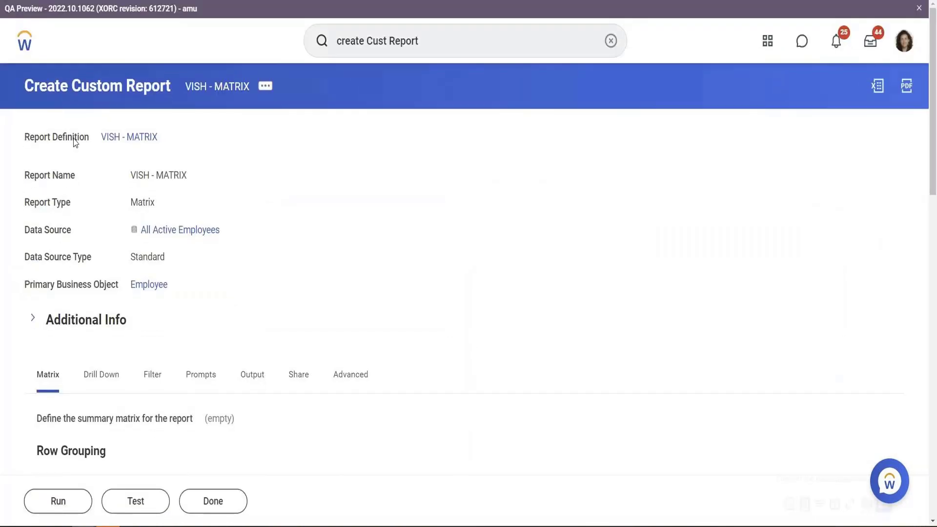
key("Return")
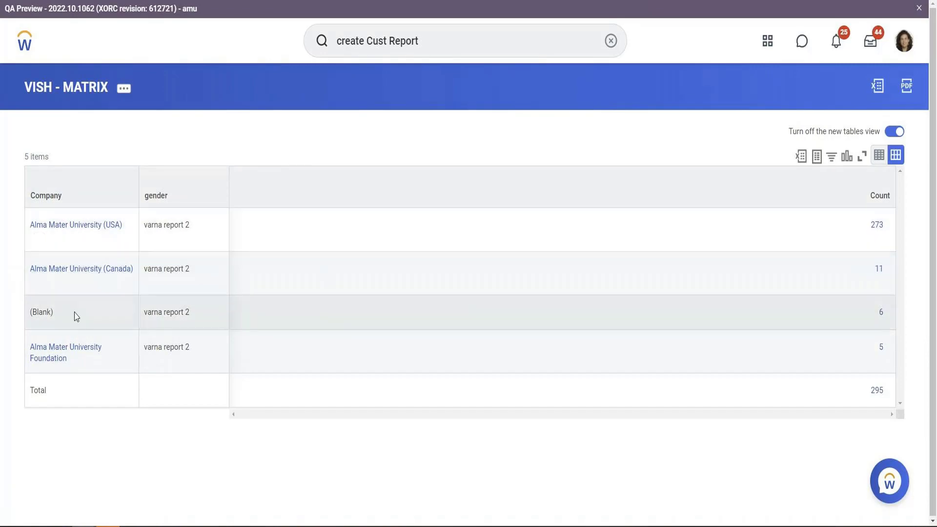
left_click(42, 315)
triple_click(43, 315)
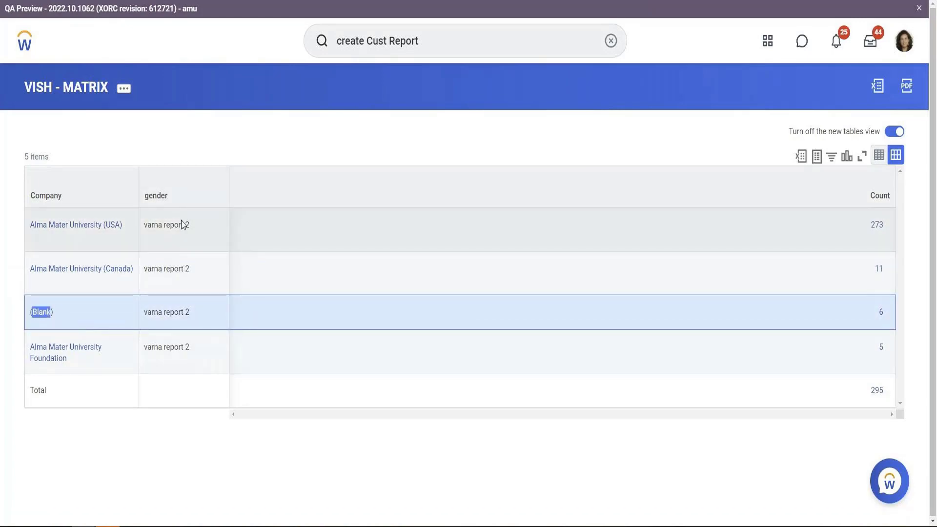
triple_click(163, 224)
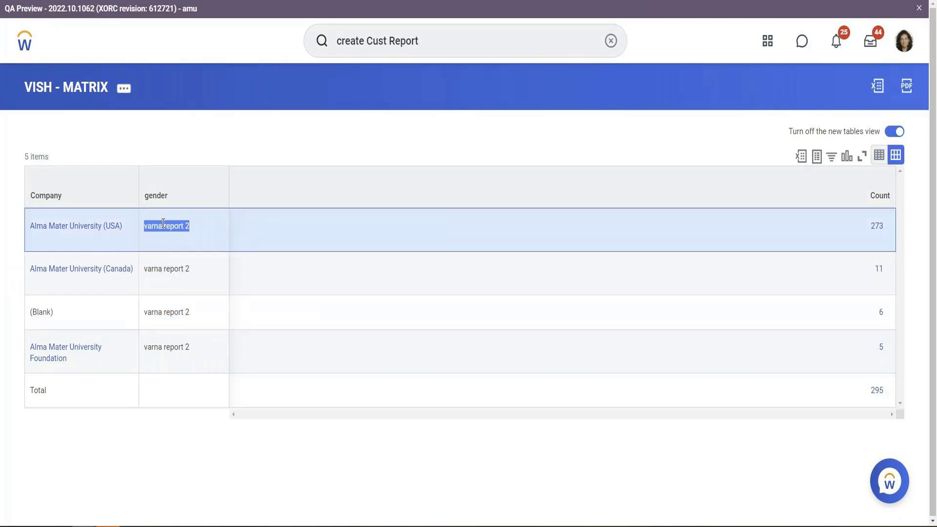
triple_click(174, 313)
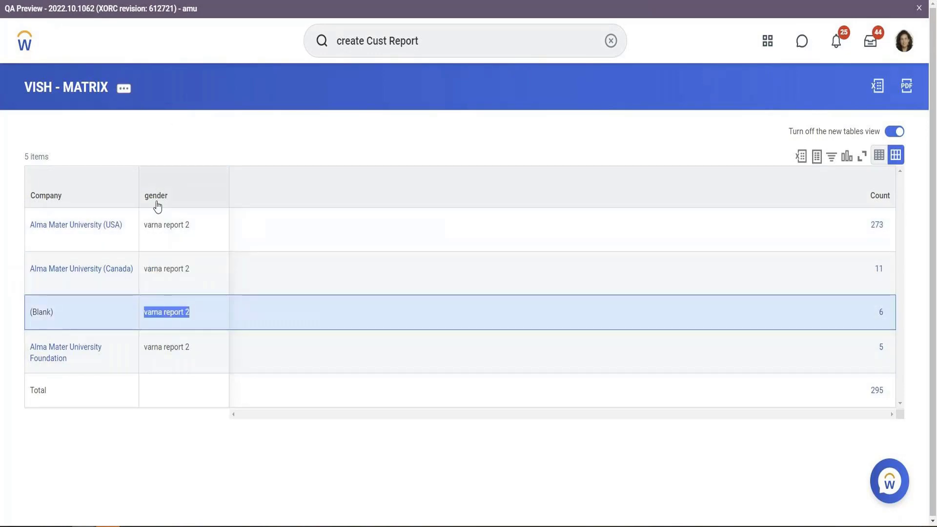
triple_click(177, 201)
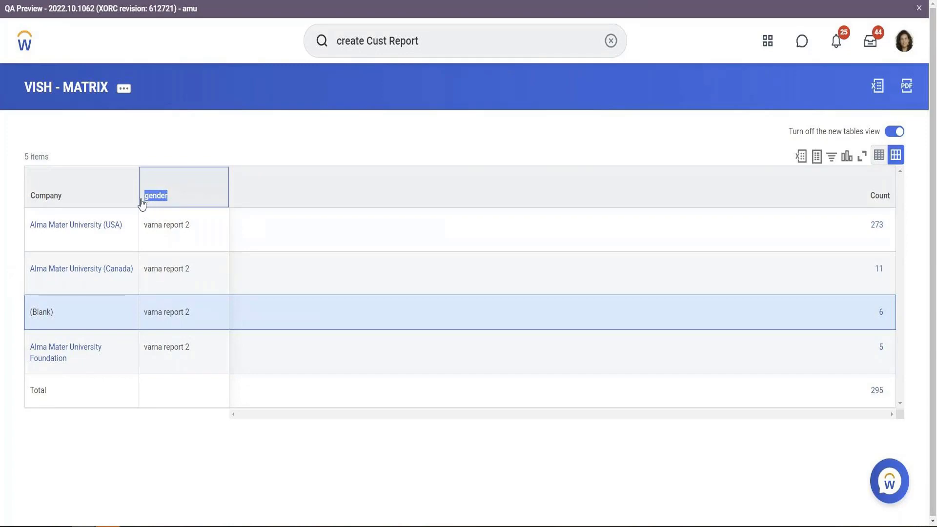
- Edit the matrix report definition and inspect the details of the "gender" field used in Row Grouping
left_click(124, 88)
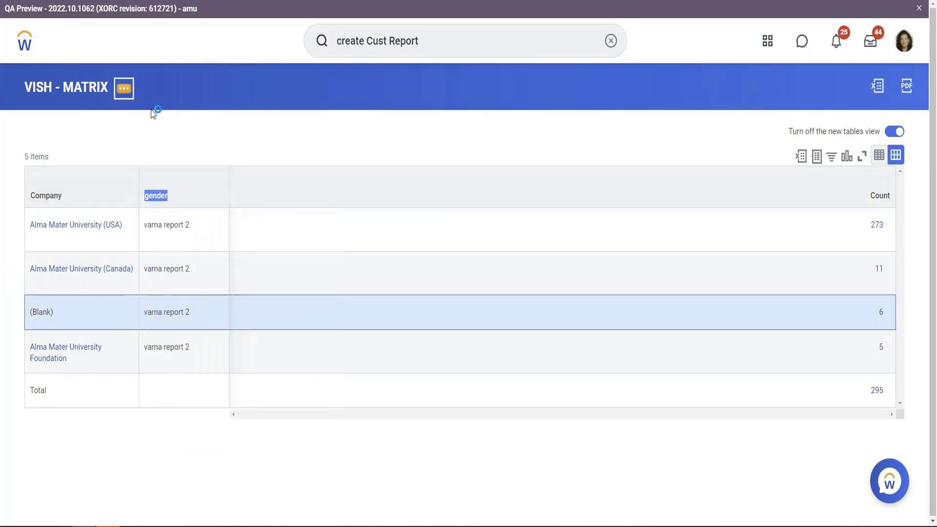
mouse_move(226, 128)
left_click(278, 146)
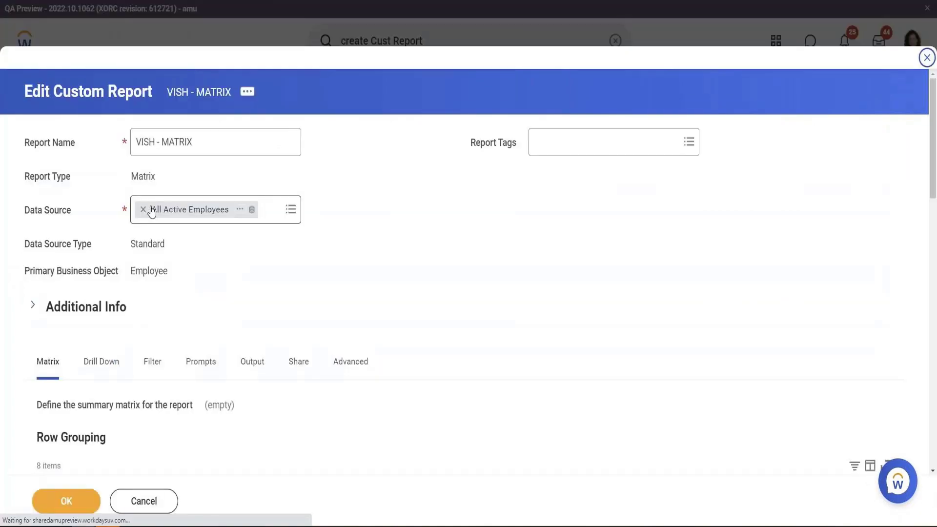
scroll(218, 159, "down", 5)
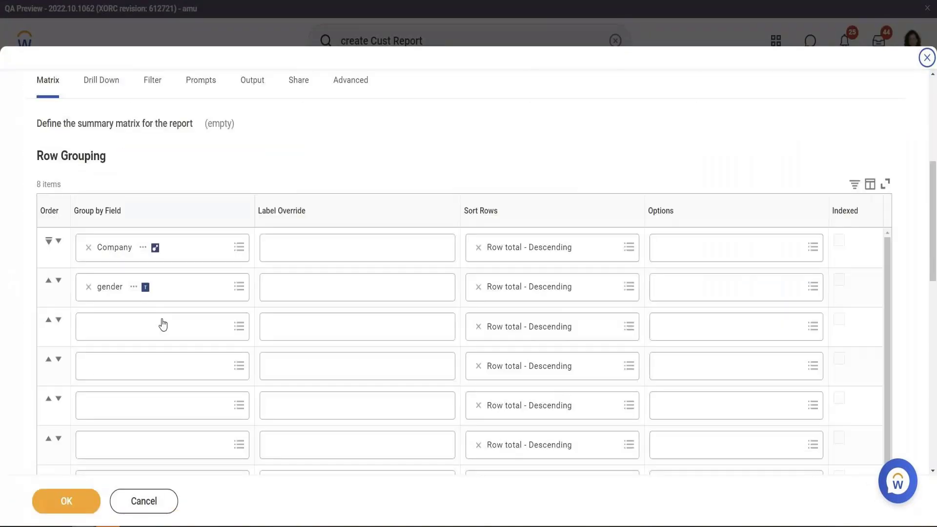
left_click(134, 286)
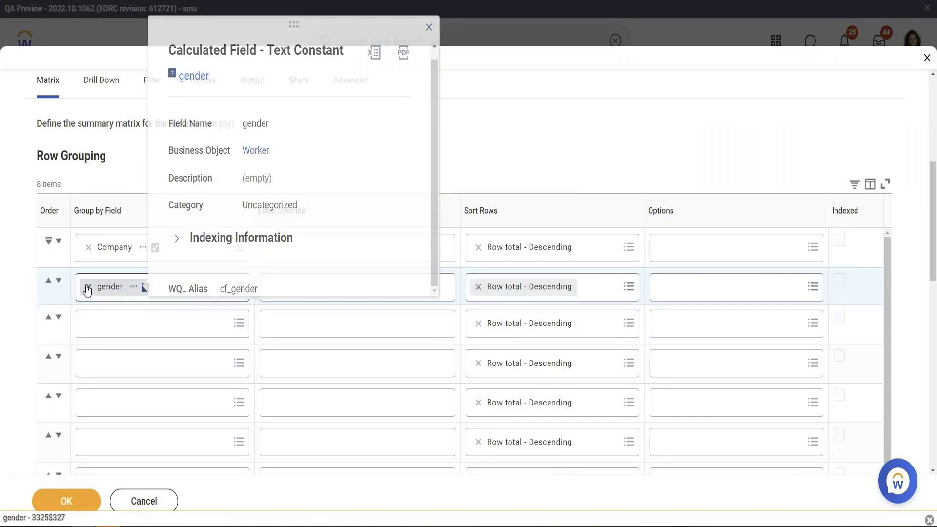
- Replace the second row grouping with the Workday Delivered "Gender" field after checking its details, and run the saved report
left_click(107, 288)
key("BackSpace")
type("Gender")
key("Return")
left_click(217, 118)
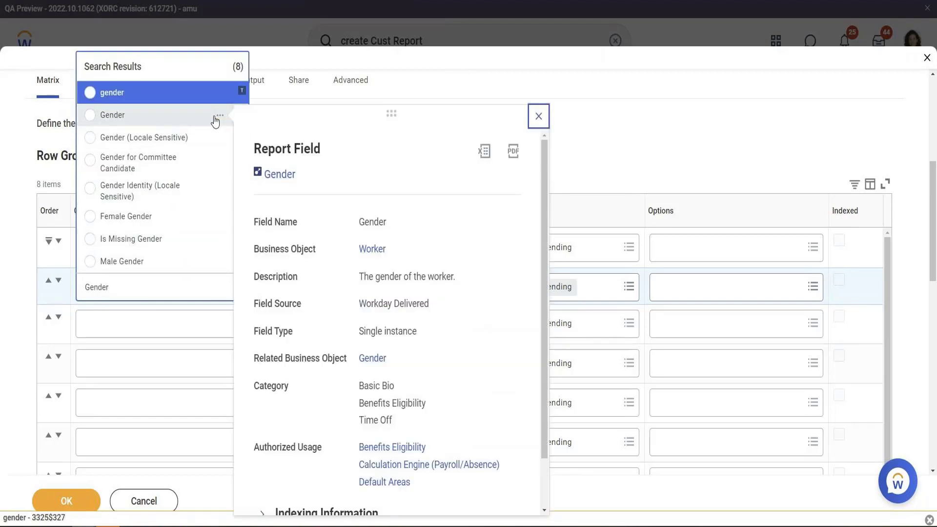
triple_click(396, 307)
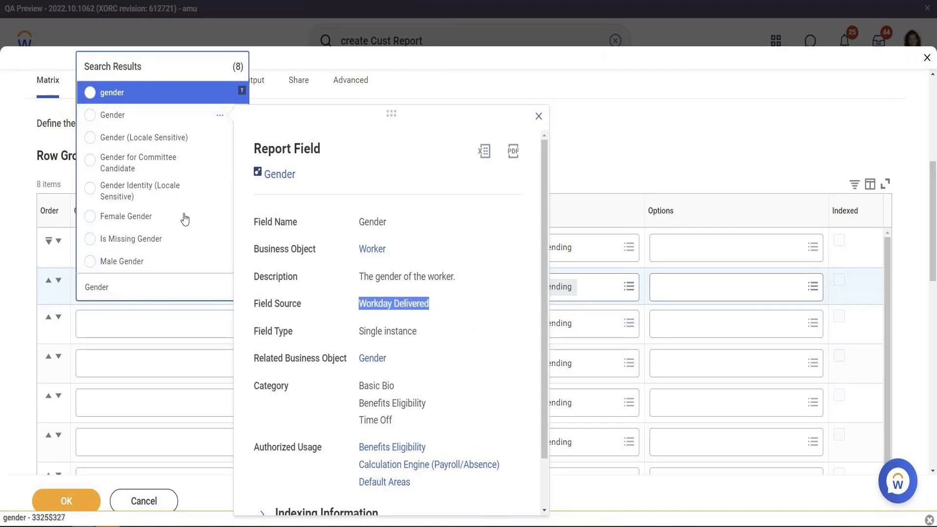
left_click(128, 118)
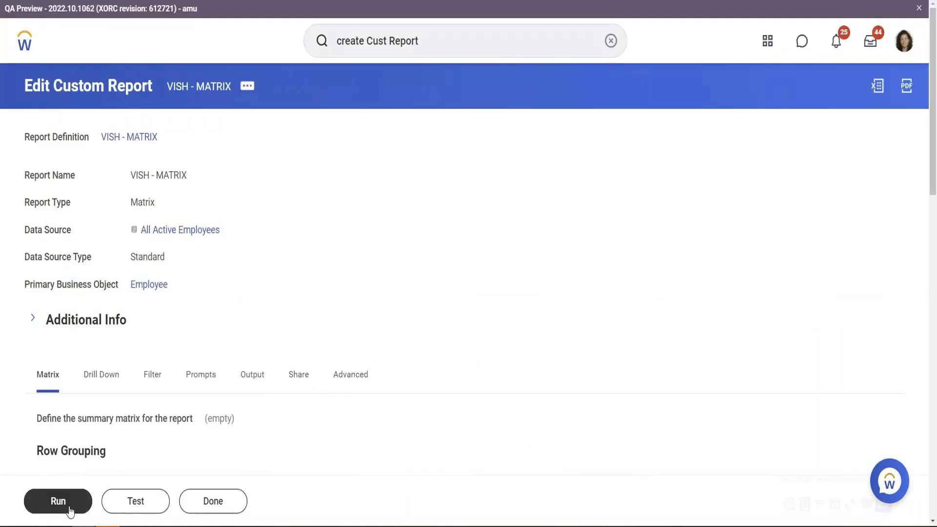
left_click(58, 501)
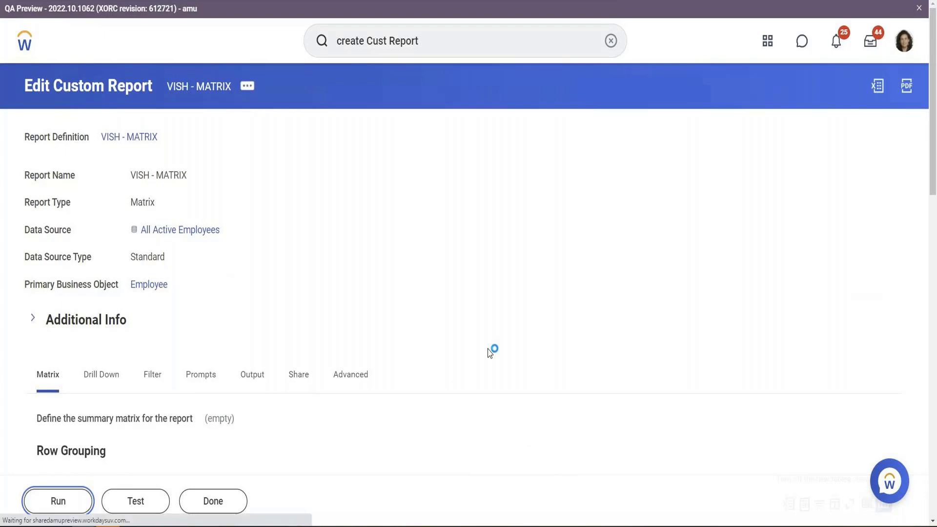
scroll(318, 235, "down", 1)
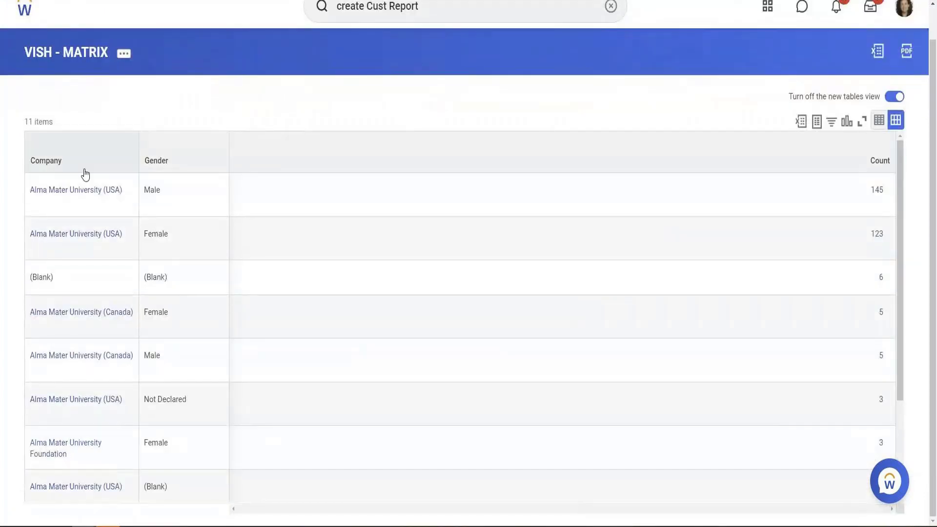
- Examine the company and gender combinations in the matrix output, including the Male, Female and Not Declared rows
mouse_move(75, 192)
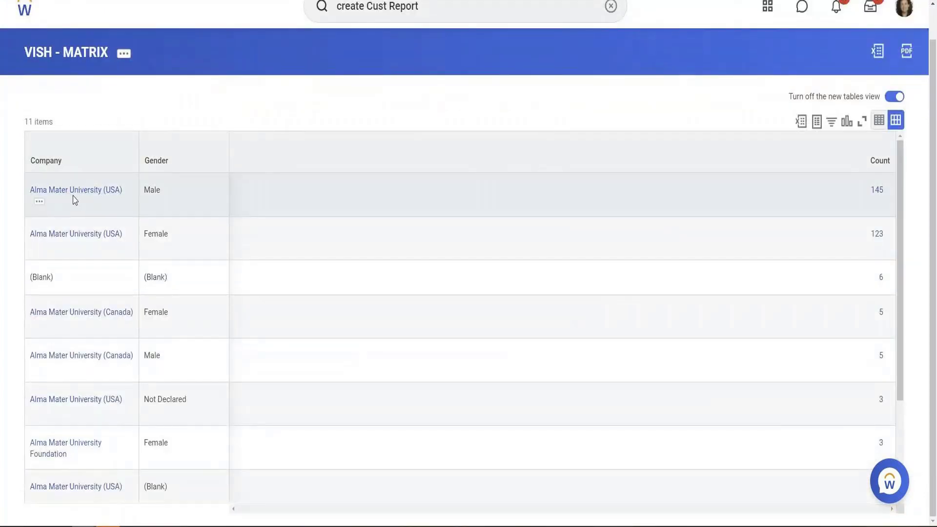
left_click(149, 215)
left_click(153, 245)
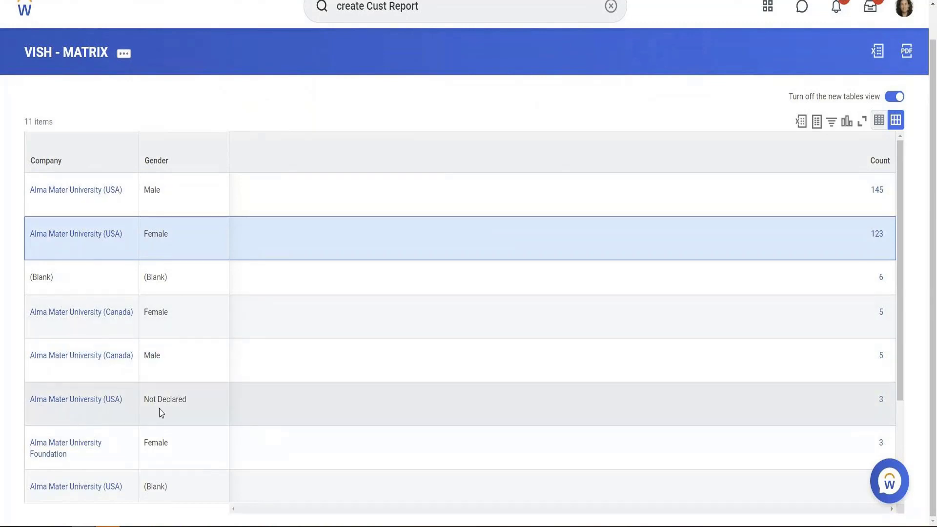
left_click(161, 399)
double_click(161, 400)
scroll(260, 324, "down", 3)
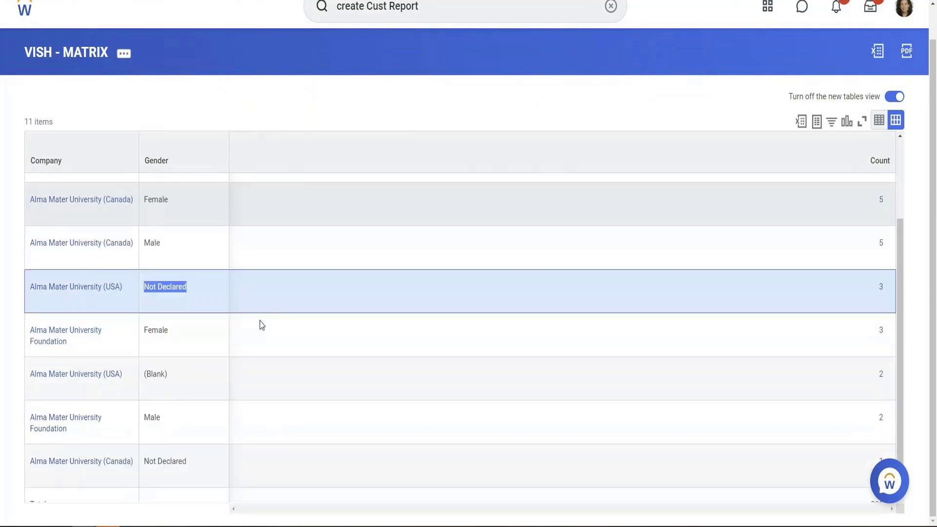
scroll(260, 324, "down", 1)
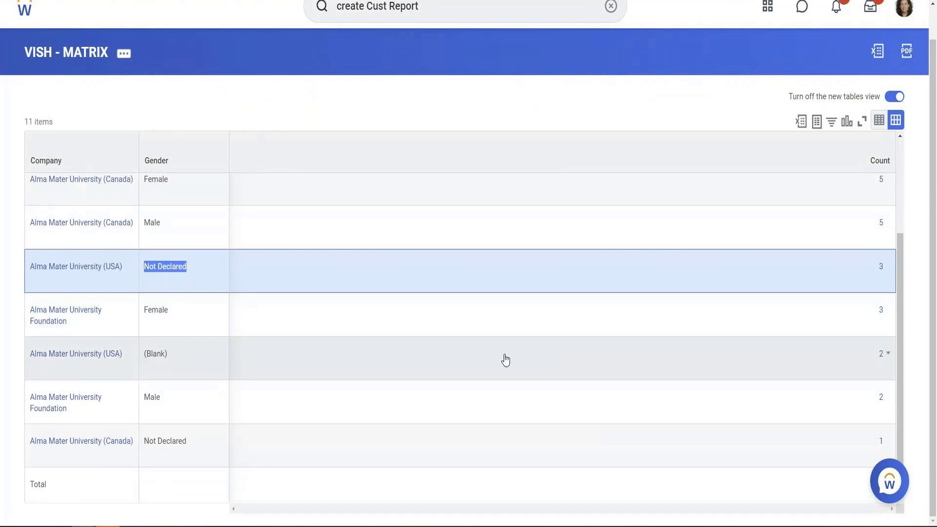
scroll(255, 338, "up", 4)
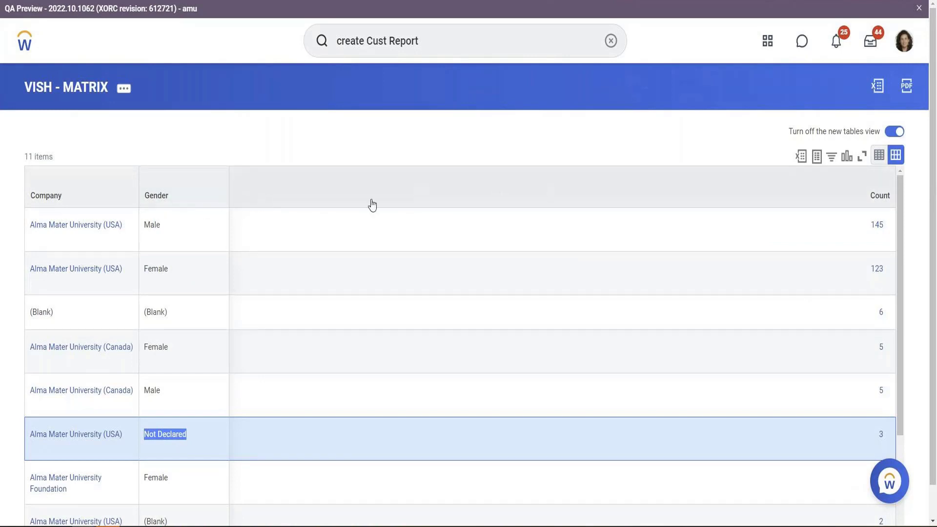
- Edit the VISH - MATRIX report definition and remove the "Gender" field from the second row of Row Grouping
left_click(124, 88)
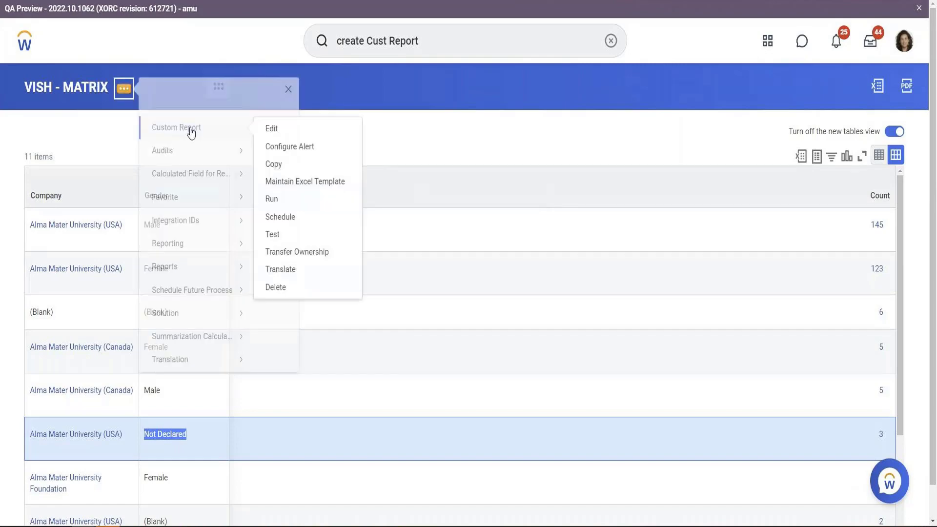
left_click(294, 131)
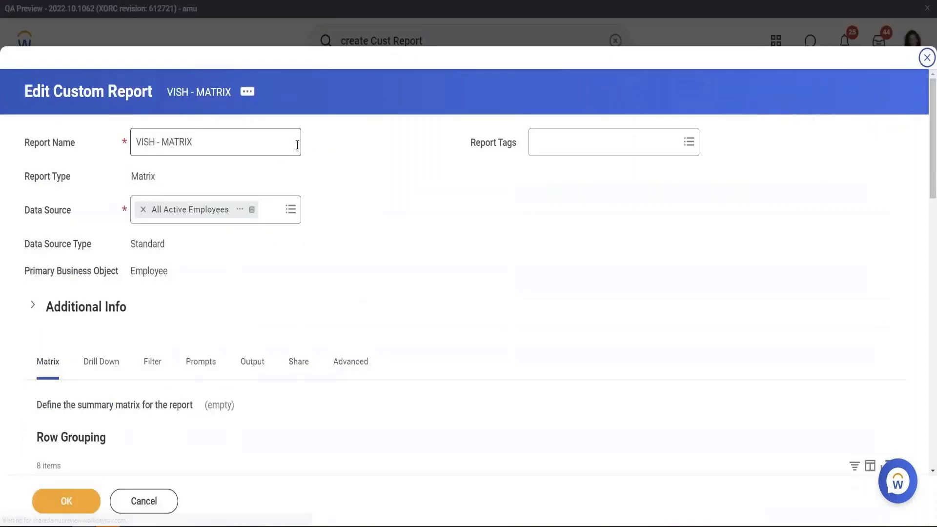
scroll(295, 146, "down", 7)
left_click(88, 230)
scroll(102, 253, "down", 1)
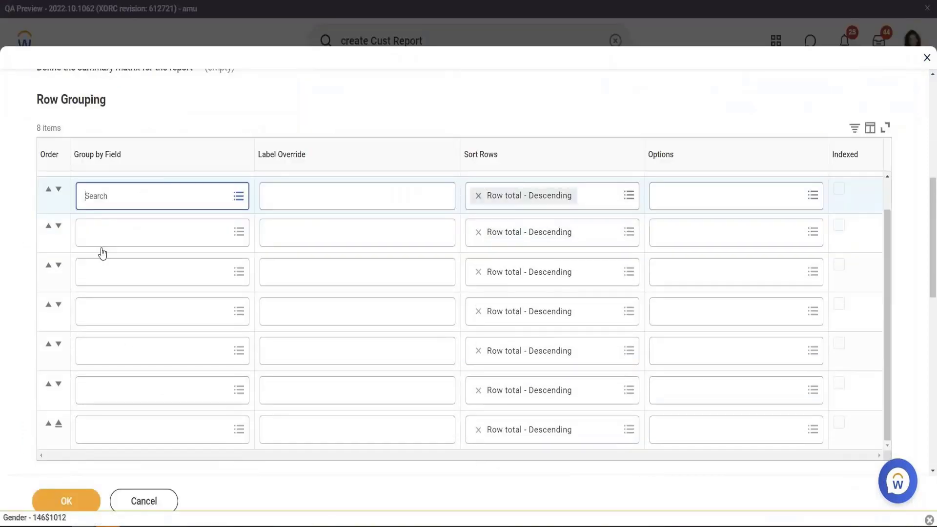
- Group the matrix columns by the capitalized "Gender" field in the first Column Grouping row, and save and run the report
scroll(145, 322, "down", 7)
left_click(146, 313)
type("gr")
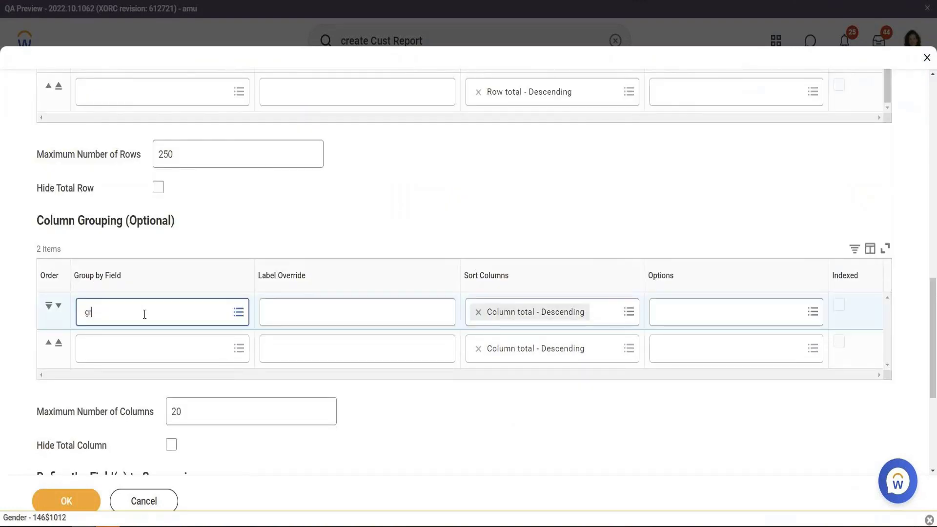
key("BackSpace")
key("BackSpace")
key("BackSpace")
type("m")
key("ctrl+a")
key("BackSpace")
type("gen")
key("Return")
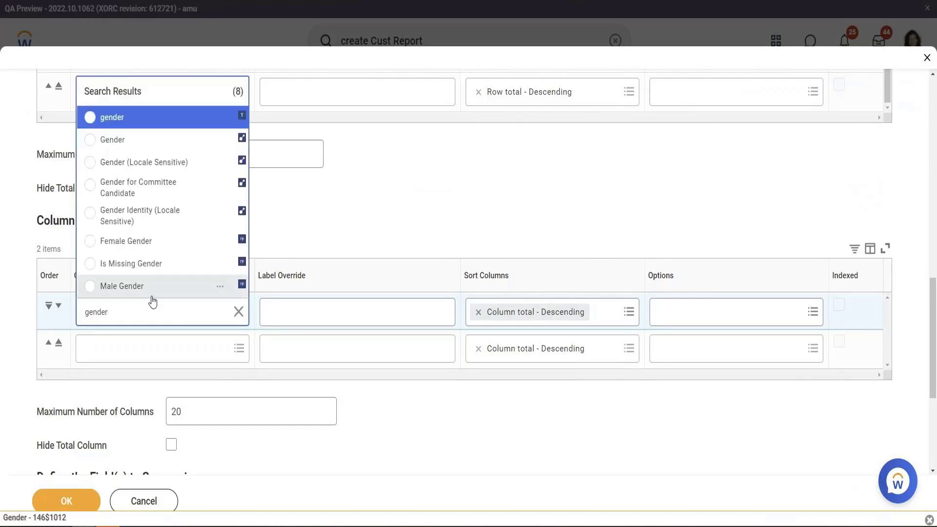
left_click(140, 143)
left_click(81, 501)
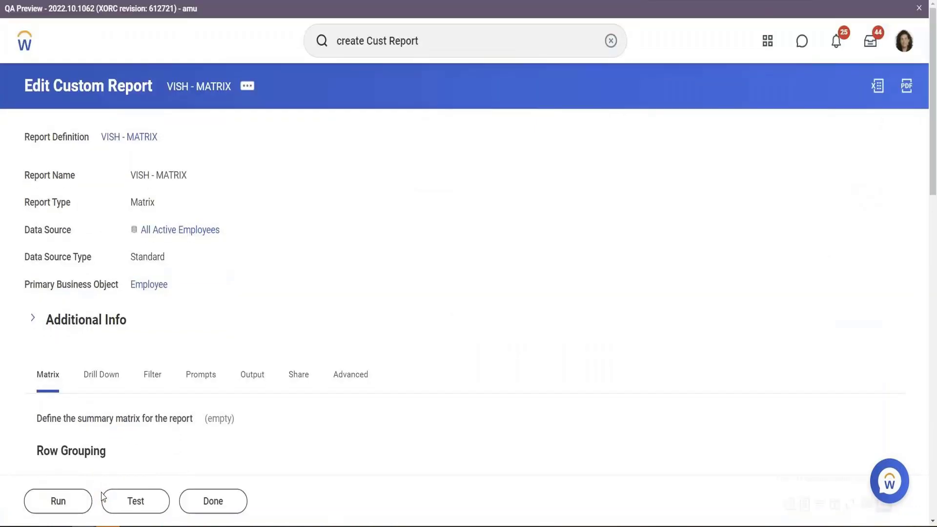
left_click(90, 507)
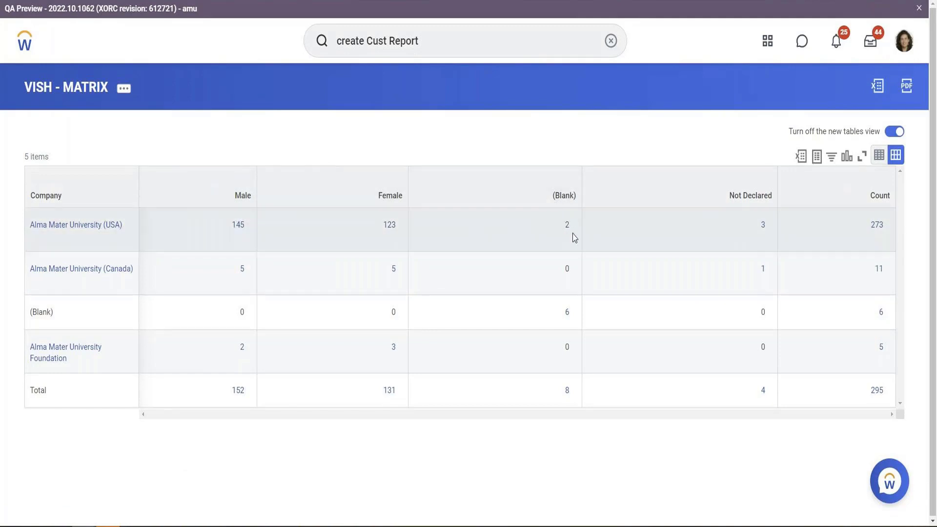
- Drill into the Not Declared and total Count values for Alma Mater University (USA) to view the employees behind them
left_click(764, 229)
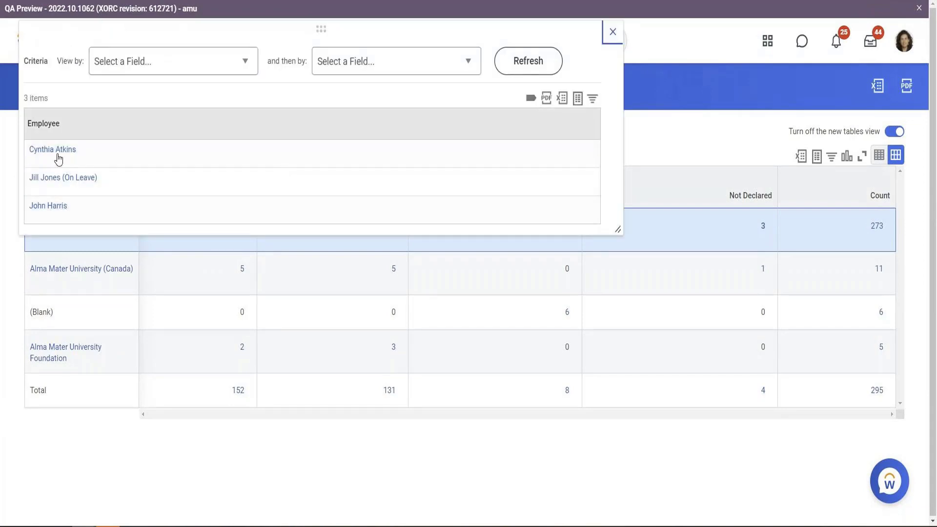
left_click(613, 33)
left_click(872, 228)
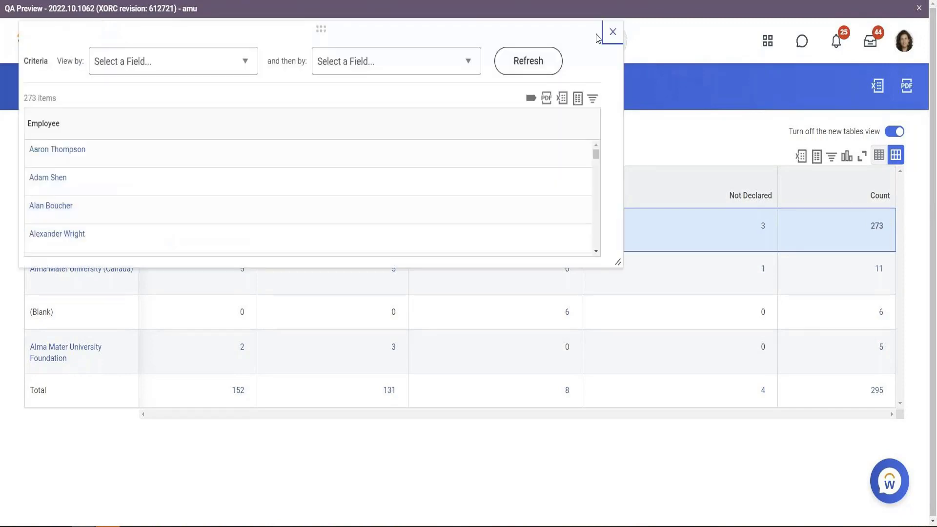
left_click(613, 31)
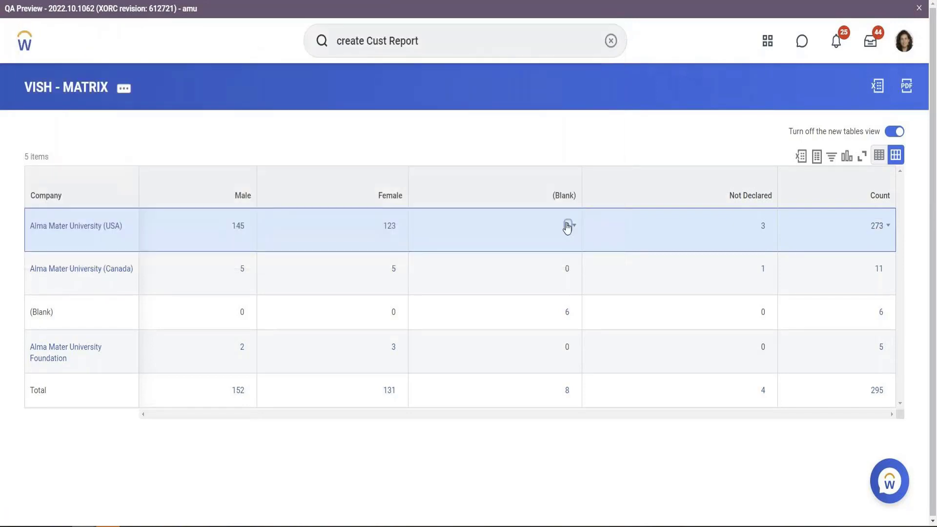
- Drill into the (Blank) gender count for Alma Mater University (USA) and check the Gender value in the first listed employee's personal information
left_click(567, 226)
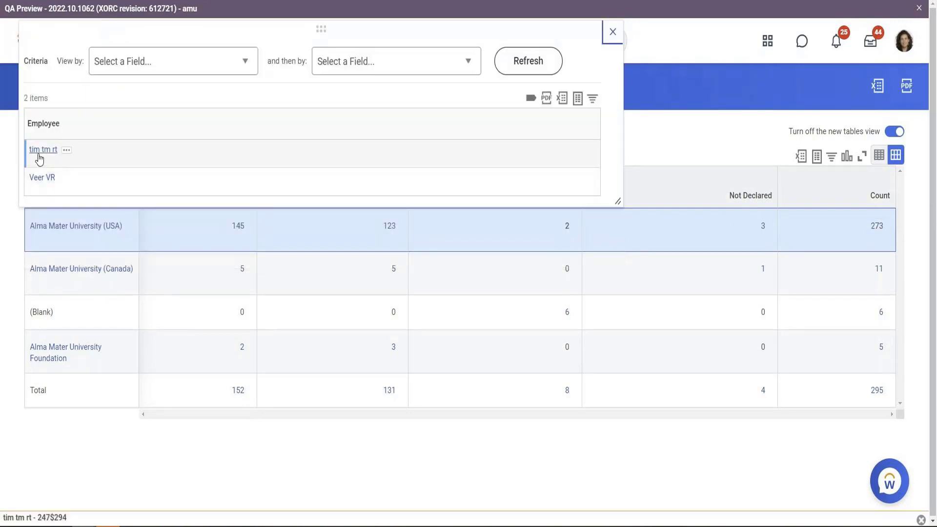
right_click(40, 155)
left_click(135, 213)
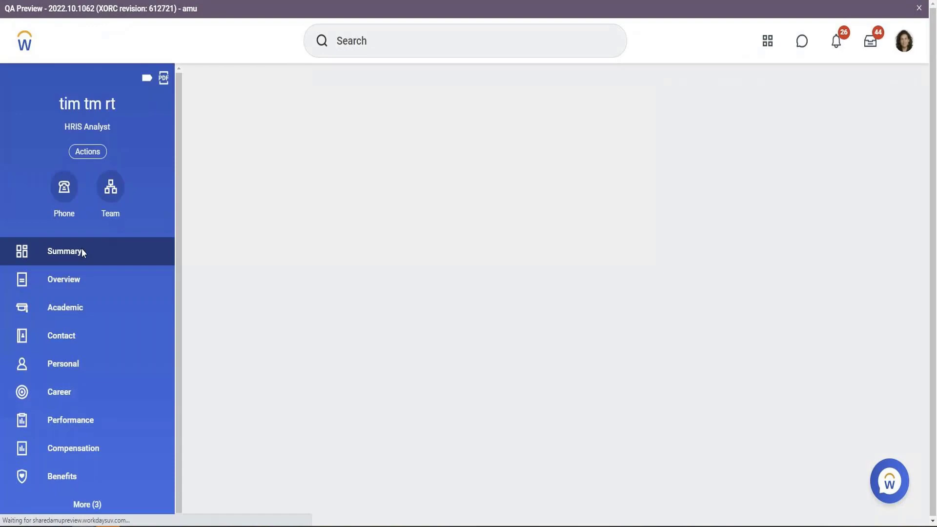
left_click(65, 366)
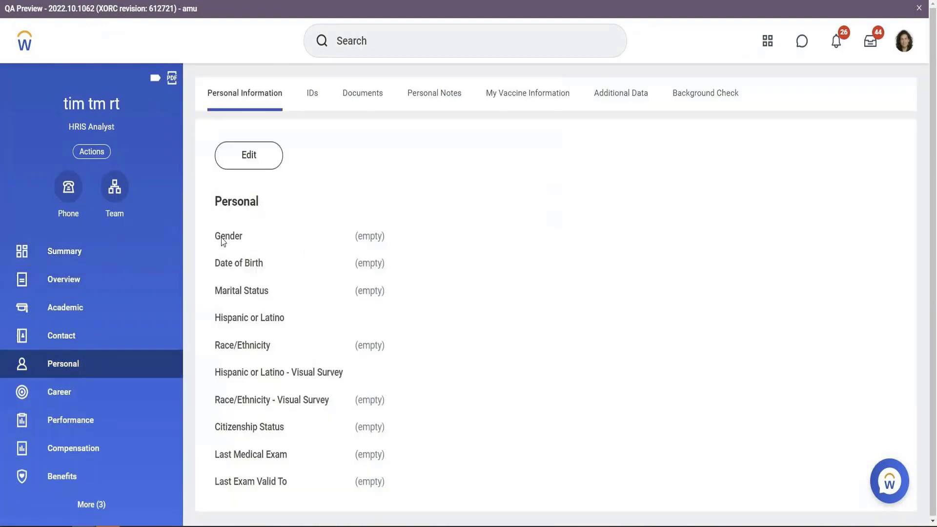
left_click_drag(221, 237, 399, 242)
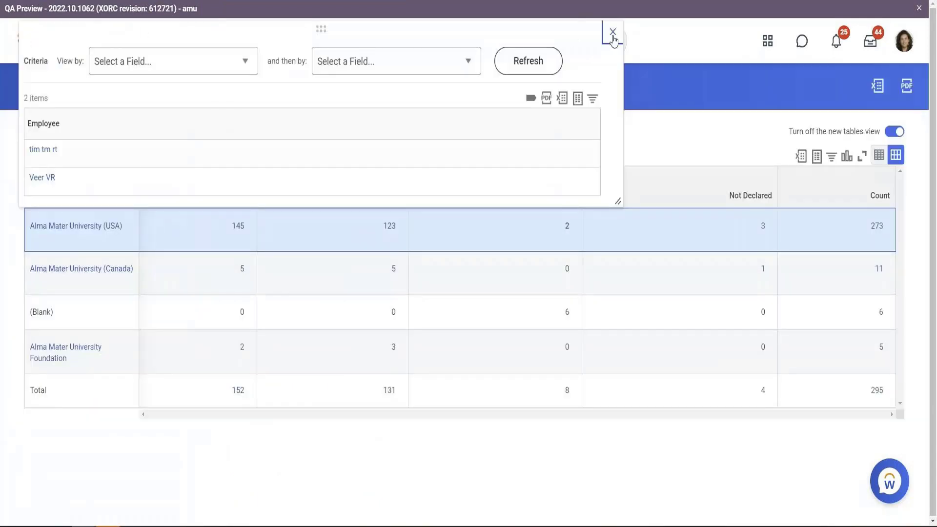
left_click(613, 33)
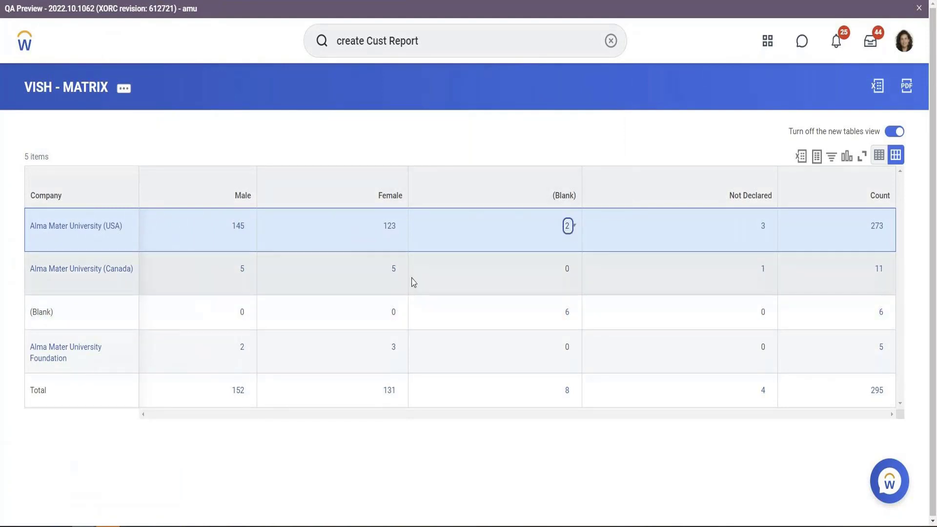
left_click(568, 227)
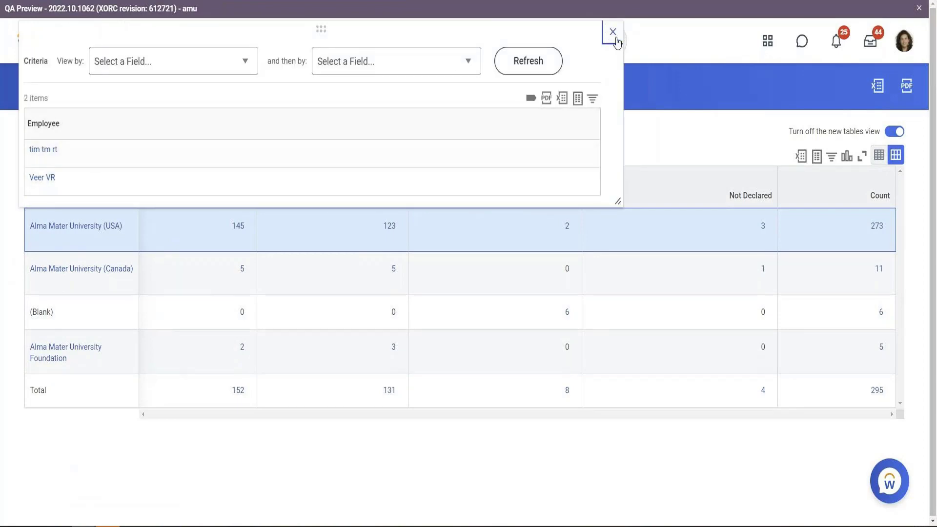
left_click(613, 32)
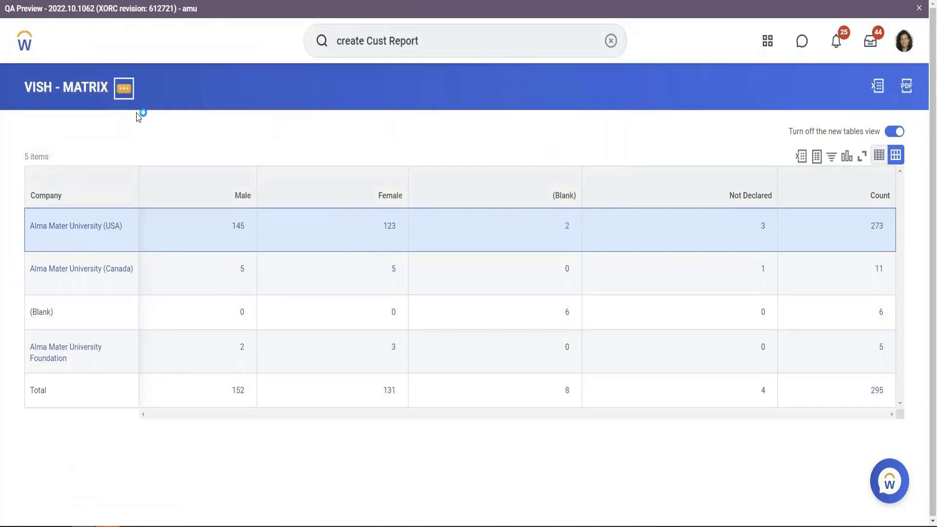
- Edit the matrix report's drill-down settings and add "Employee ID" as the first Detail Data column
mouse_move(235, 127)
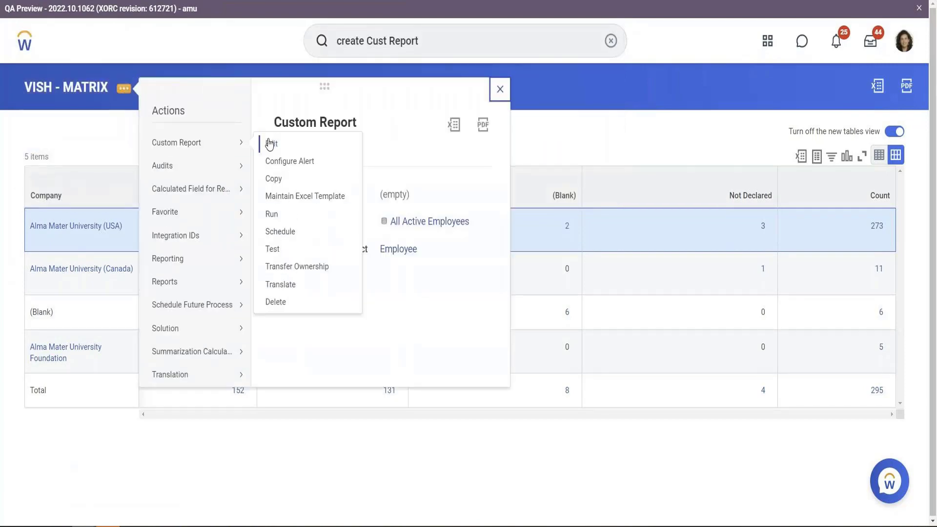
left_click(269, 144)
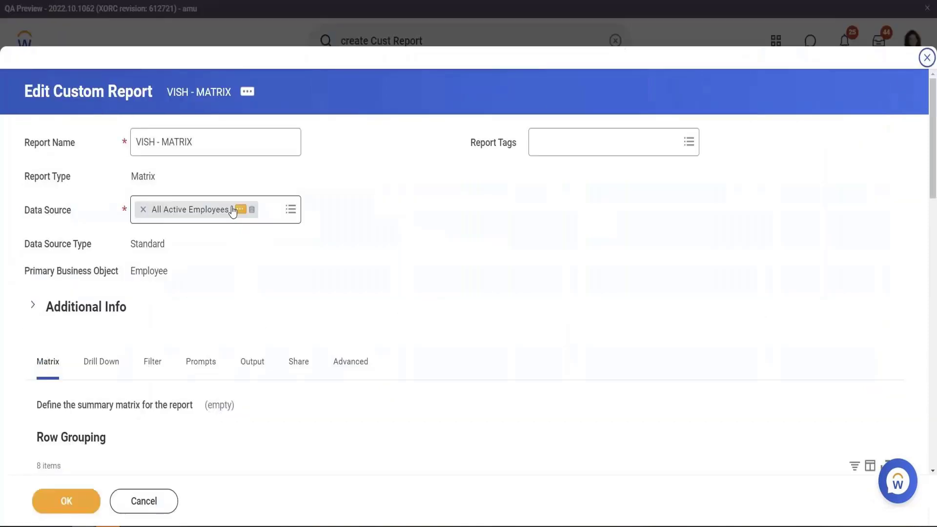
scroll(168, 203, "down", 5)
left_click(101, 146)
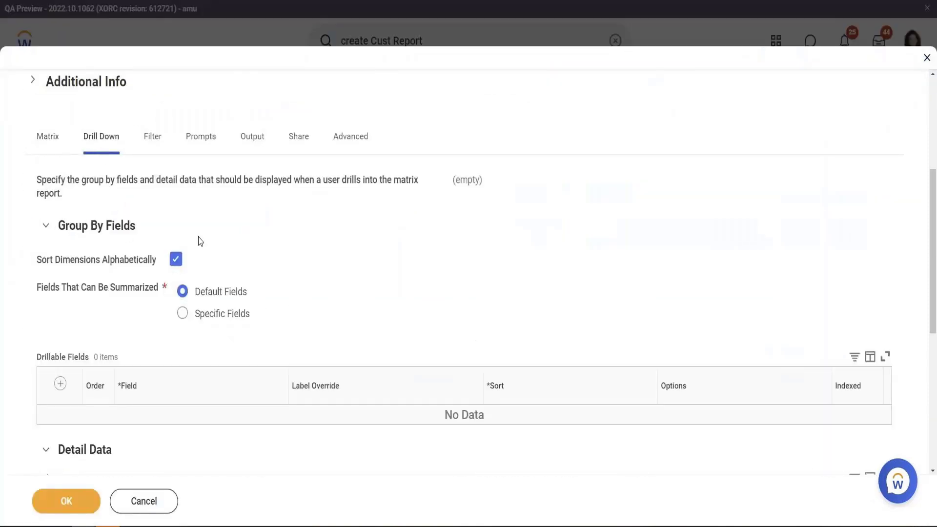
scroll(199, 241, "down", 6)
scroll(198, 242, "up", 2)
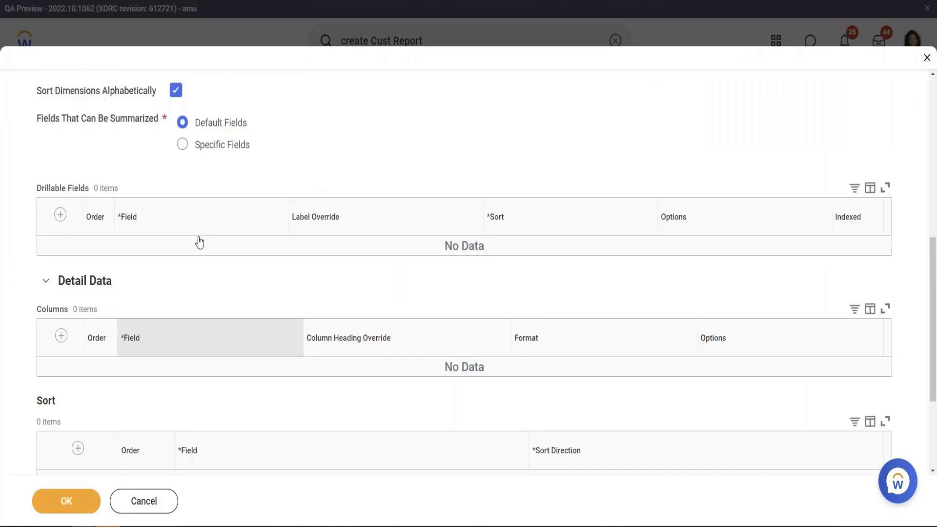
scroll(64, 311, "down", 1)
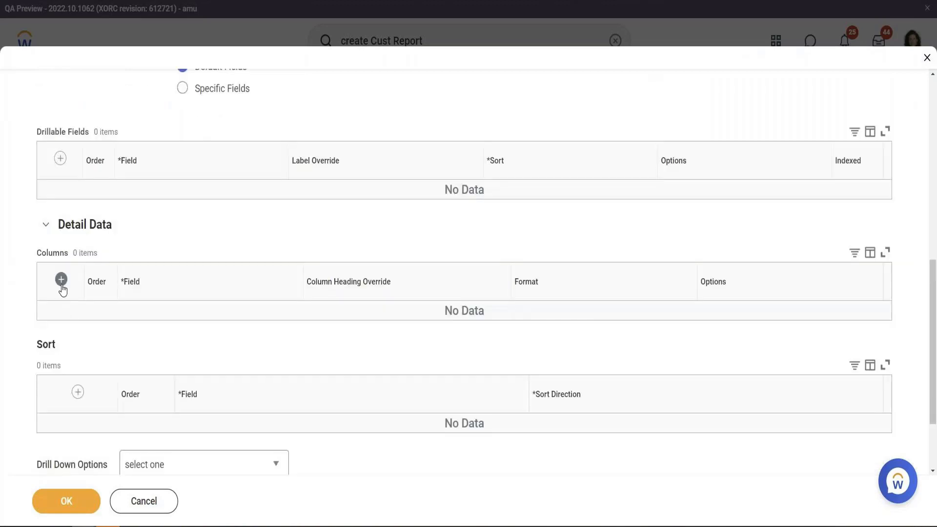
left_click(62, 280)
left_click(234, 328)
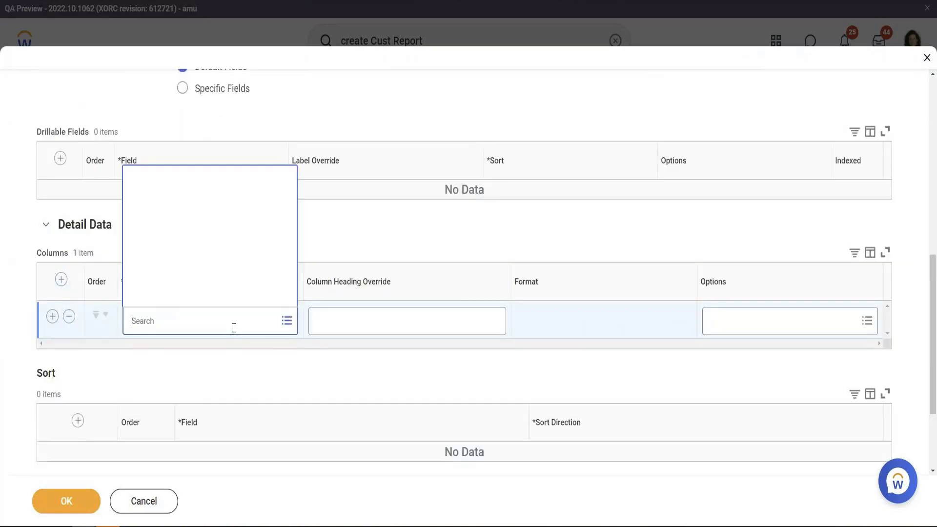
type("Employee ID")
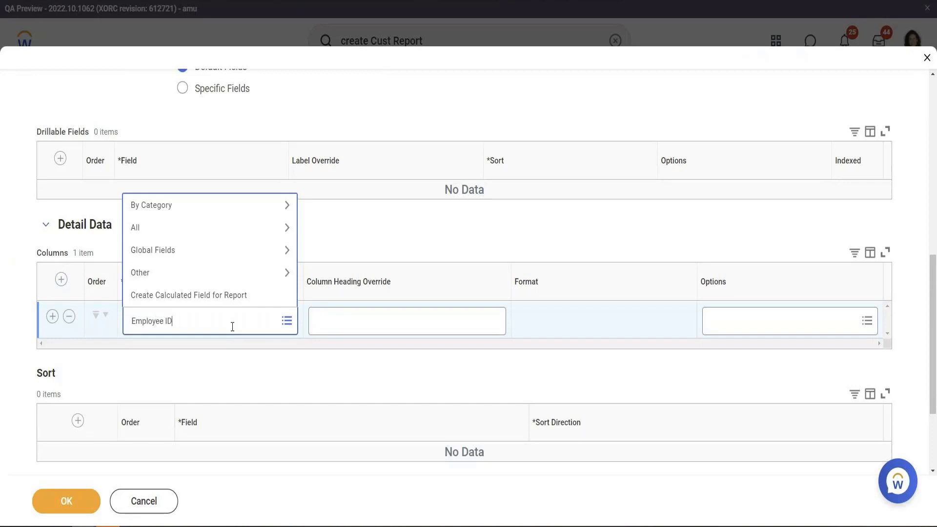
key("Return")
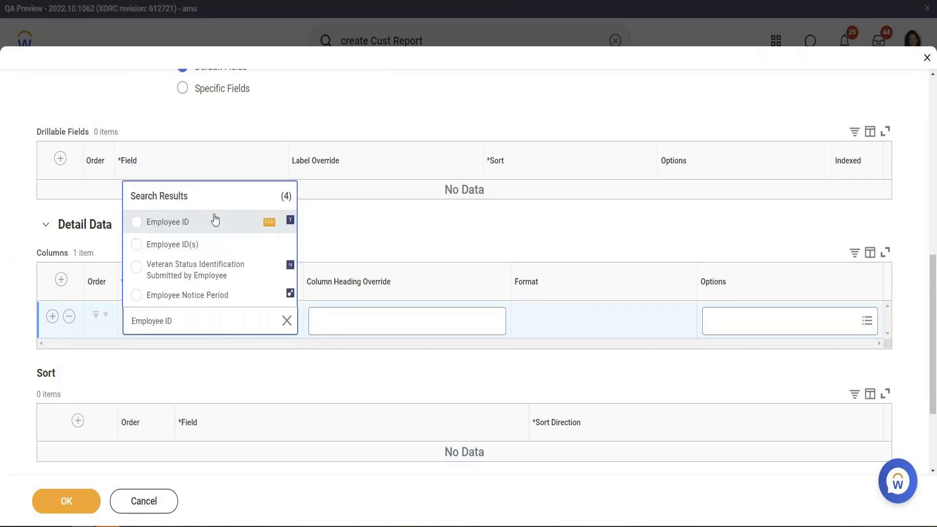
left_click(203, 220)
- Add "Employee" as the second Detail Data column for the drill-down
left_click(53, 317)
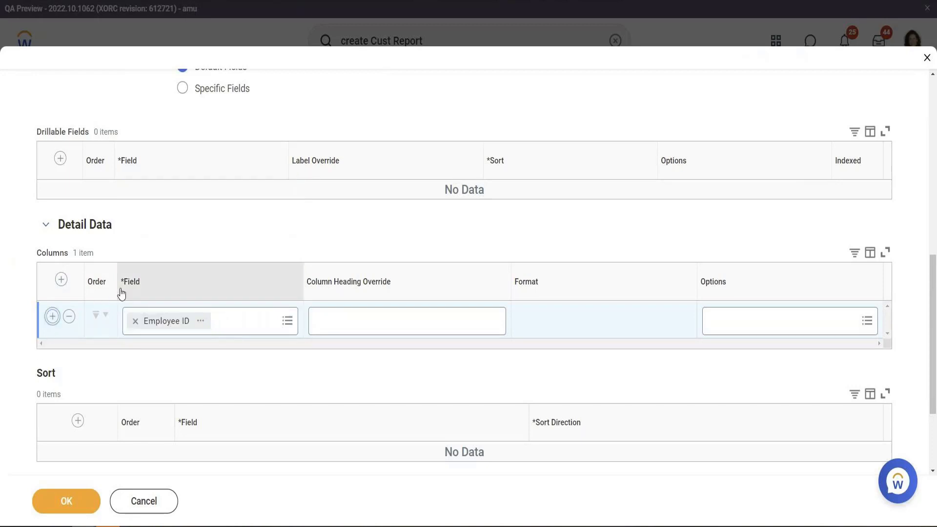
scroll(119, 293, "down", 3)
left_click(169, 229)
type("Employee")
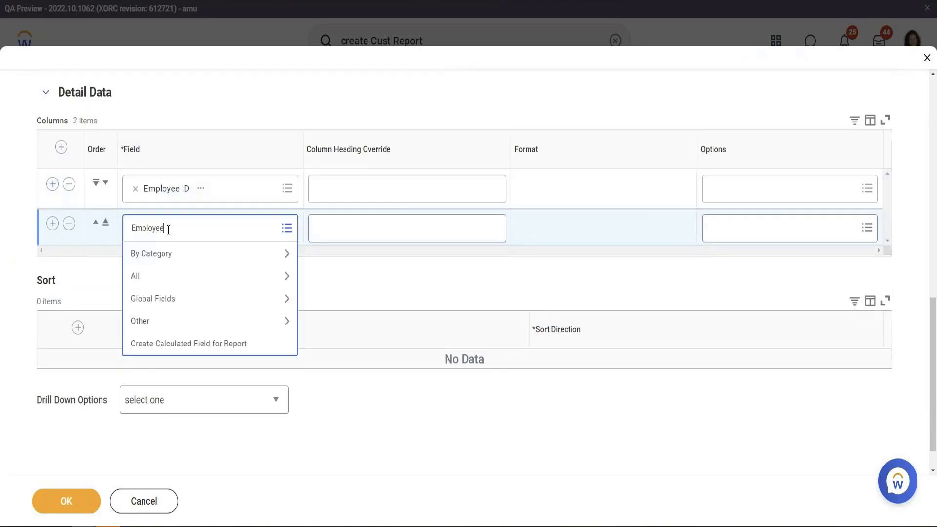
key("Return")
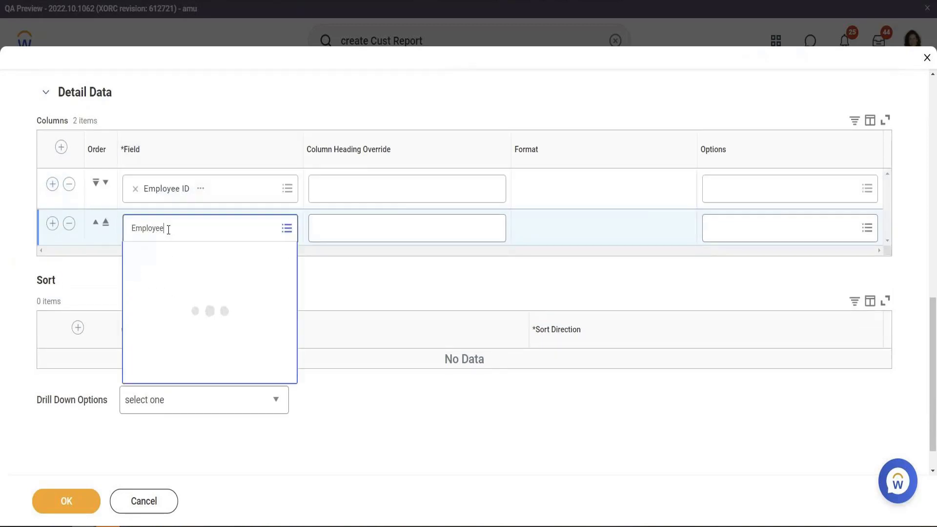
key("Return")
- Add a third row to the Detail Data columns and browse the available fields by category, including the Worker category
left_click(52, 223)
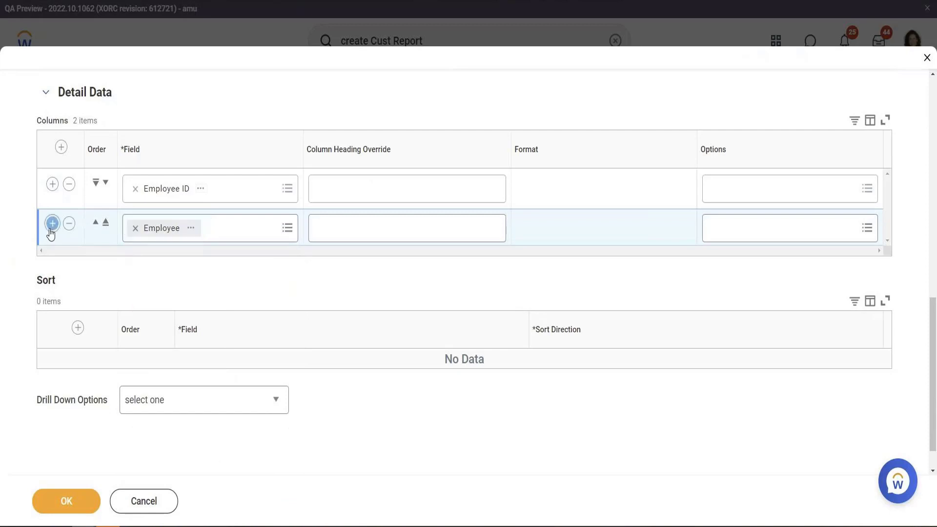
left_click(172, 265)
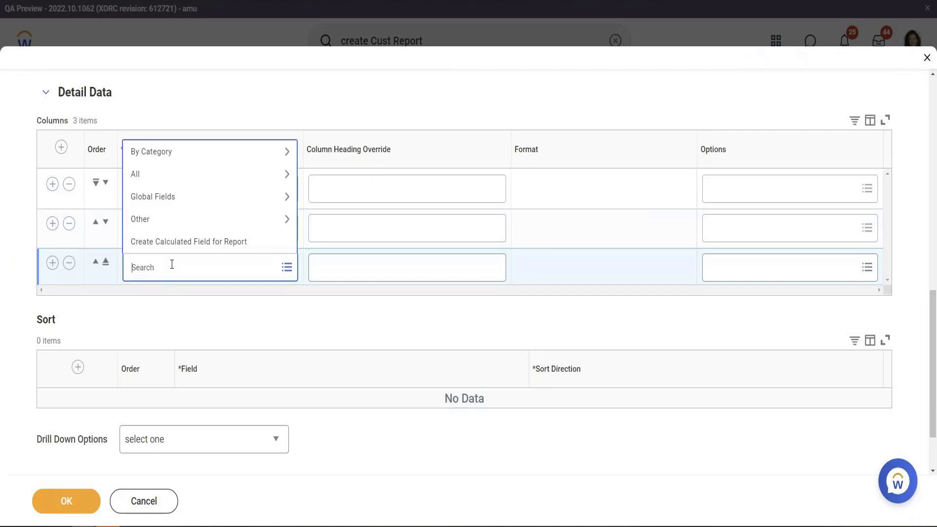
left_click(161, 172)
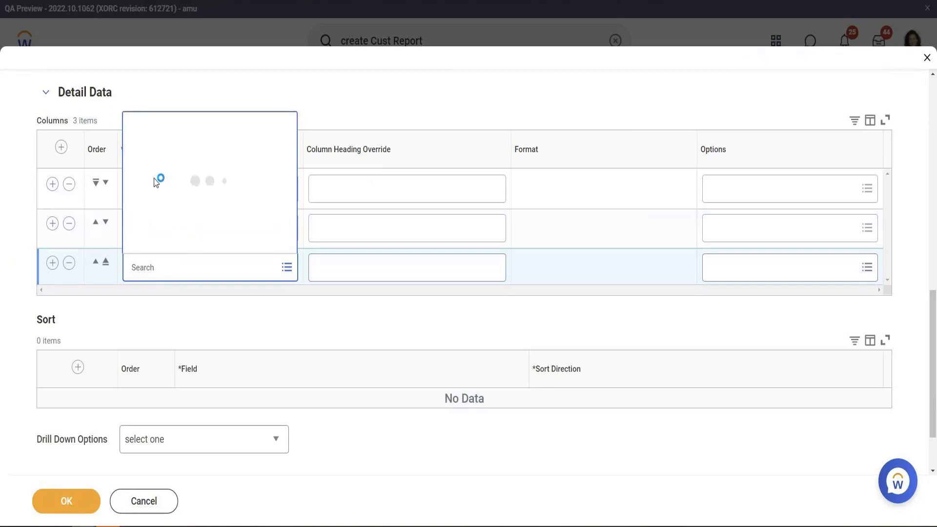
left_click(173, 152)
scroll(219, 190, "down", 8)
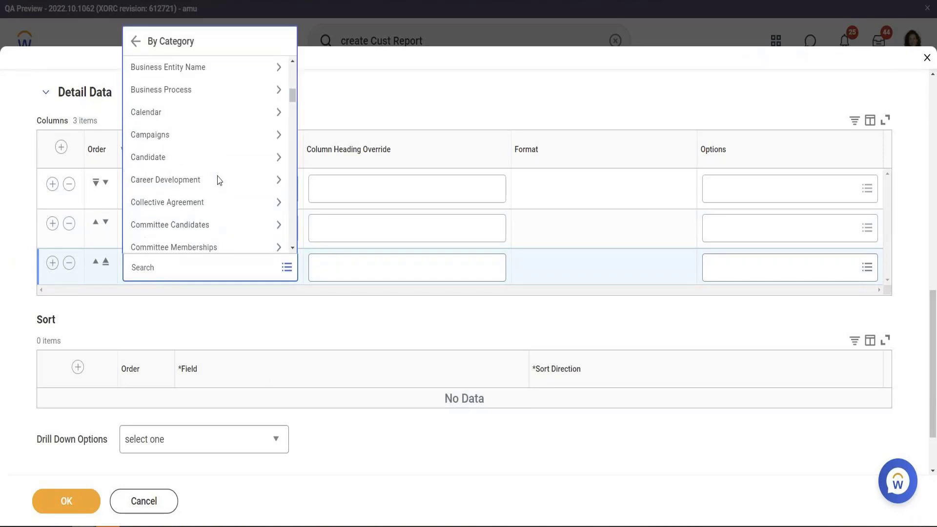
scroll(219, 181, "down", 8)
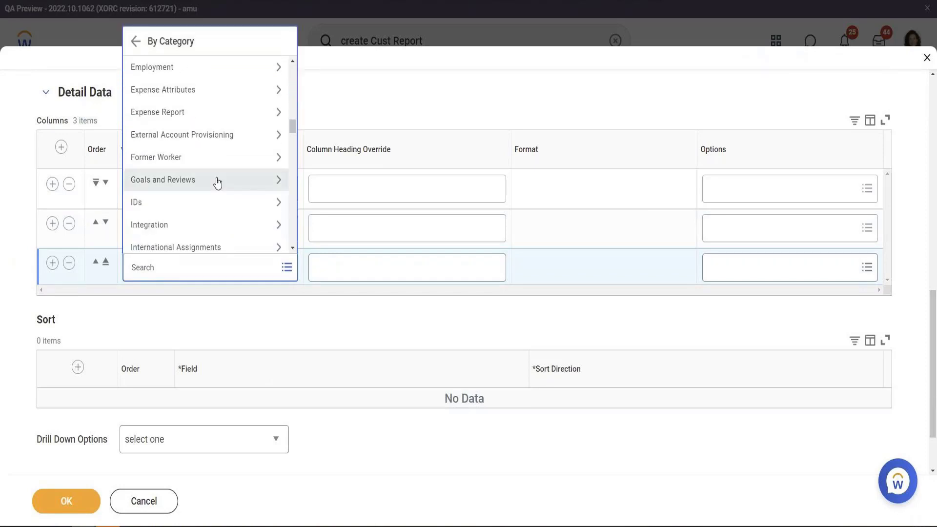
scroll(217, 183, "down", 10)
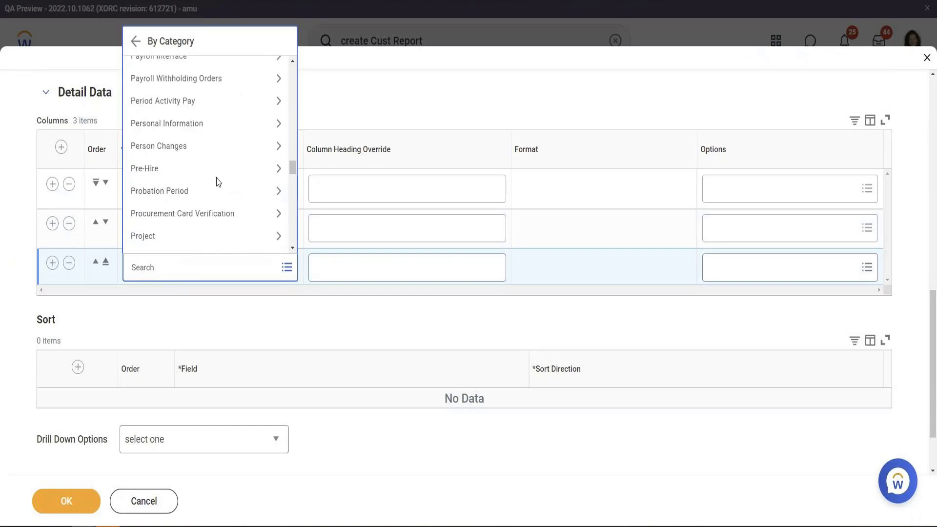
scroll(217, 182, "down", 10)
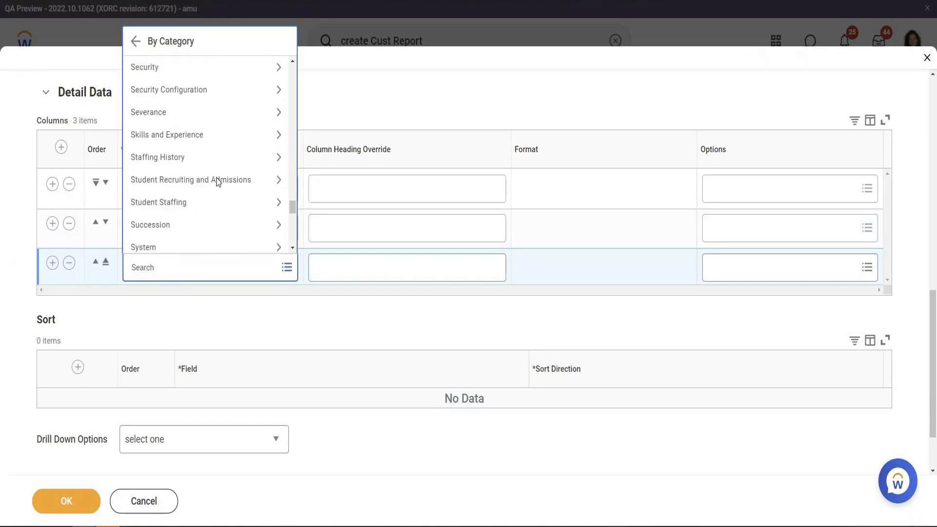
scroll(218, 182, "down", 10)
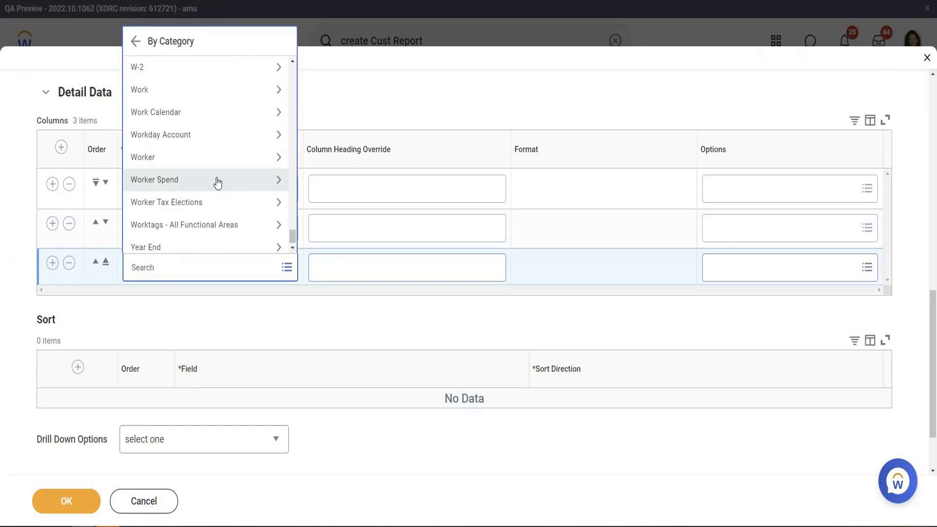
left_click(153, 166)
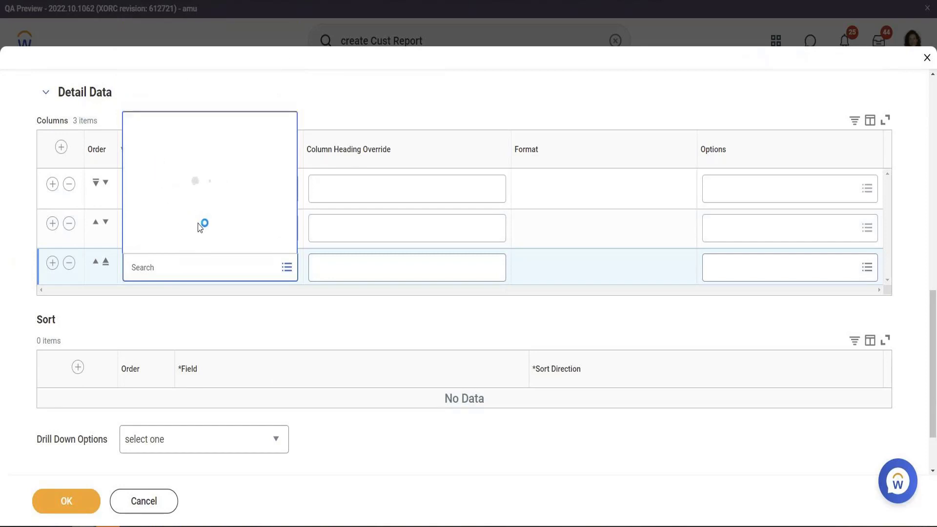
scroll(200, 224, "down", 6)
scroll(217, 185, "up", 6)
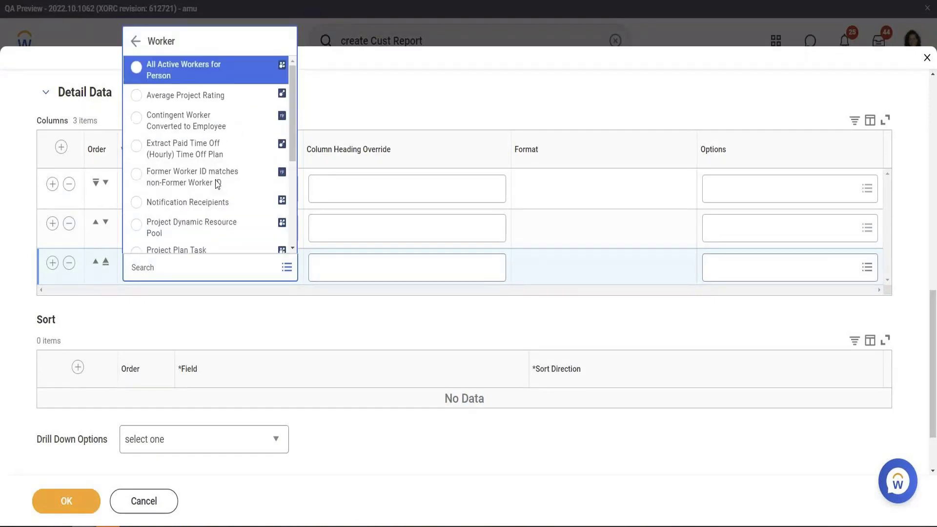
left_click(135, 42)
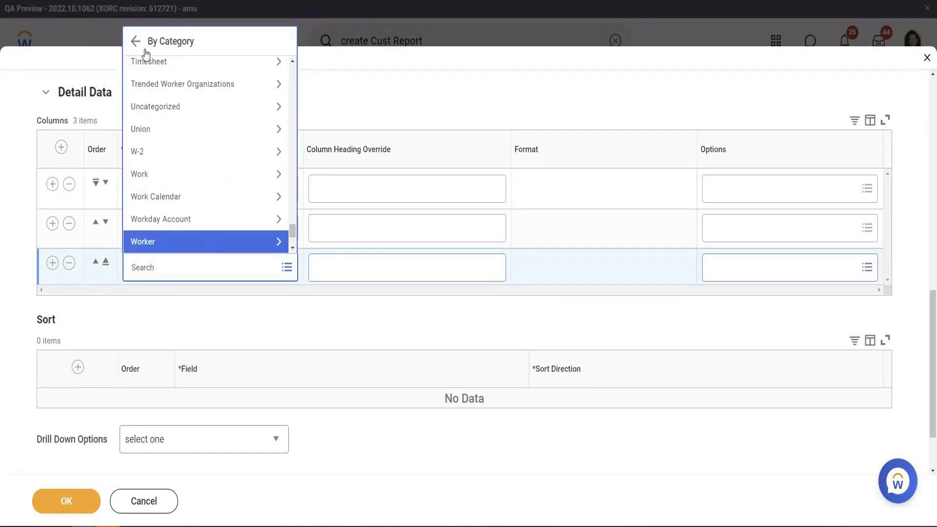
- Set the field of the third Detail Data column to "Company"
left_click(174, 270)
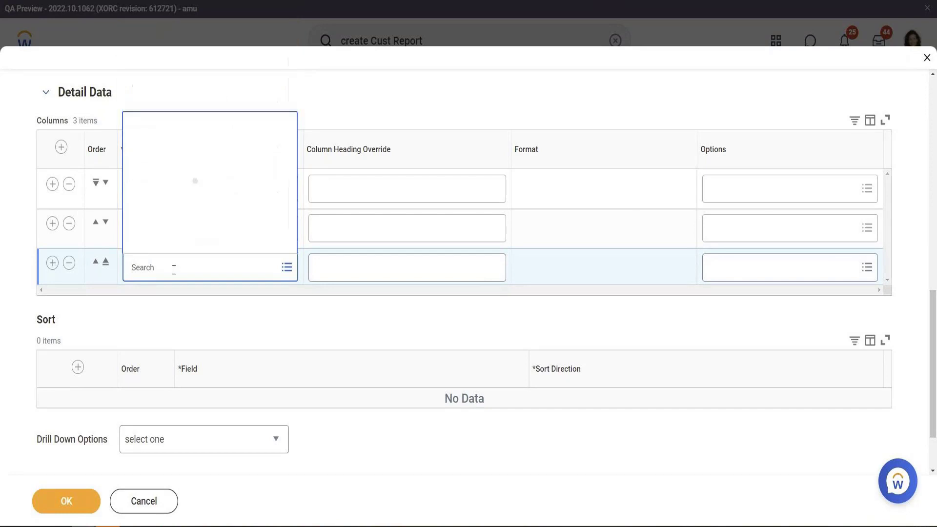
type("COmpany")
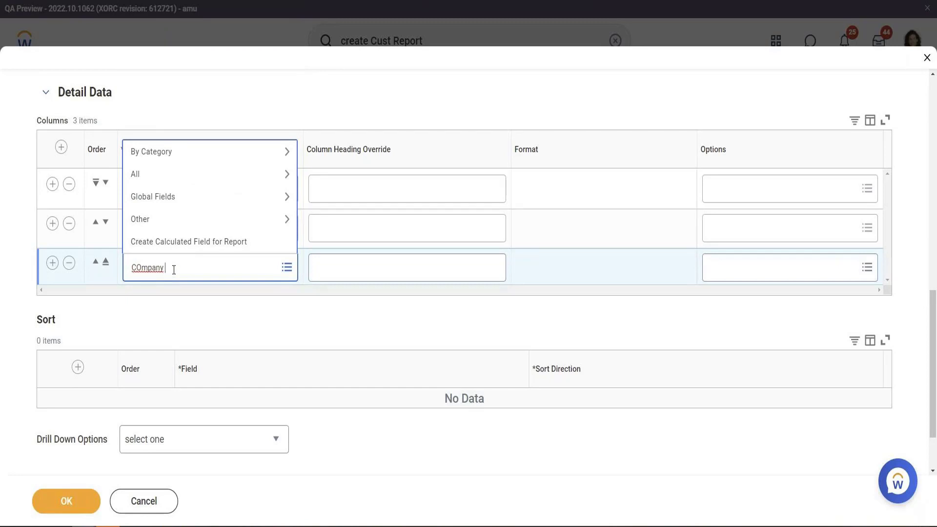
right_click(161, 269)
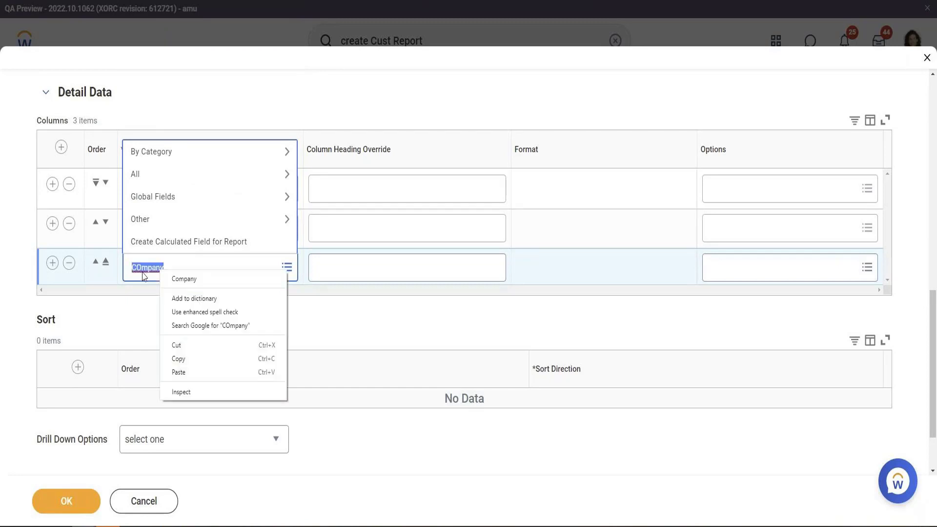
left_click(200, 280)
key("Return")
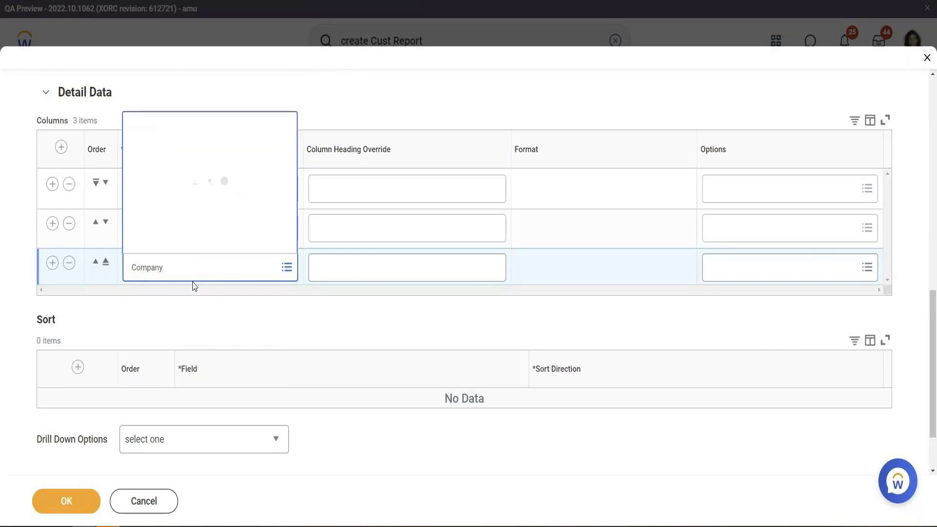
left_click(170, 78)
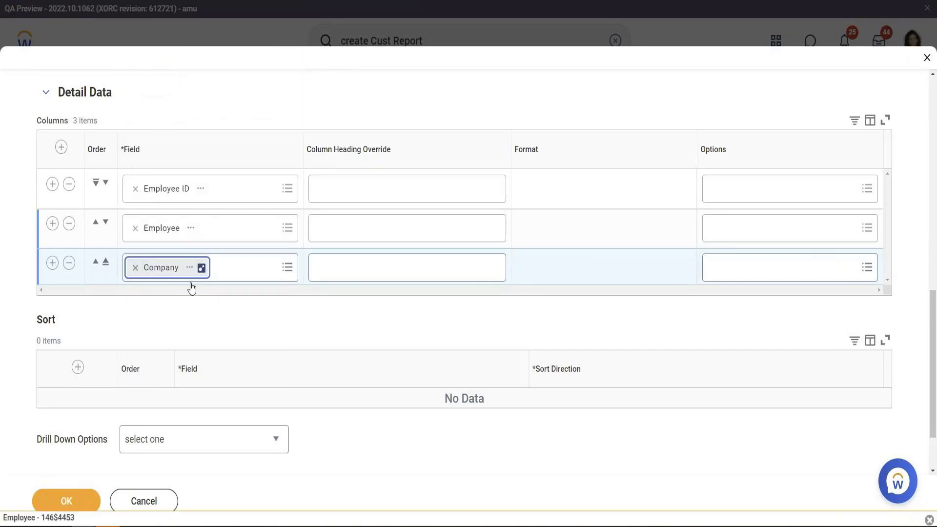
- Save and run the matrix report, and check the drill-down details of the Not Declared value for Alma Mater University (USA)
left_click(75, 511)
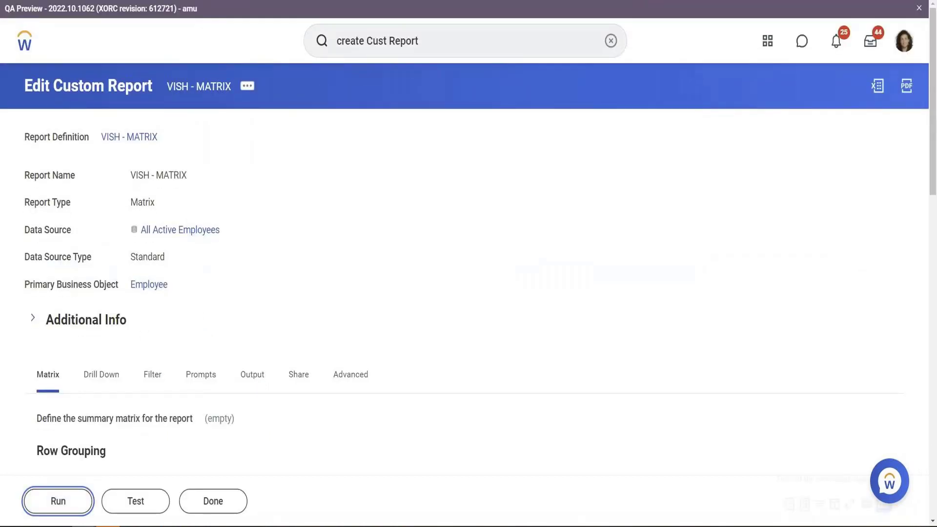
key("Return")
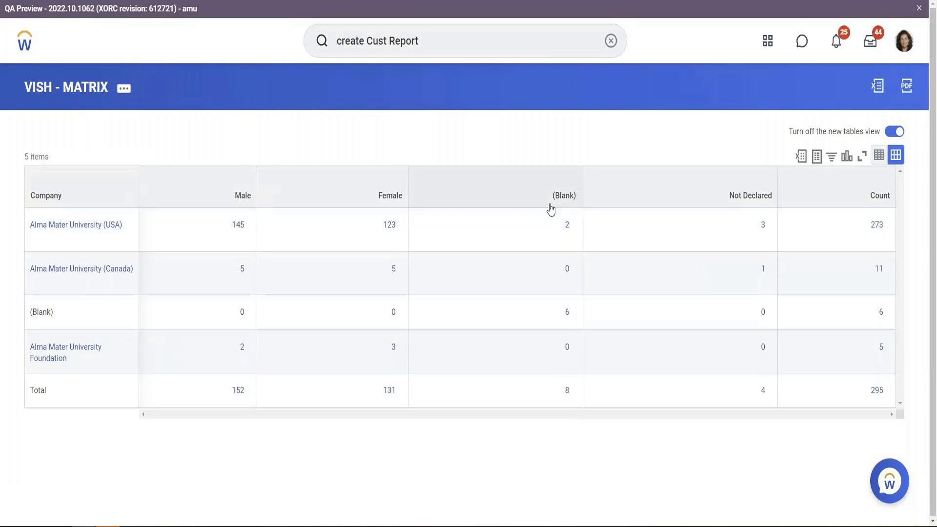
left_click(762, 234)
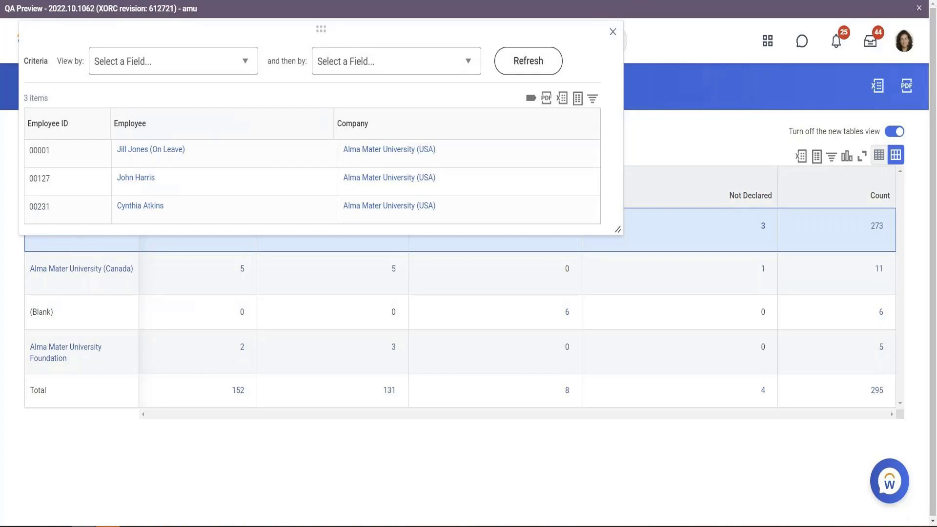
left_click(613, 33)
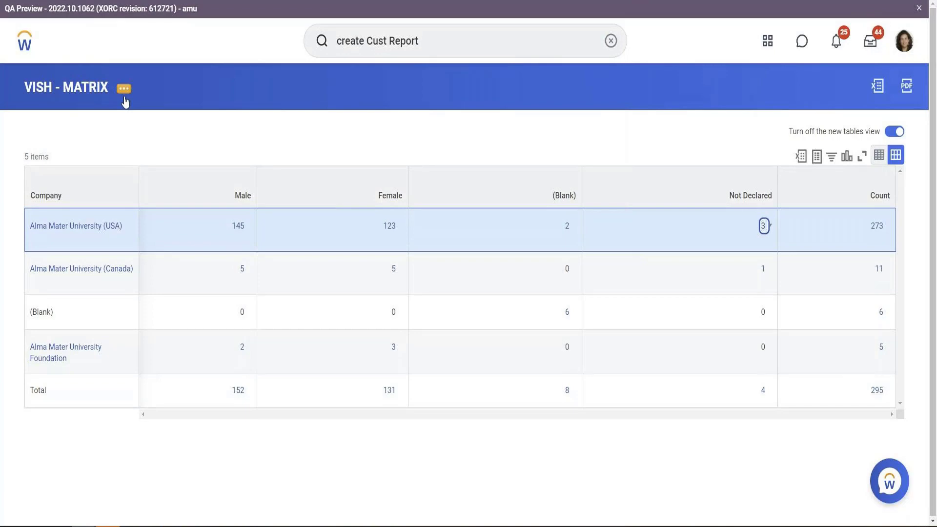
- Edit the VISH - MATRIX report, change its output type to "Chart and Table" and save it
left_click(125, 97)
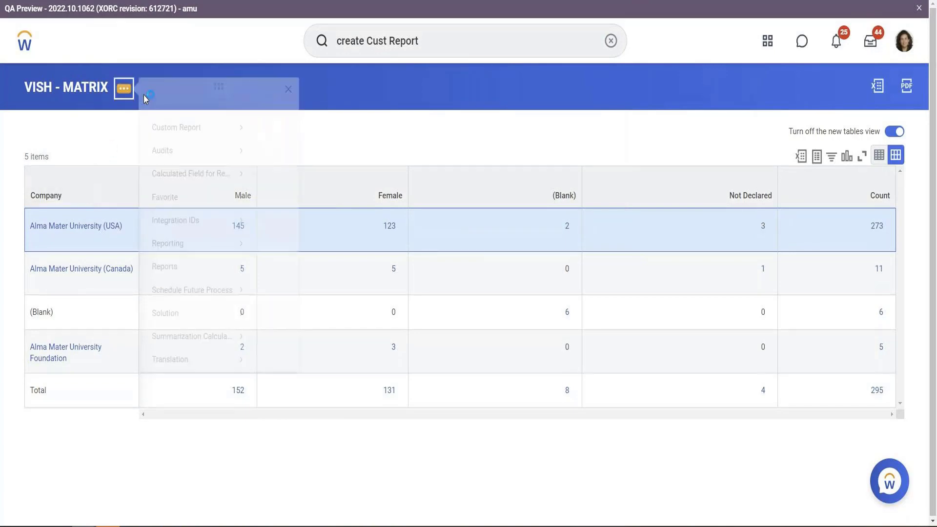
mouse_move(196, 142)
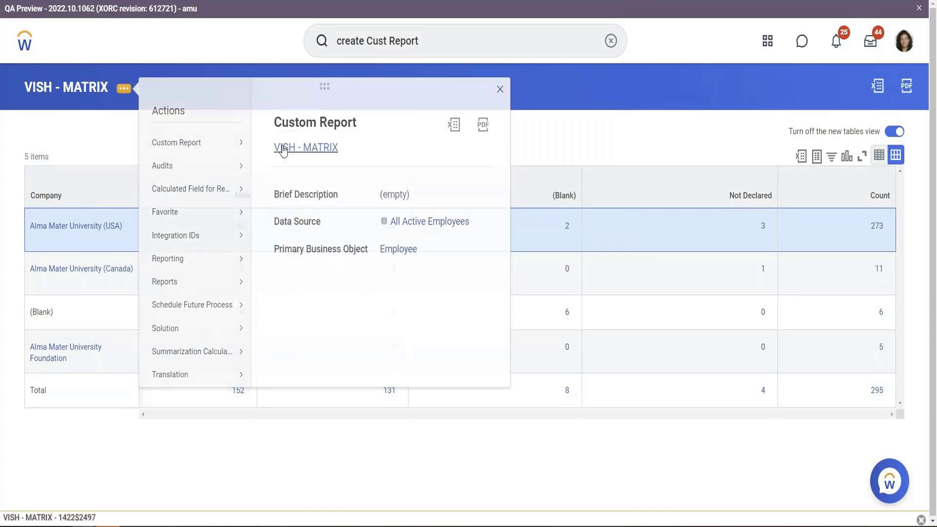
left_click(279, 151)
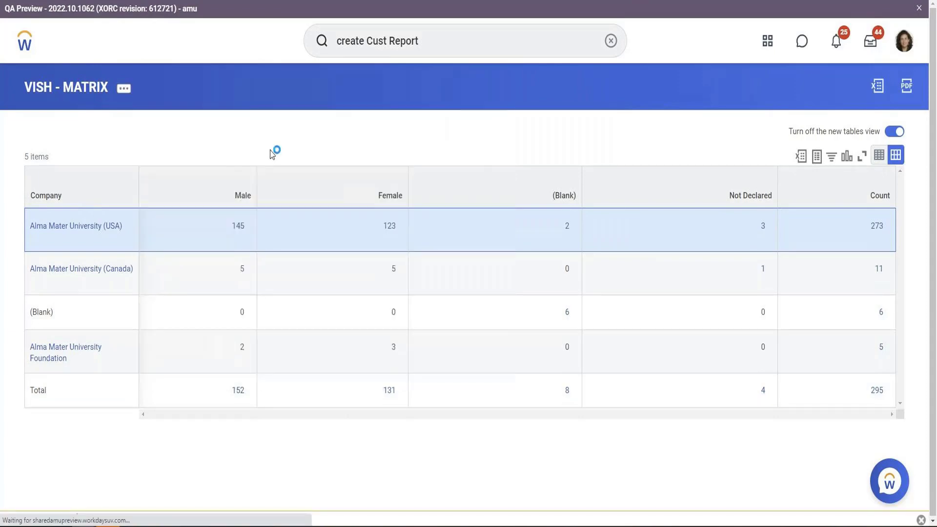
scroll(130, 304, "down", 3)
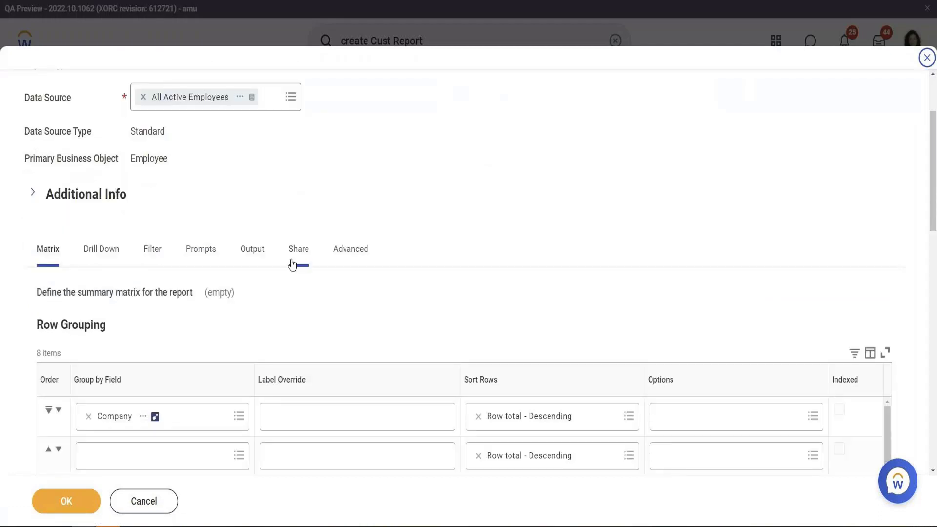
left_click(266, 249)
scroll(305, 215, "down", 3)
left_click(212, 244)
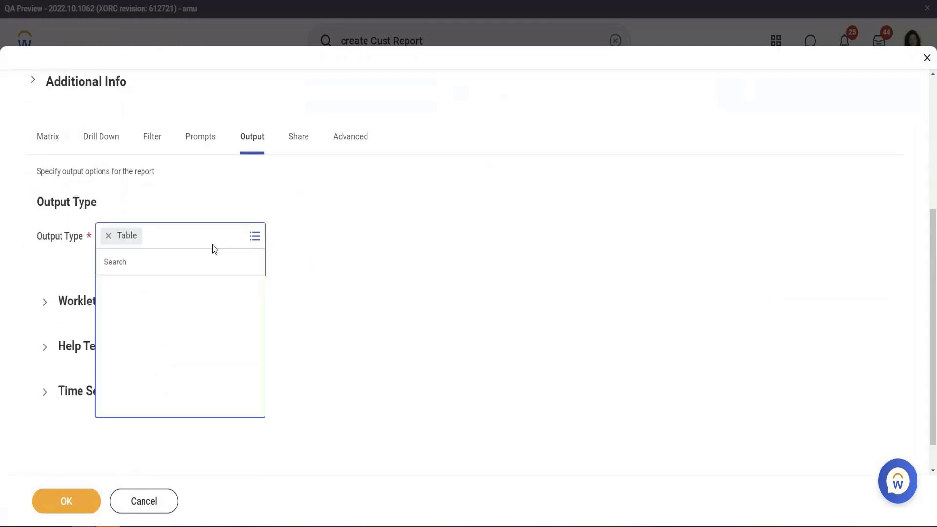
left_click(164, 332)
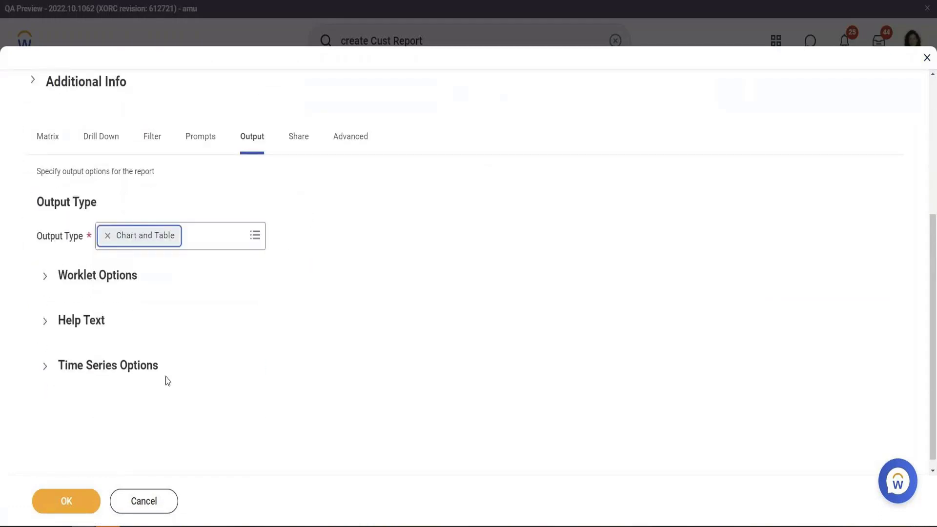
left_click(72, 500)
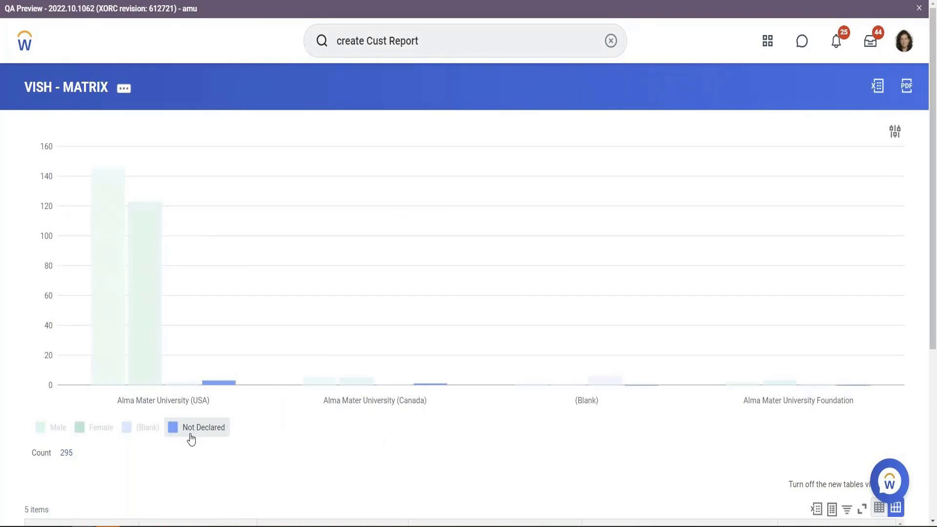
- Inspect the Not Declared bar for Alma Mater University (USA) in the chart and view the table beneath it
left_click(213, 384)
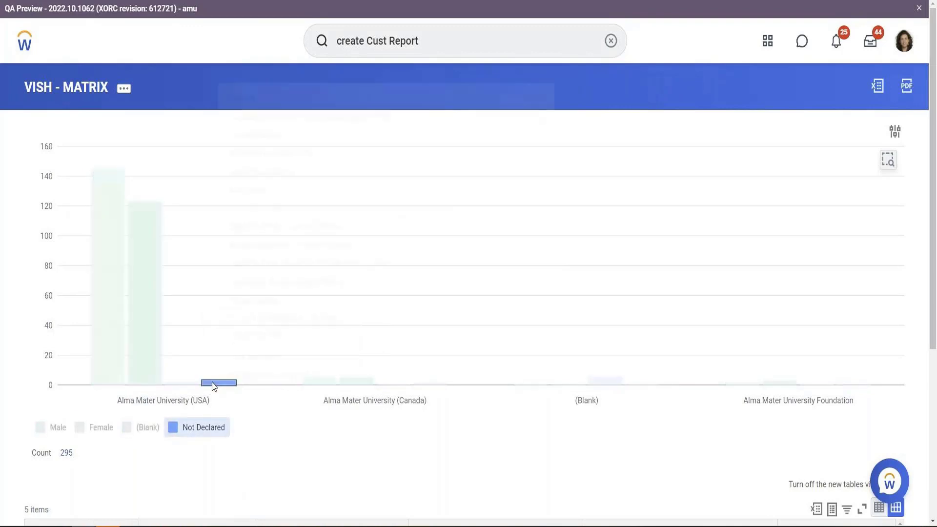
left_click(297, 456)
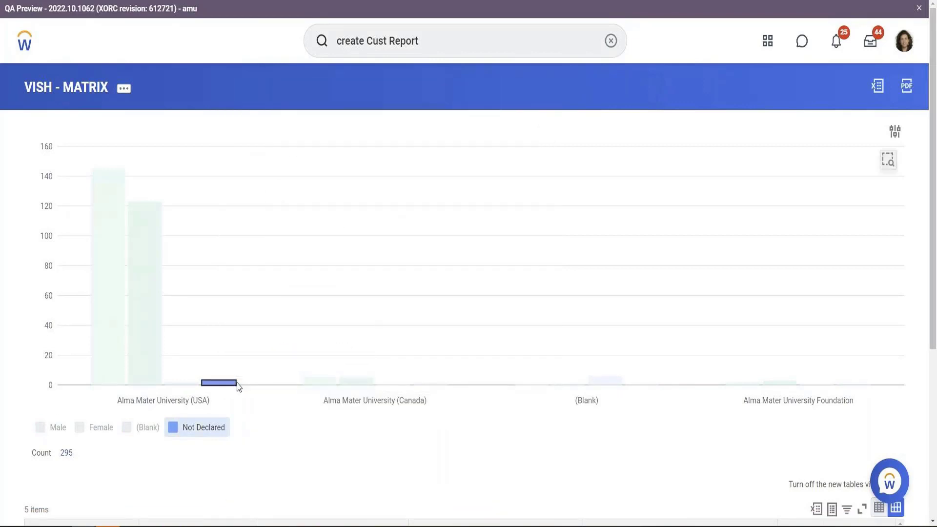
mouse_move(235, 386)
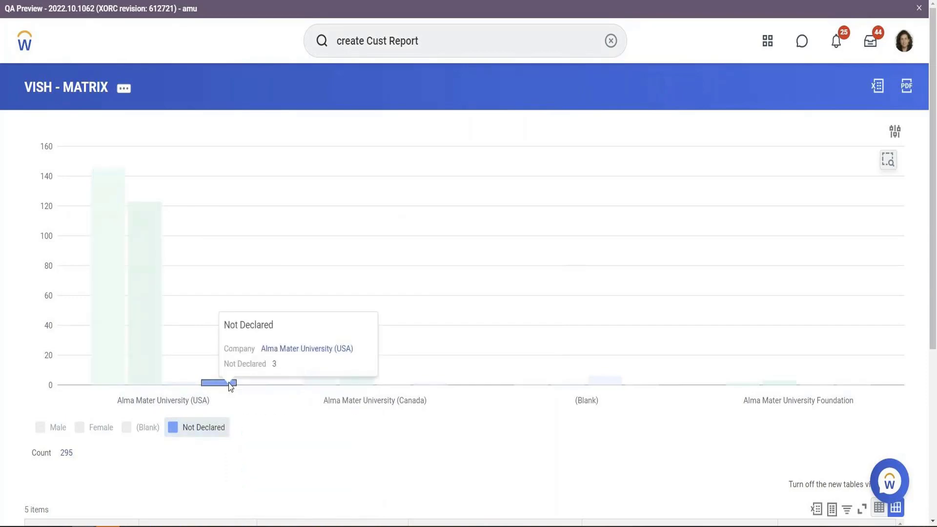
scroll(231, 387, "down", 5)
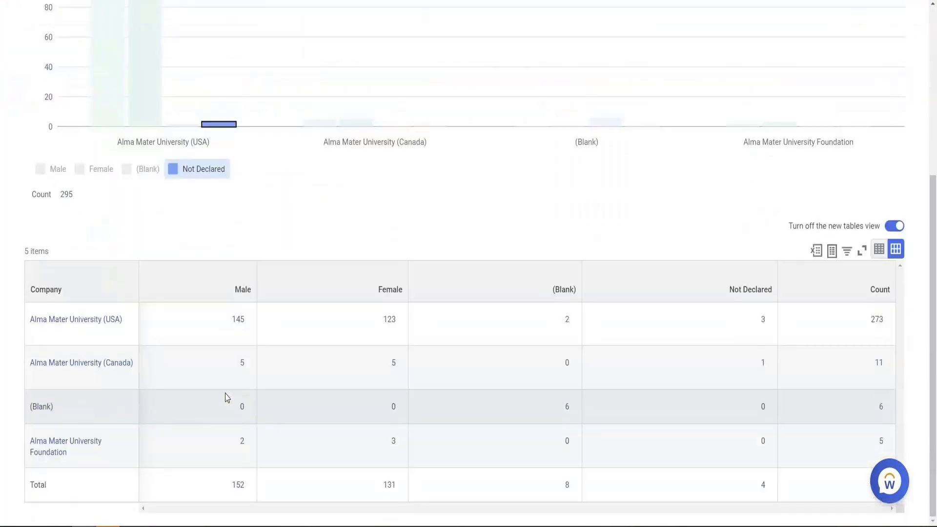
scroll(227, 398, "up", 5)
- Edit the VISH - MATRIX report and remove Gender from its column grouping
left_click(128, 94)
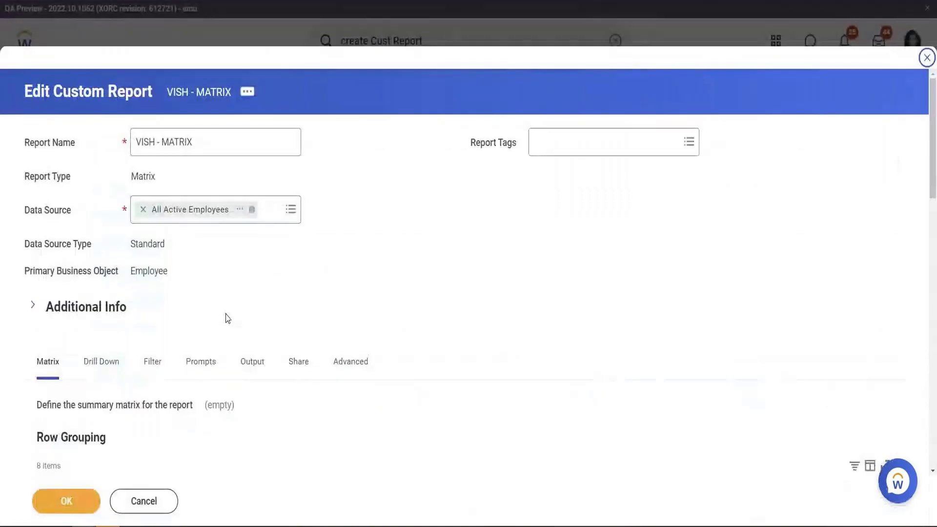
scroll(279, 221, "down", 2)
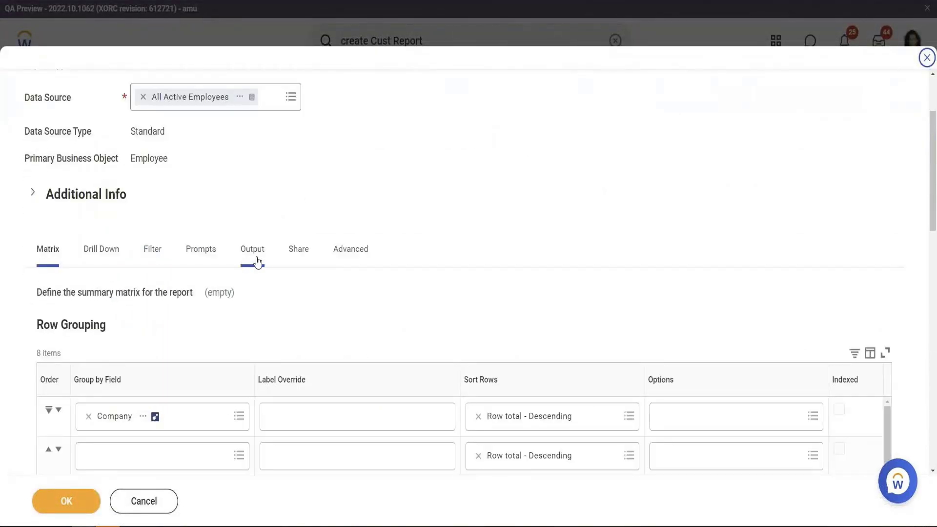
scroll(150, 367, "down", 5)
scroll(137, 400, "down", 5)
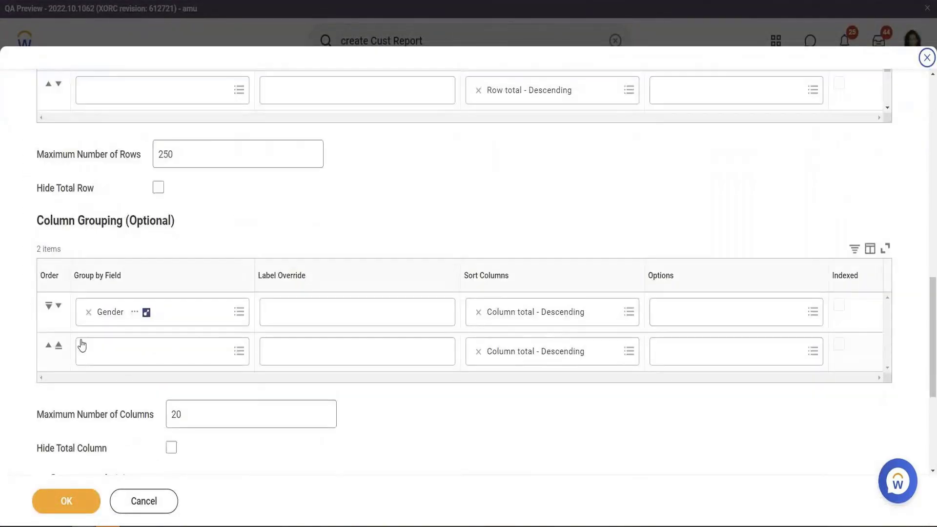
- Replace Company with "Gender" as the first row grouping field of the matrix
scroll(313, 233, "up", 4)
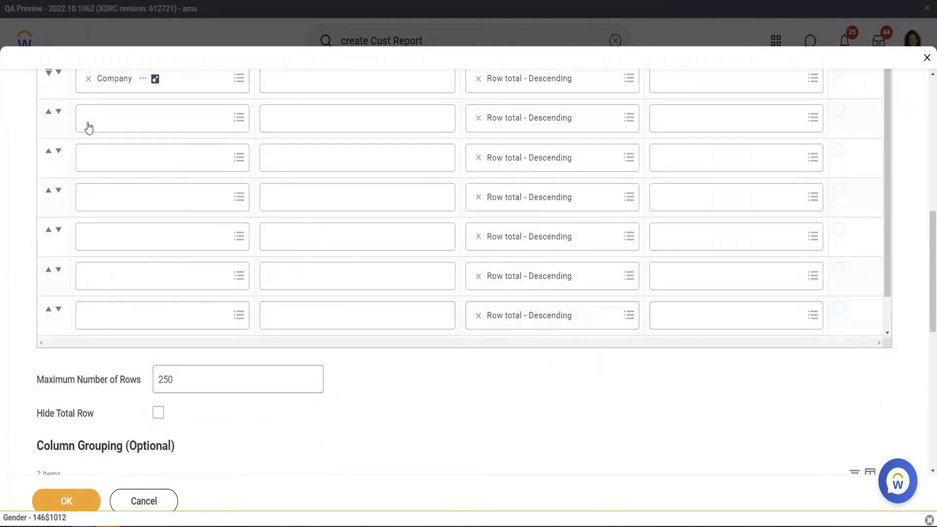
scroll(89, 128, "up", 2)
left_click(89, 191)
type("Gen")
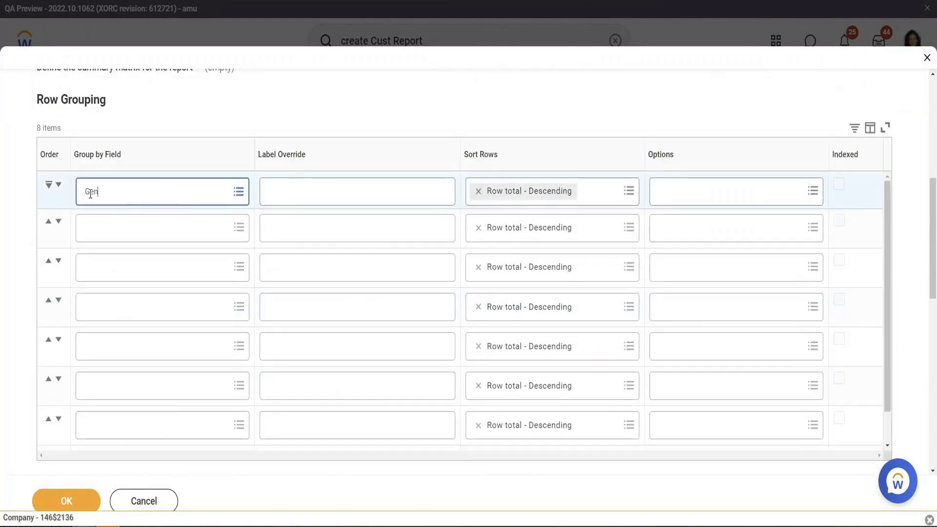
type("der")
key("Return")
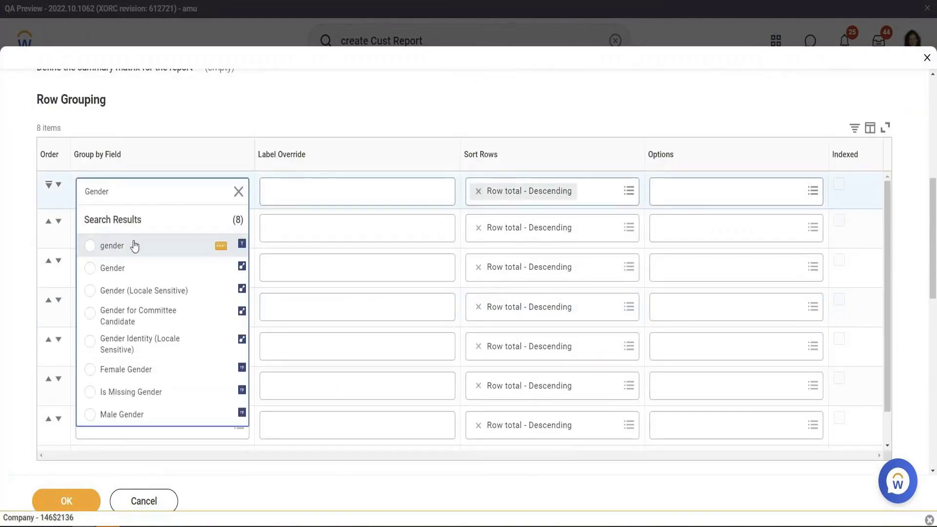
left_click(143, 270)
- Try to save the report with the primary axis chart type set to "Bubble"
scroll(255, 92, "up", 3)
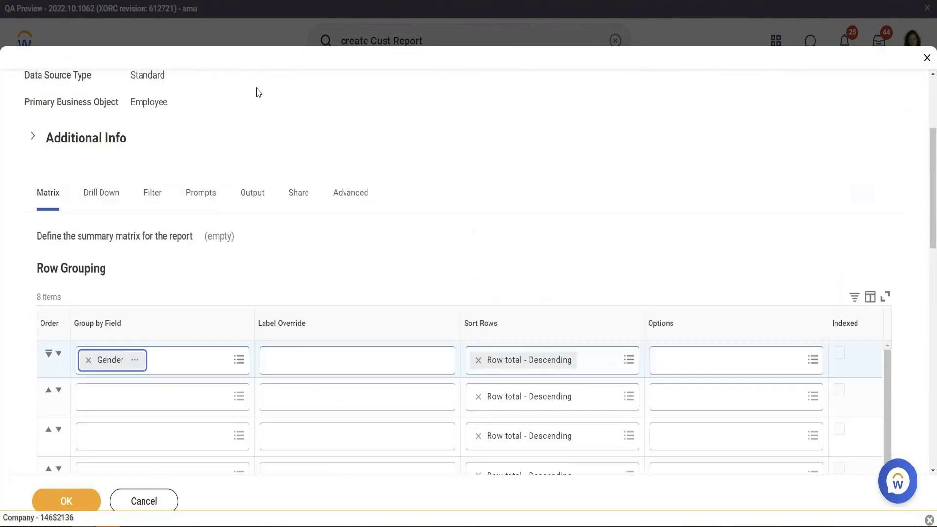
left_click(256, 210)
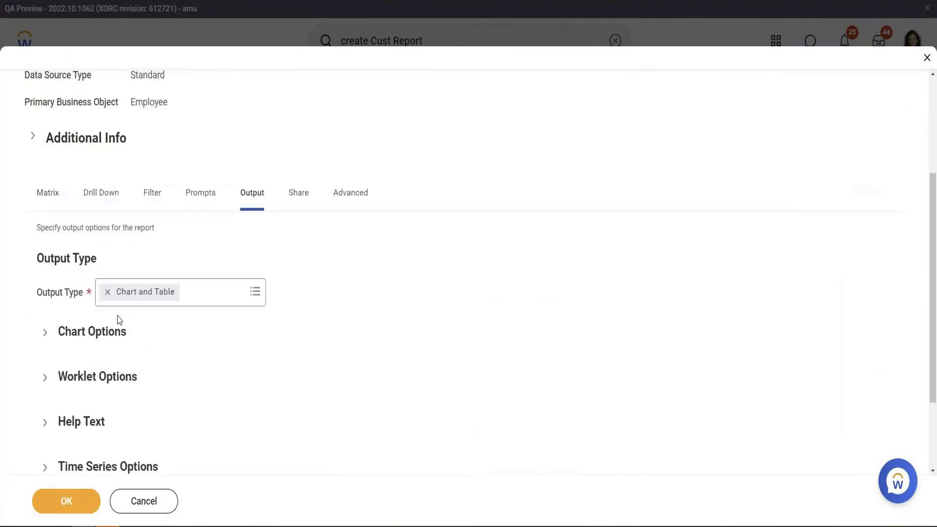
left_click(47, 334)
scroll(245, 397, "down", 2)
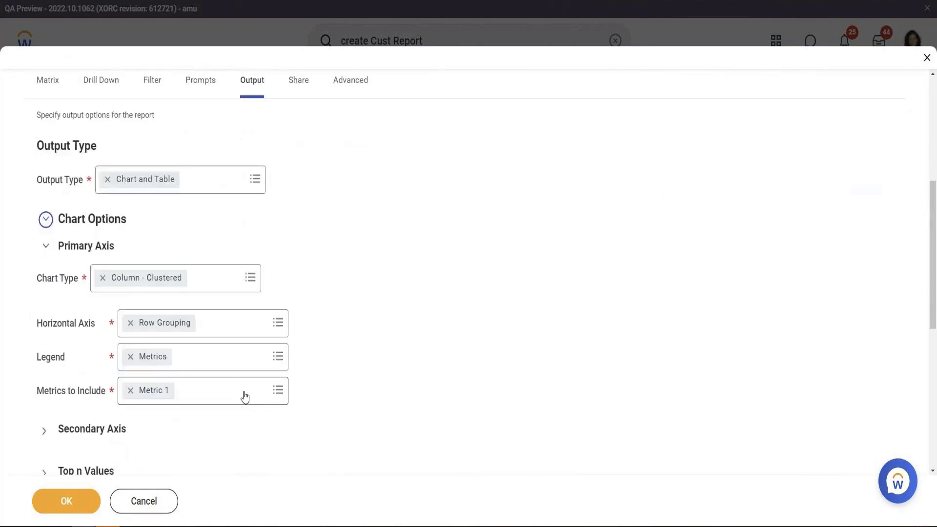
left_click(228, 276)
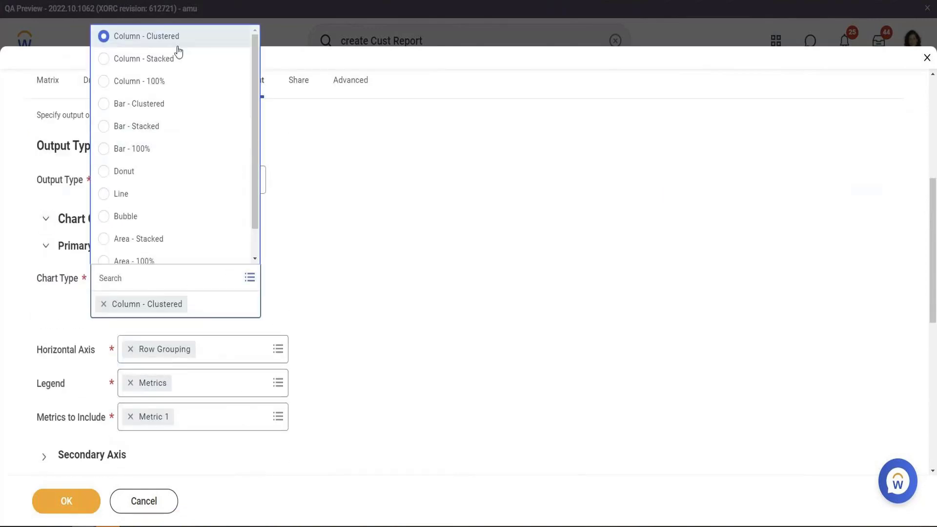
scroll(227, 142, "down", 1)
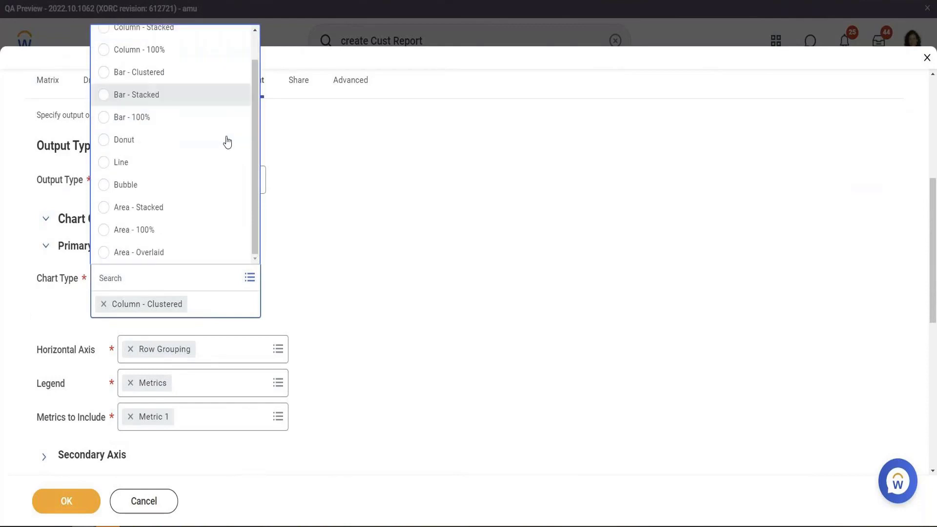
left_click(171, 185)
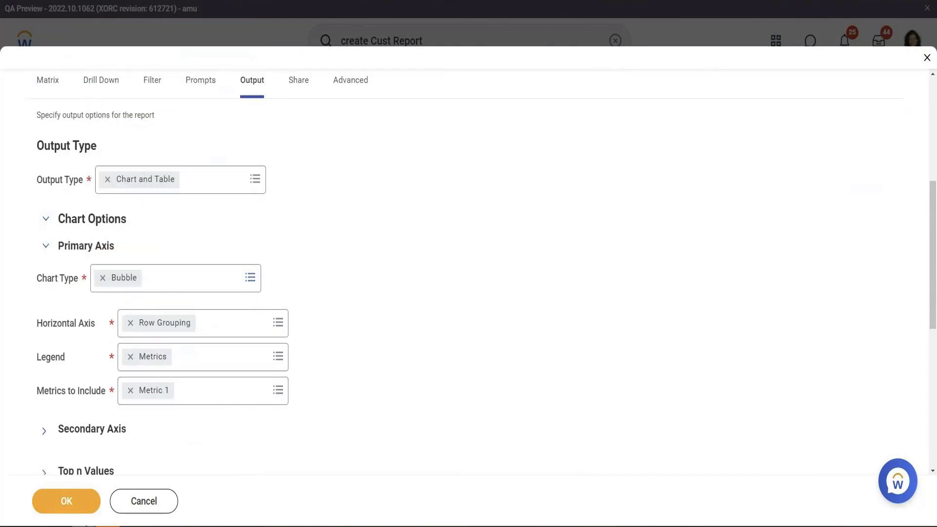
left_click(74, 501)
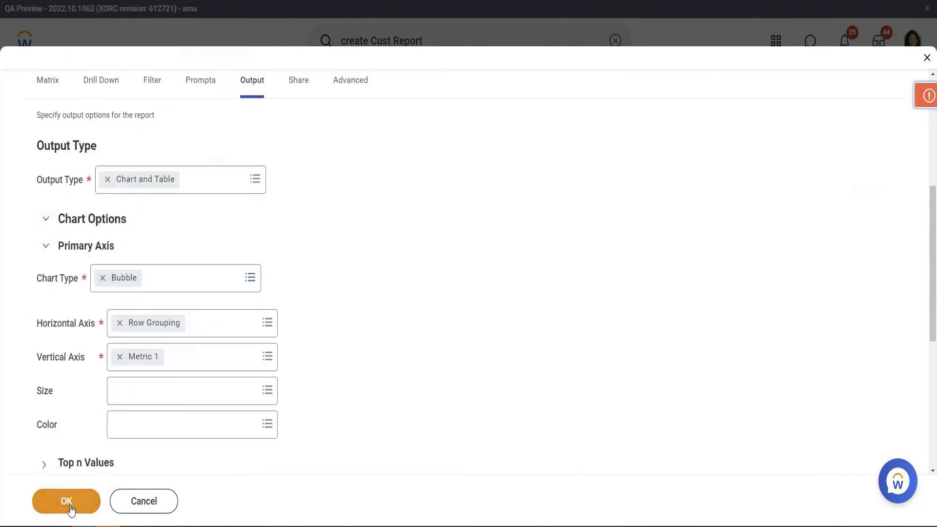
- Set the chart type to "Line" with "Metric 1" as the metric to include, and save and run the report
left_click(201, 286)
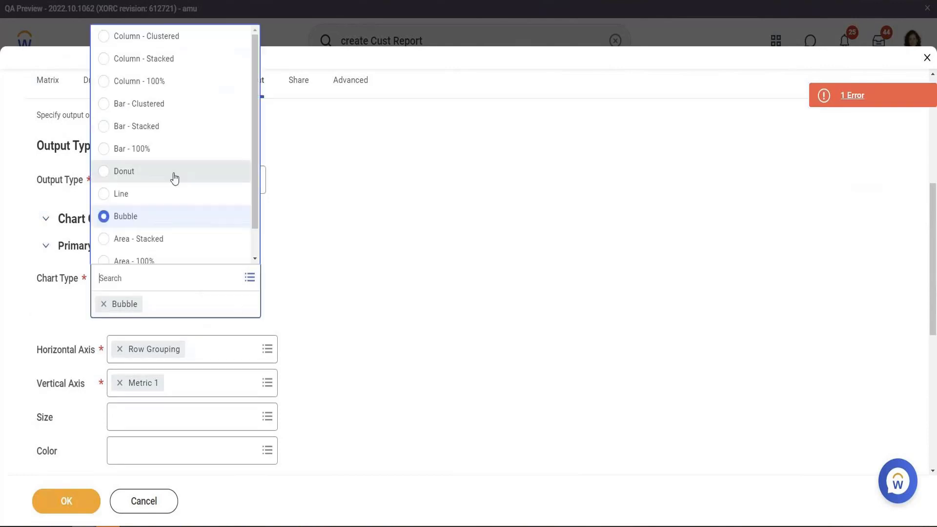
left_click(177, 194)
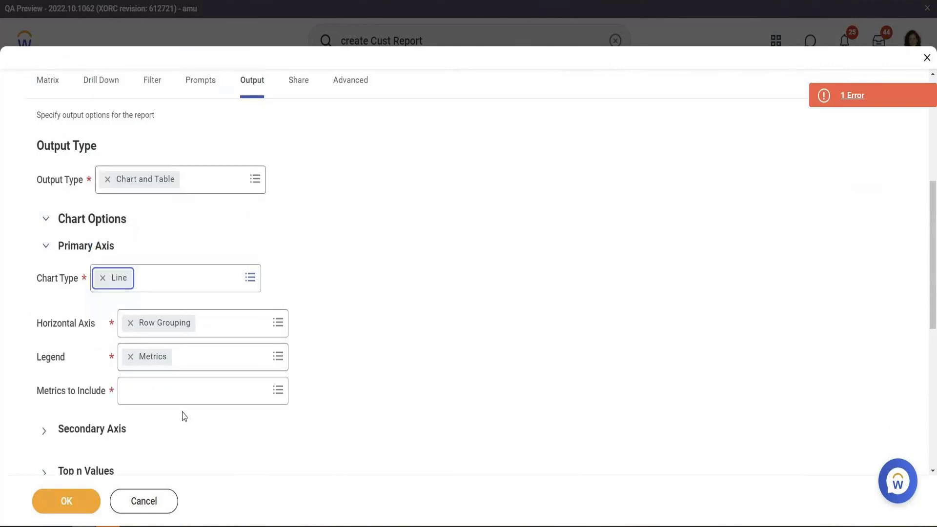
left_click(191, 392)
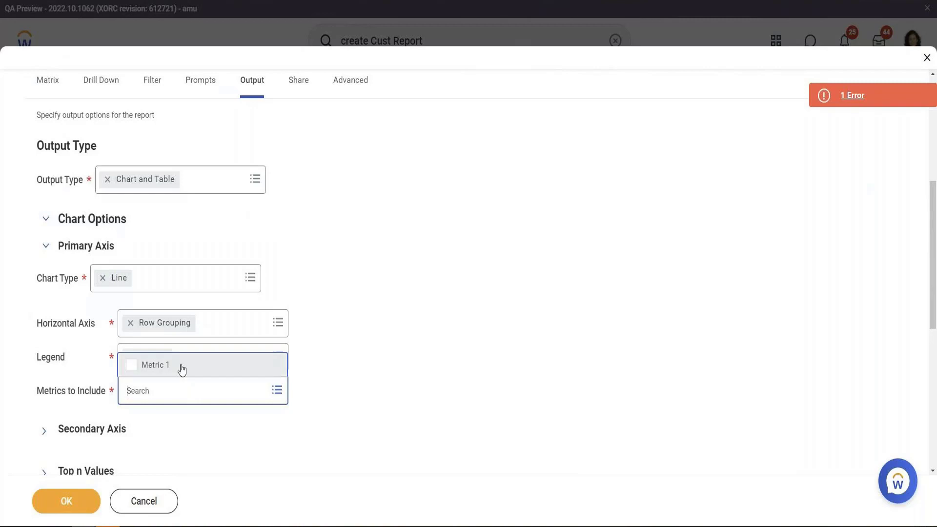
left_click(182, 369)
left_click(81, 502)
left_click(78, 502)
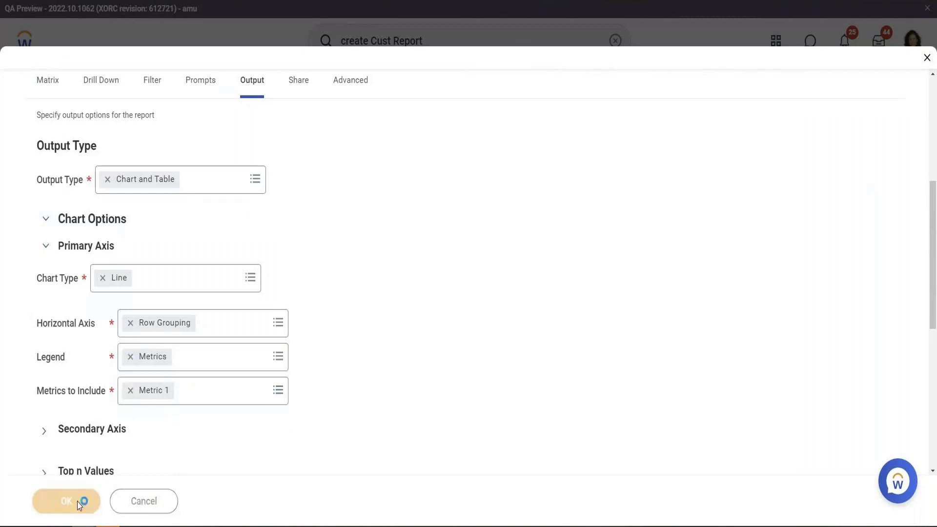
left_click(77, 502)
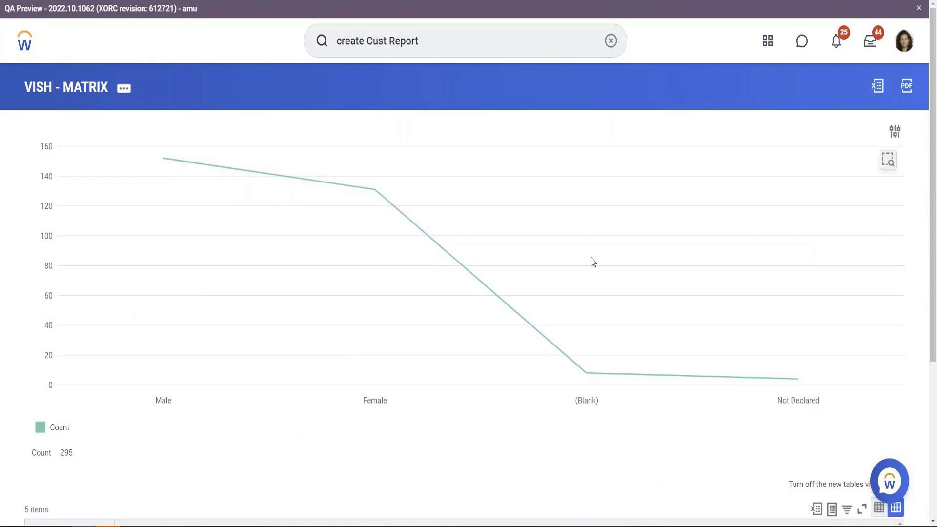
- Preview the chart as Stacked Column, Bubble, 100% Column, 100% Area, 100% Bar, Overlaid Area, Clustered Bar and Clustered Column
left_click(896, 132)
left_click(819, 231)
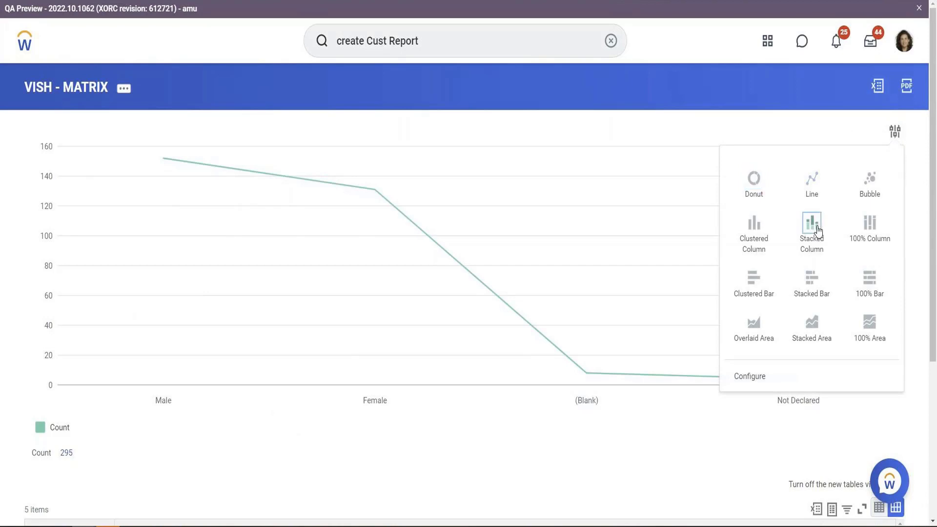
left_click(880, 190)
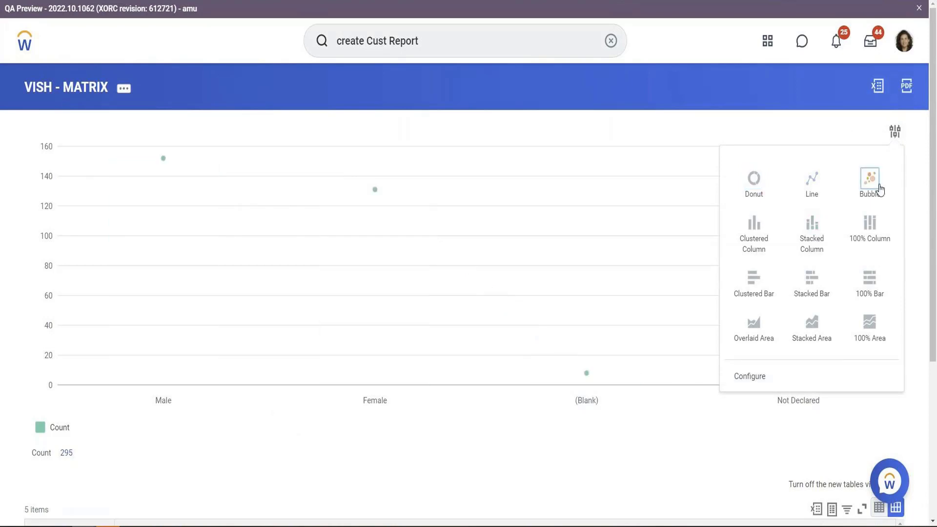
left_click(873, 224)
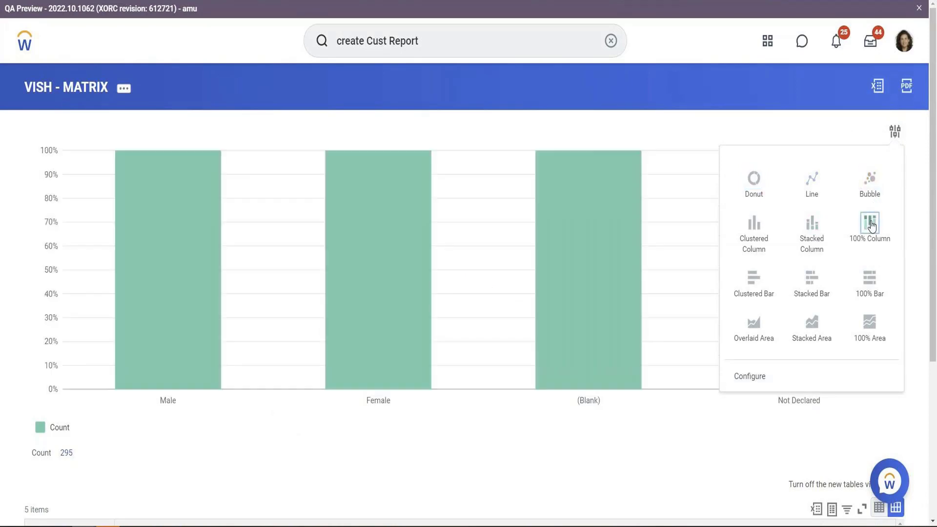
left_click(871, 328)
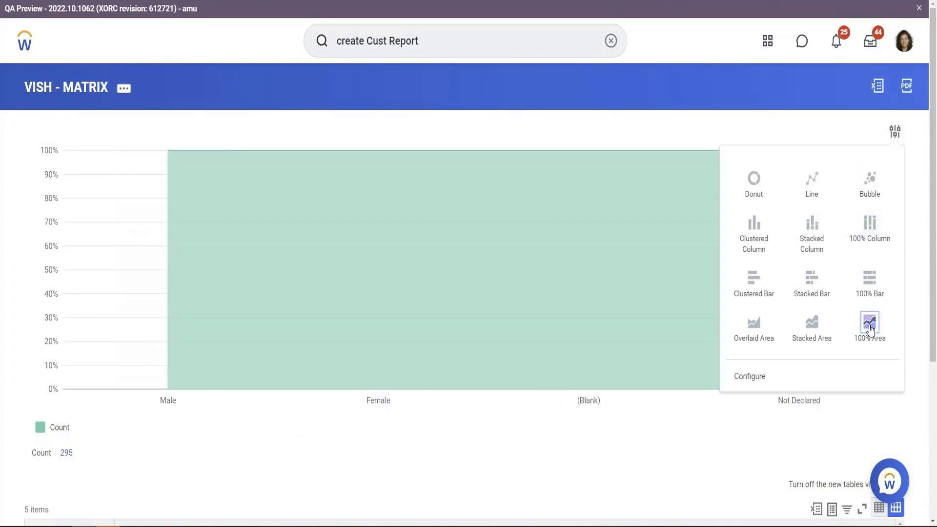
left_click(873, 288)
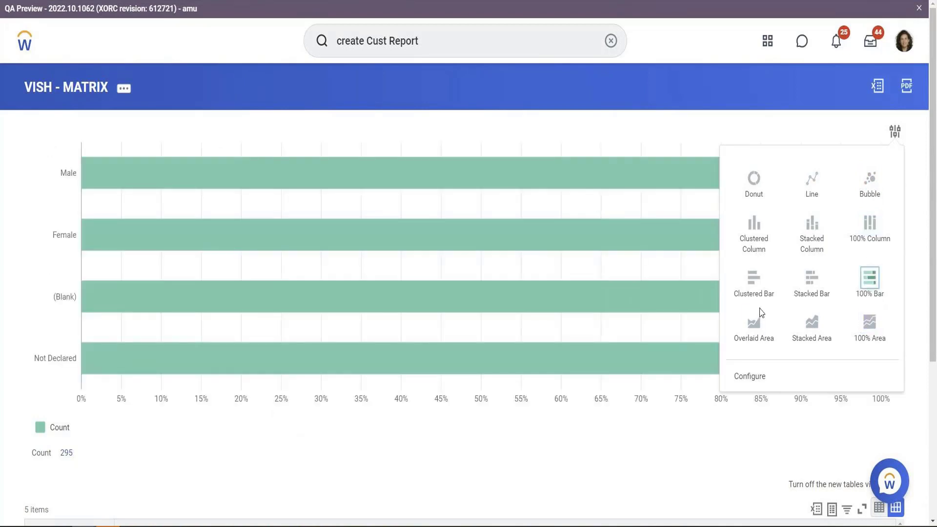
left_click(758, 326)
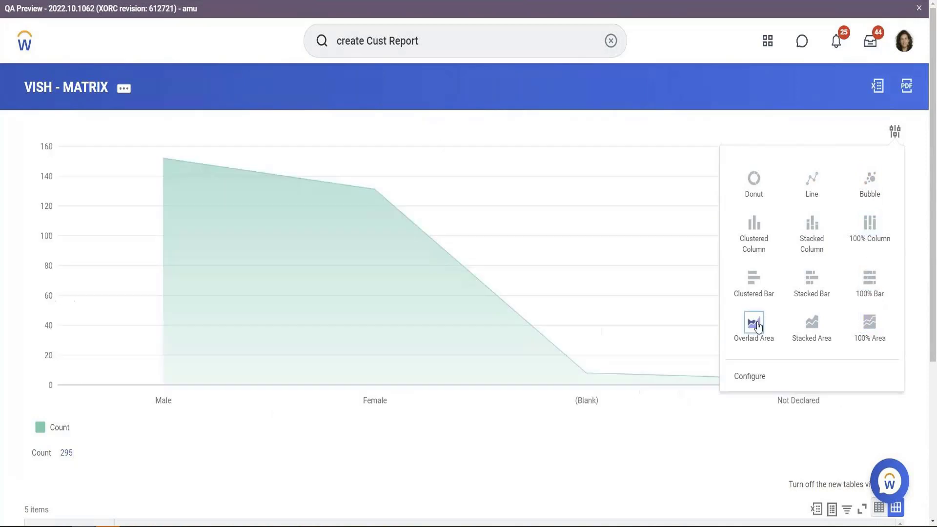
left_click(753, 288)
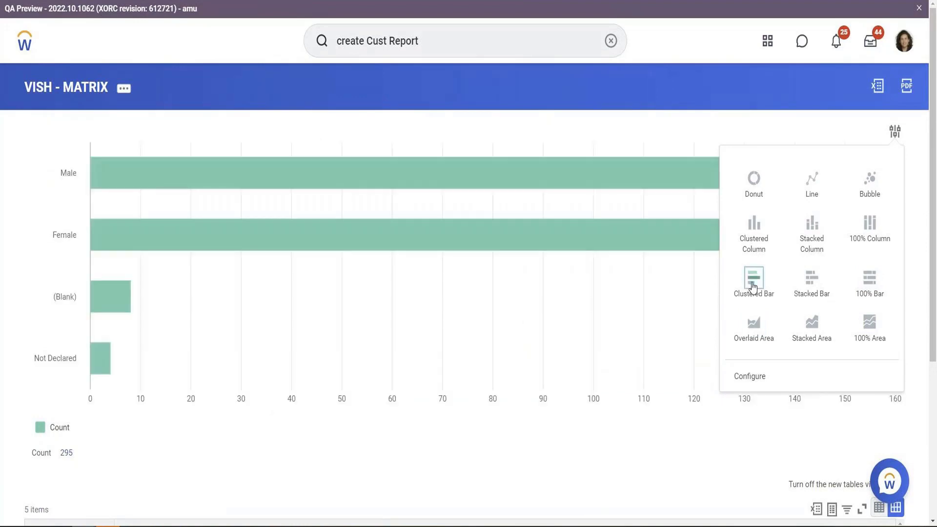
left_click(752, 242)
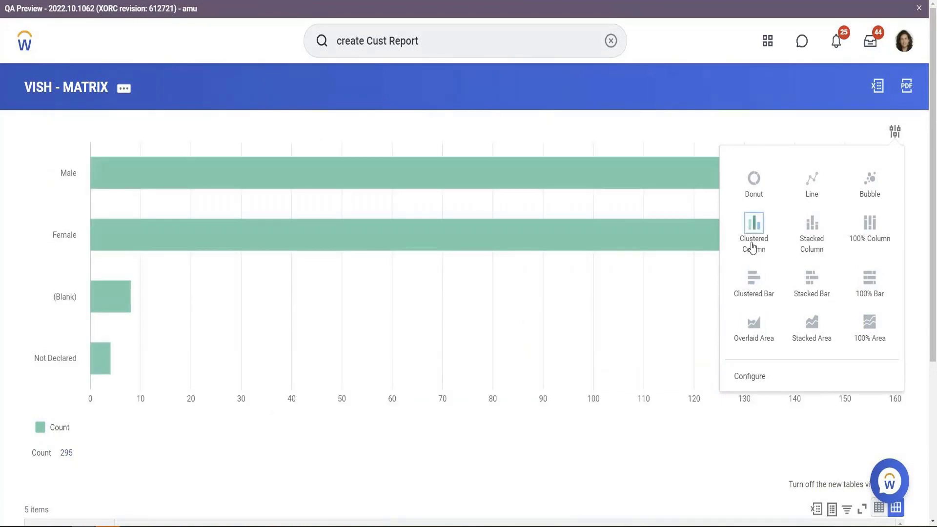
- Display the chart as a Donut and check the count by gender in the table beneath it
left_click(752, 195)
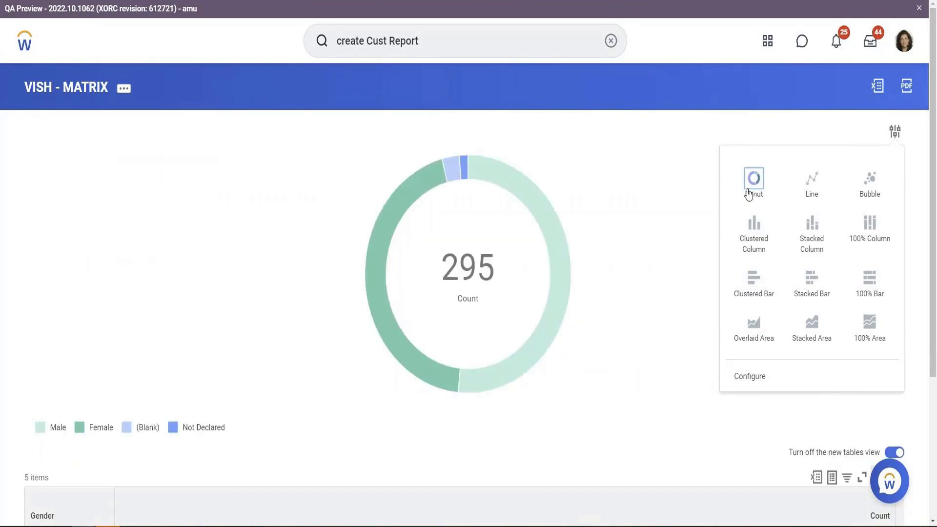
left_click(630, 225)
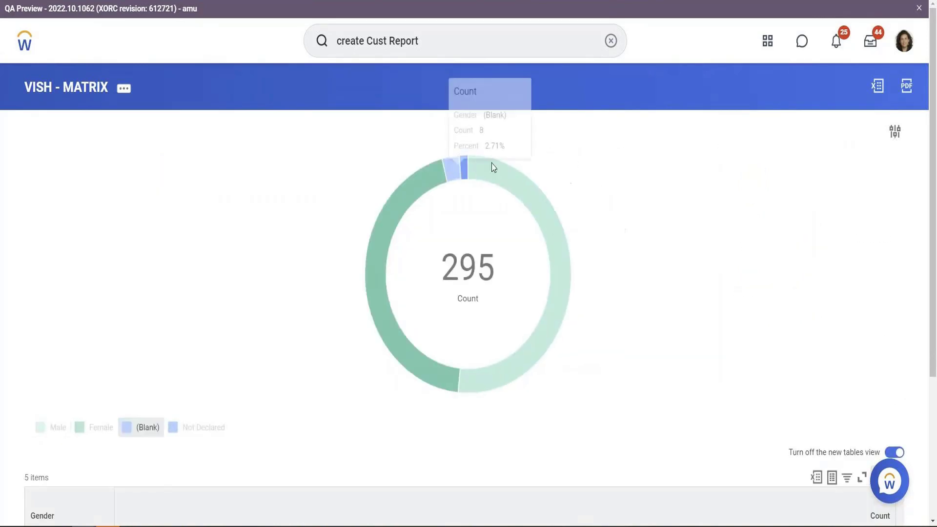
scroll(699, 351, "down", 4)
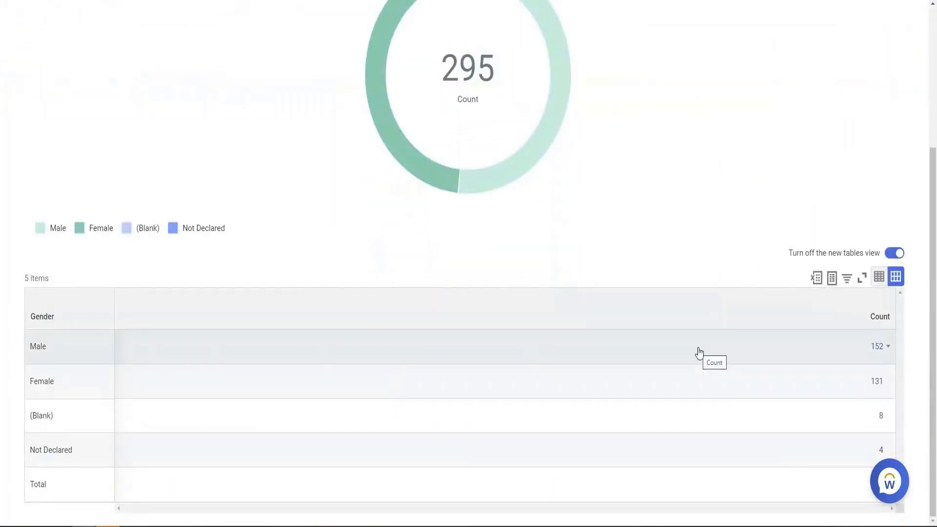
scroll(700, 353, "up", 4)
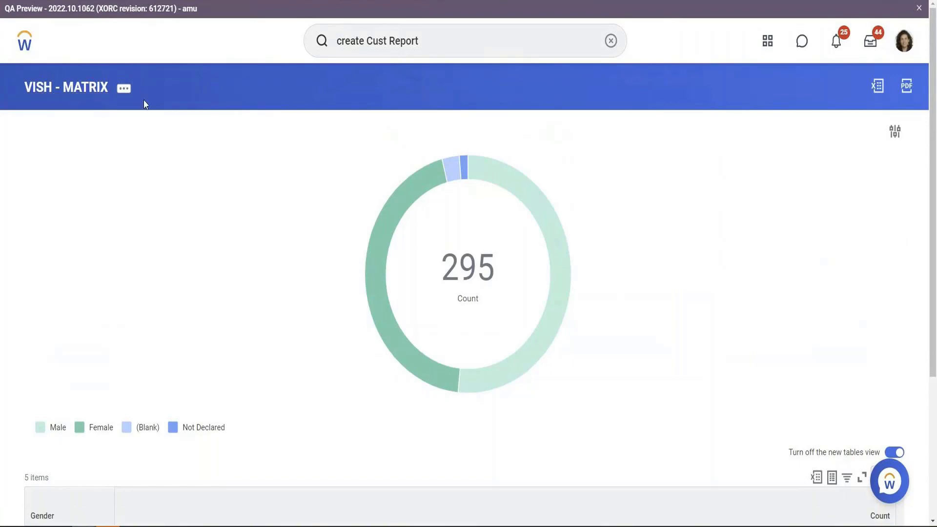
- Open the report's All Active Employees data source separately and examine its details and list of fields
left_click(126, 94)
mouse_move(210, 143)
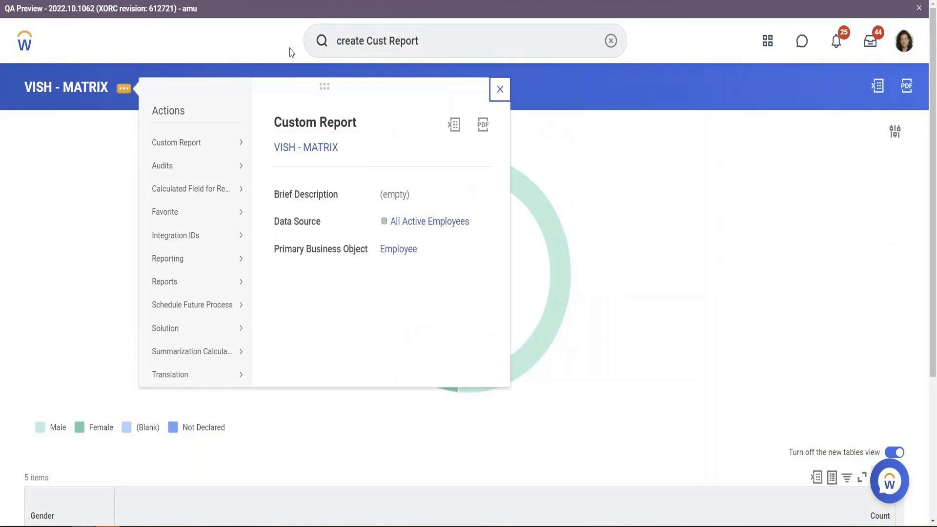
right_click(430, 223)
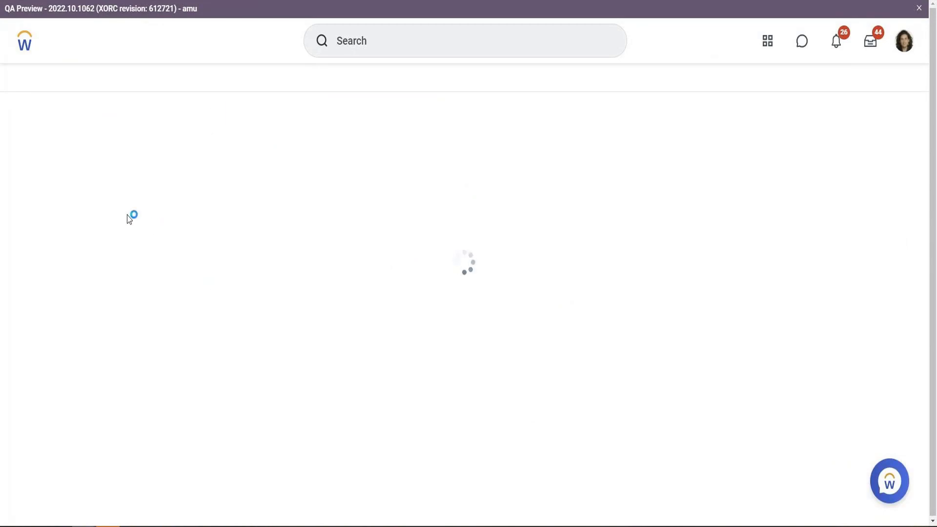
scroll(142, 296, "down", 3)
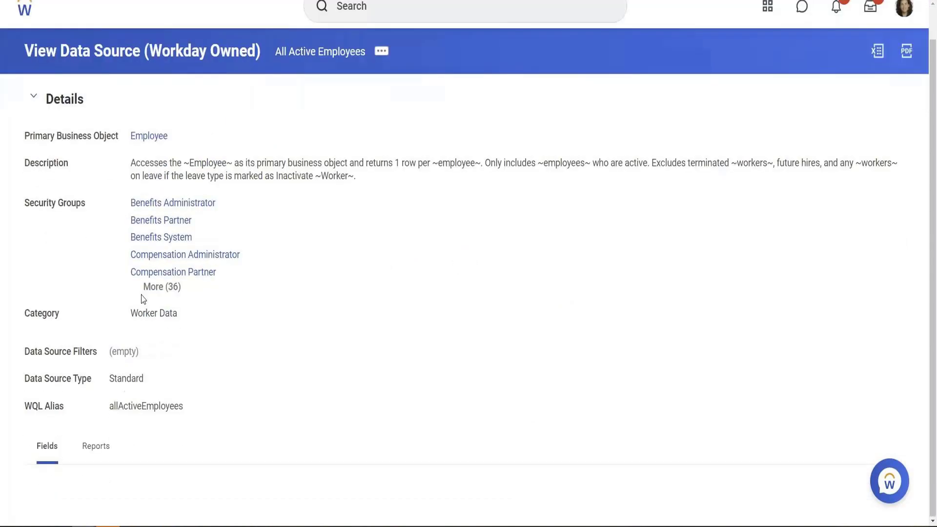
scroll(152, 276, "down", 7)
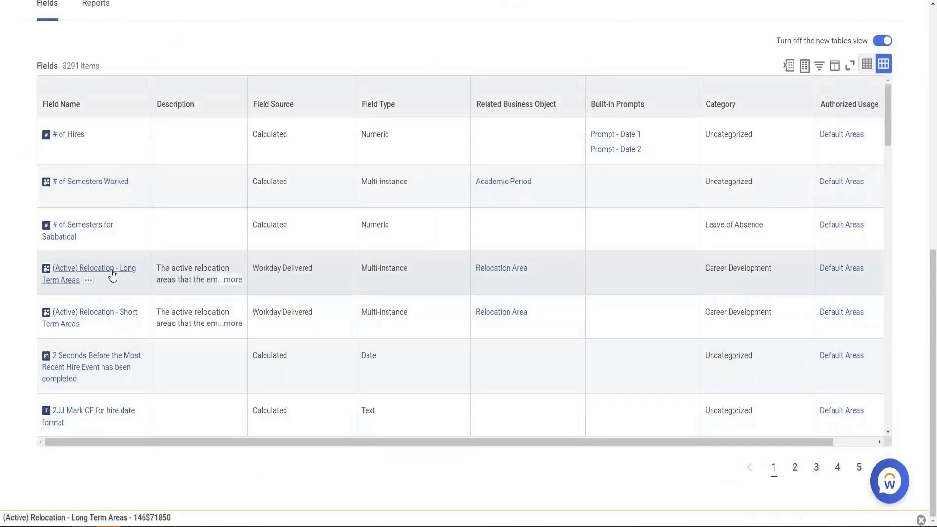
scroll(111, 271, "down", 5)
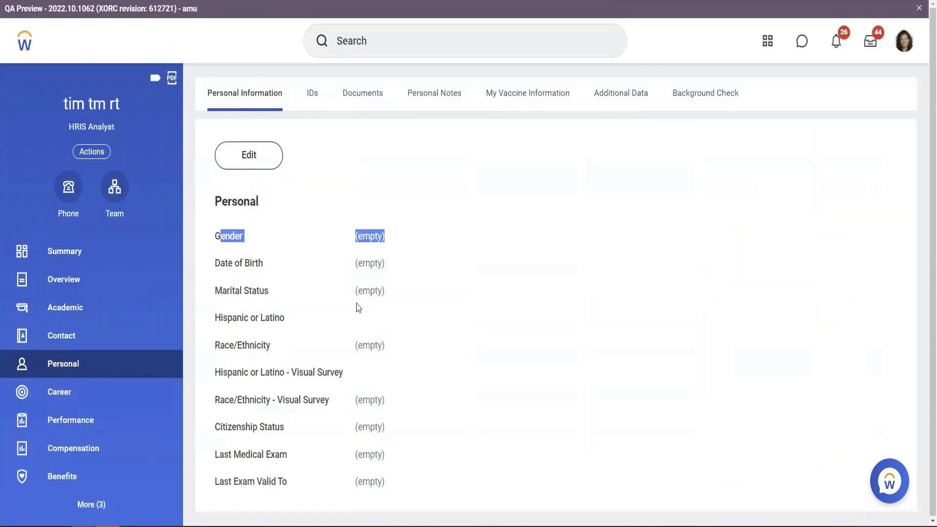
- Examine the gender, date of birth and marital status fields in the worker's personal information, and look through the Documents and Personal Notes sections
left_click(249, 256)
double_click(219, 236)
left_click(237, 271)
double_click(242, 291)
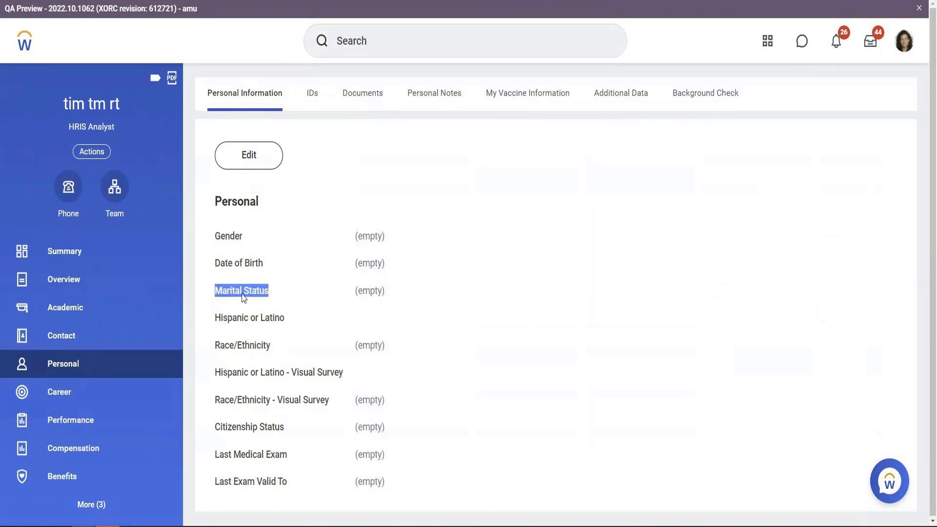
left_click(356, 93)
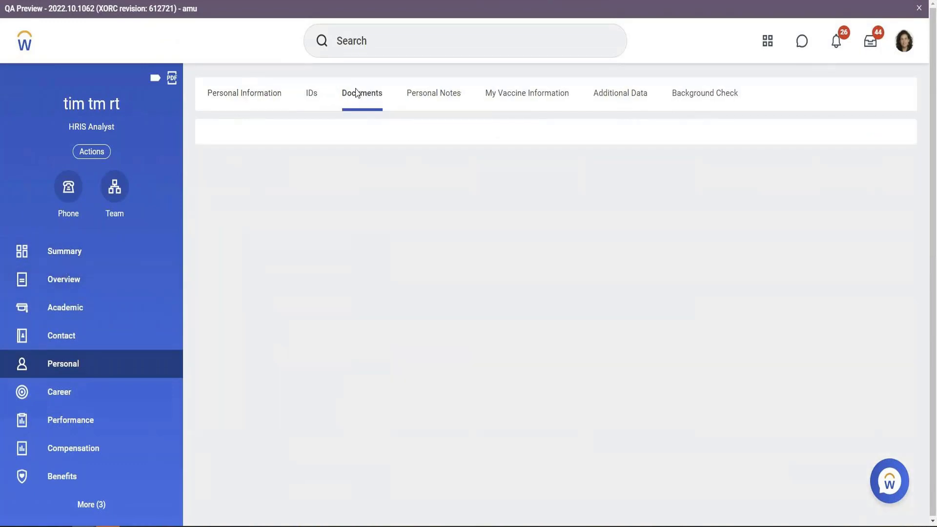
left_click(434, 93)
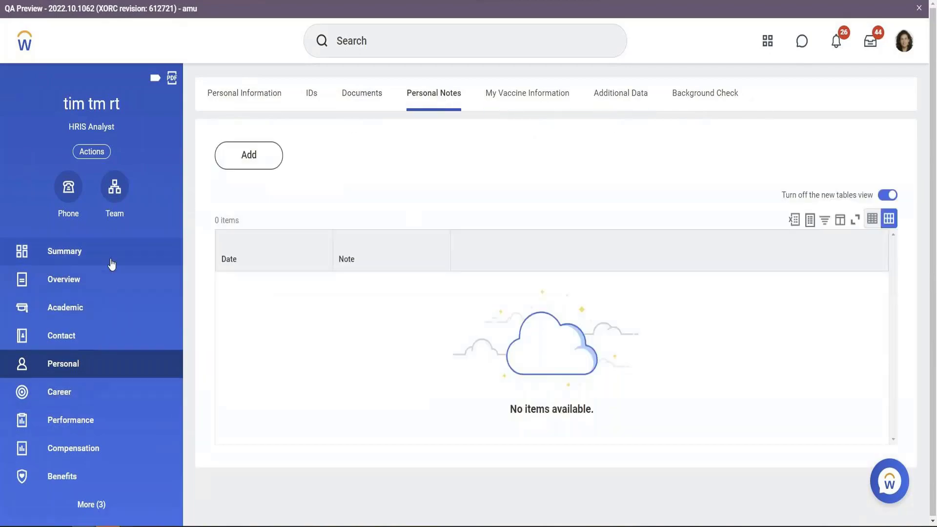
left_click(257, 97)
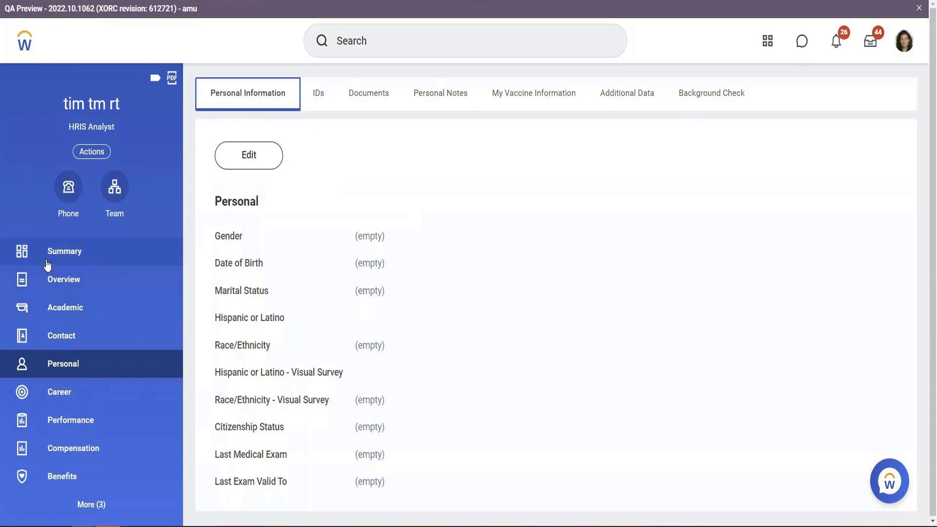
- Open the worker's job overview and examine the compensation details, including the plan assignments and the Total Base Pay field
left_click(51, 285)
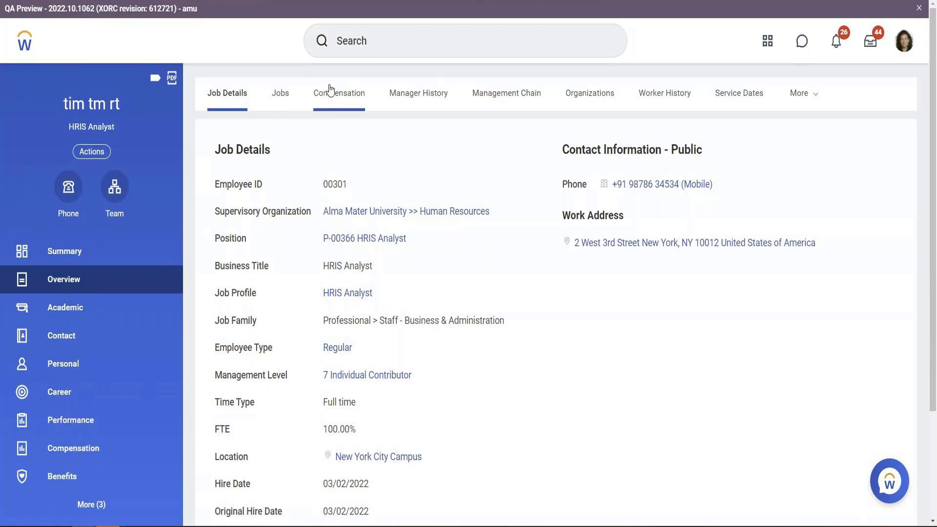
left_click(331, 89)
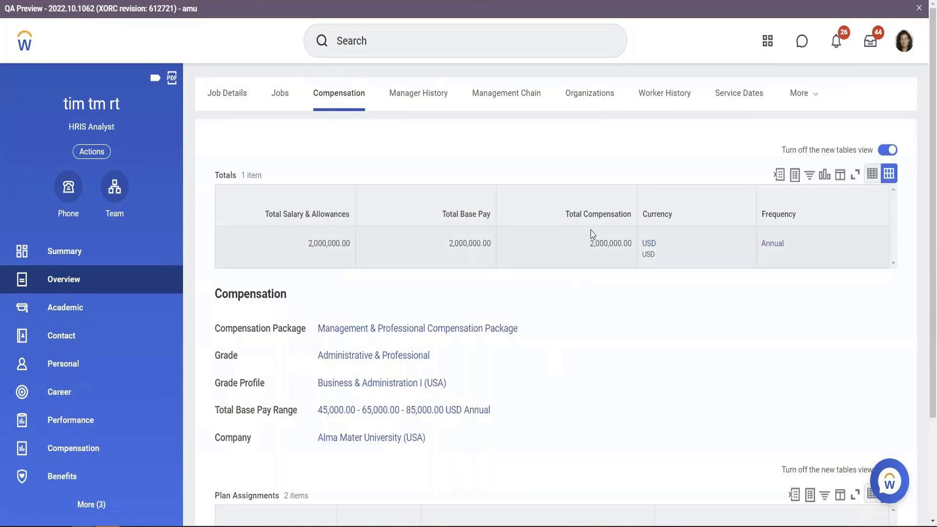
scroll(519, 264, "down", 3)
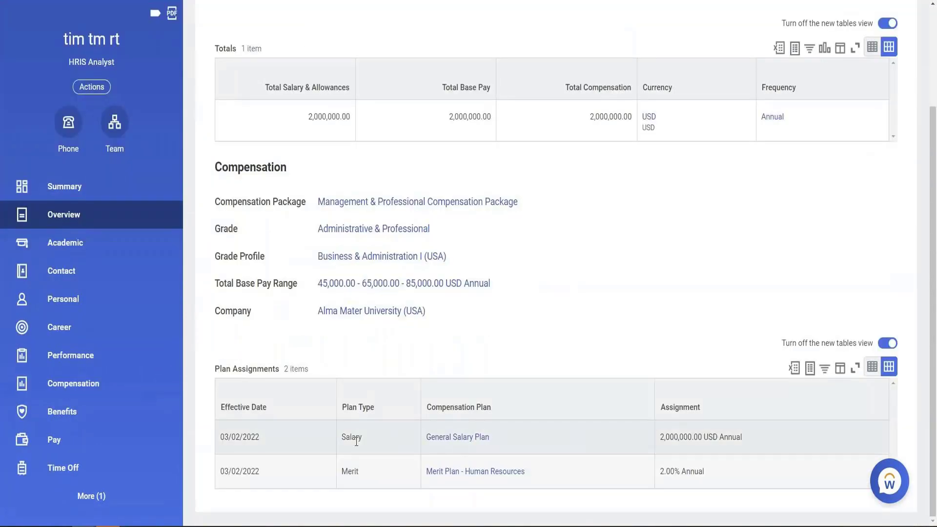
left_click_drag(440, 96, 496, 91)
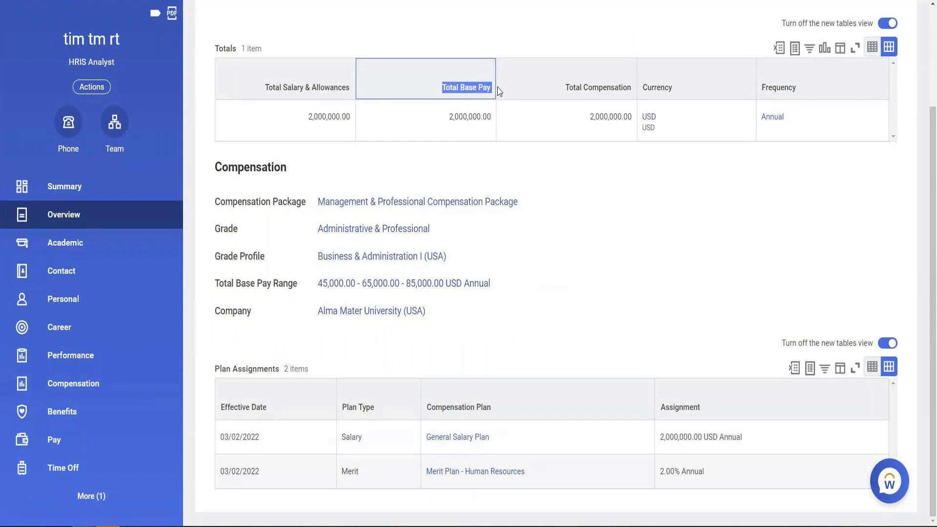